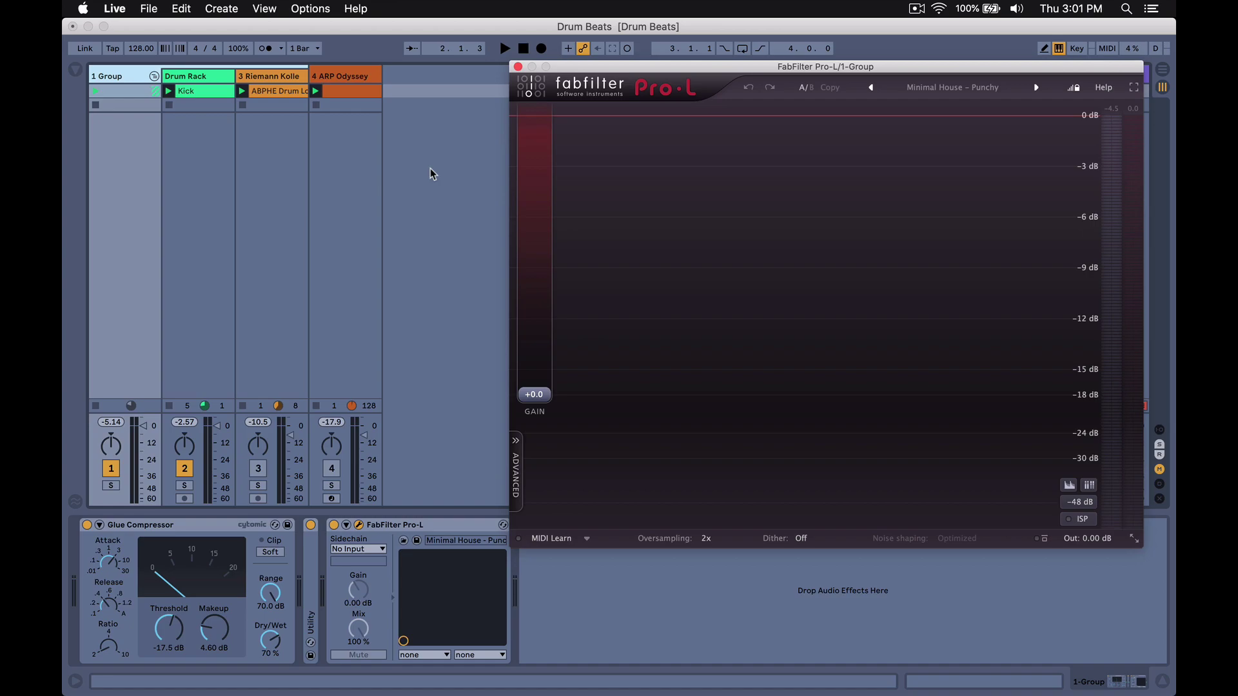
- Bypass the Glue Compressor on the 1 Group track and play the uncompressed kick from the Drum Rack track
left_click(87, 525)
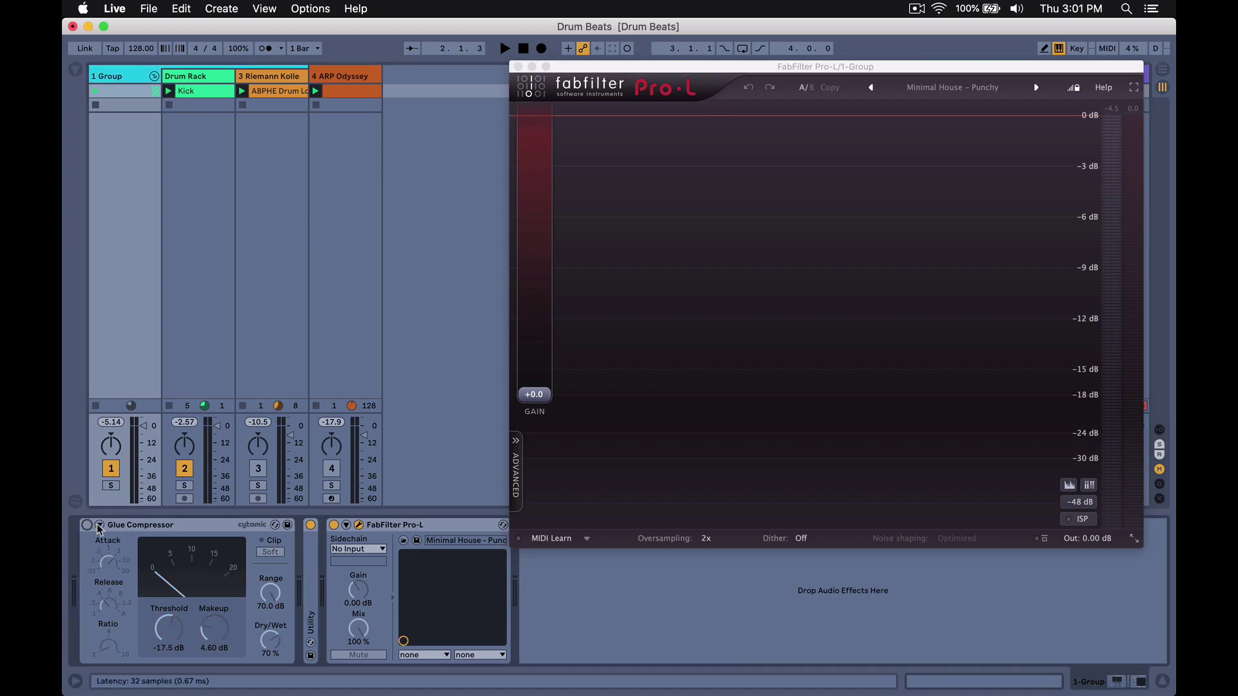
left_click(195, 90)
key("space")
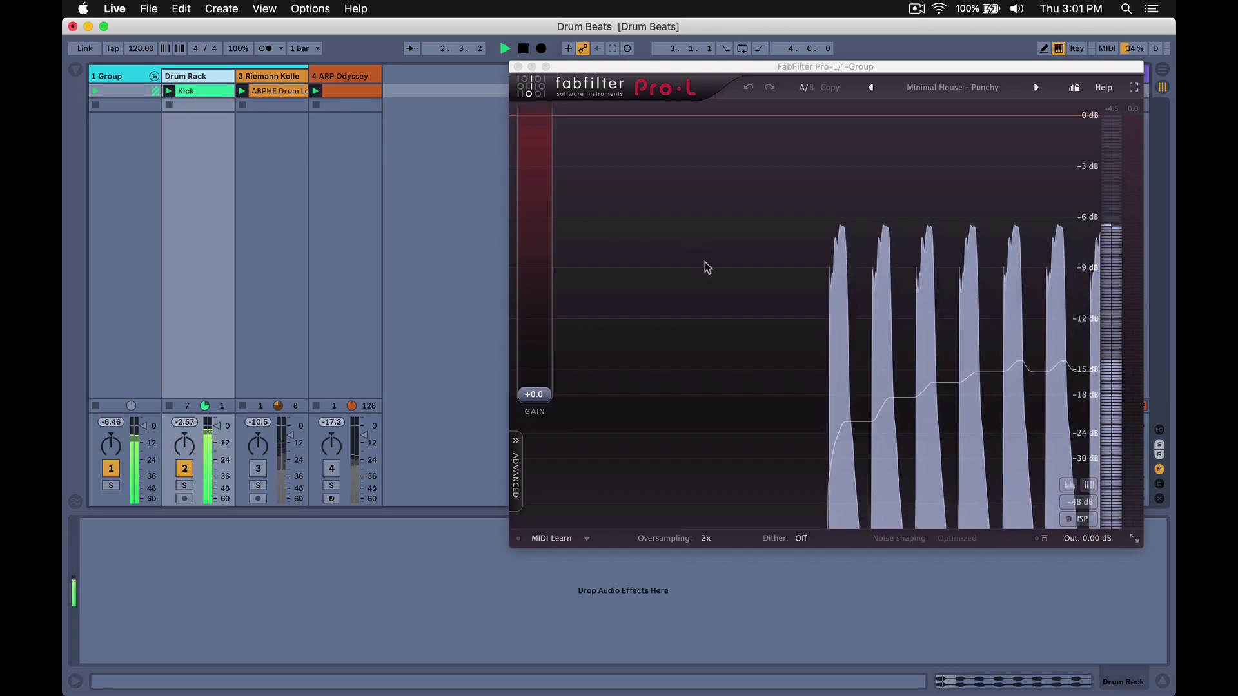
key("space")
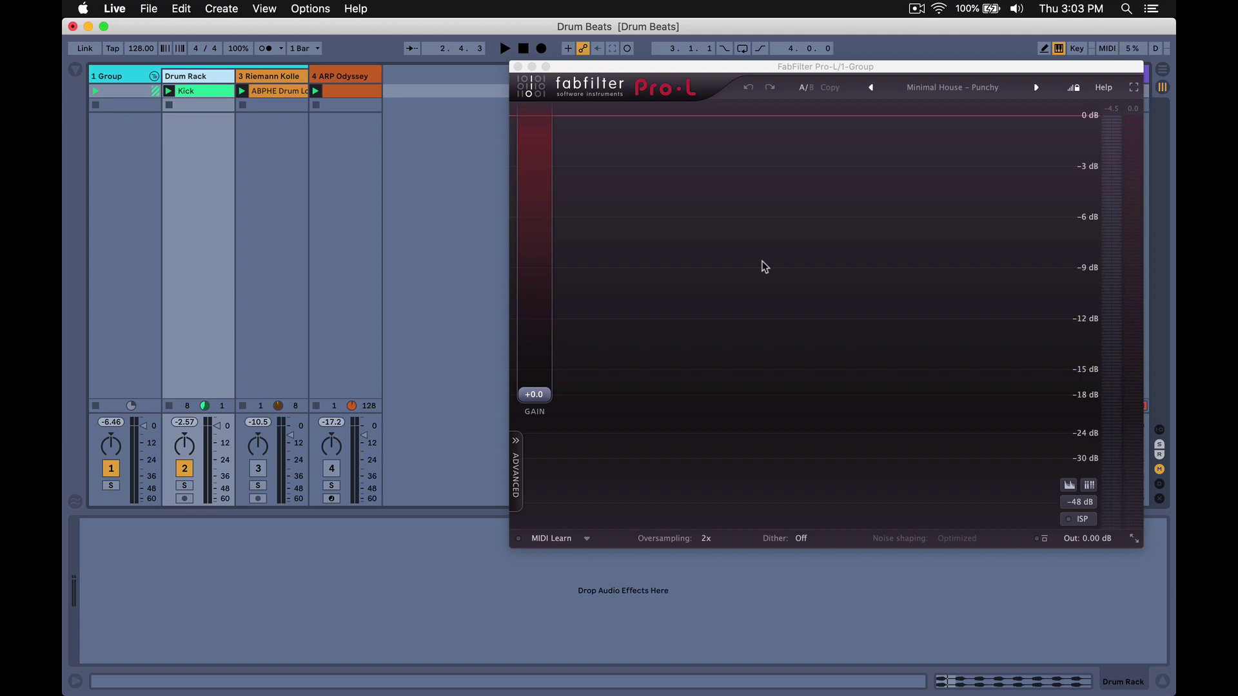
- Enable the Glue Compressor on the 1 Group track during playback and set its Dry/Wet to 56%
key("Left")
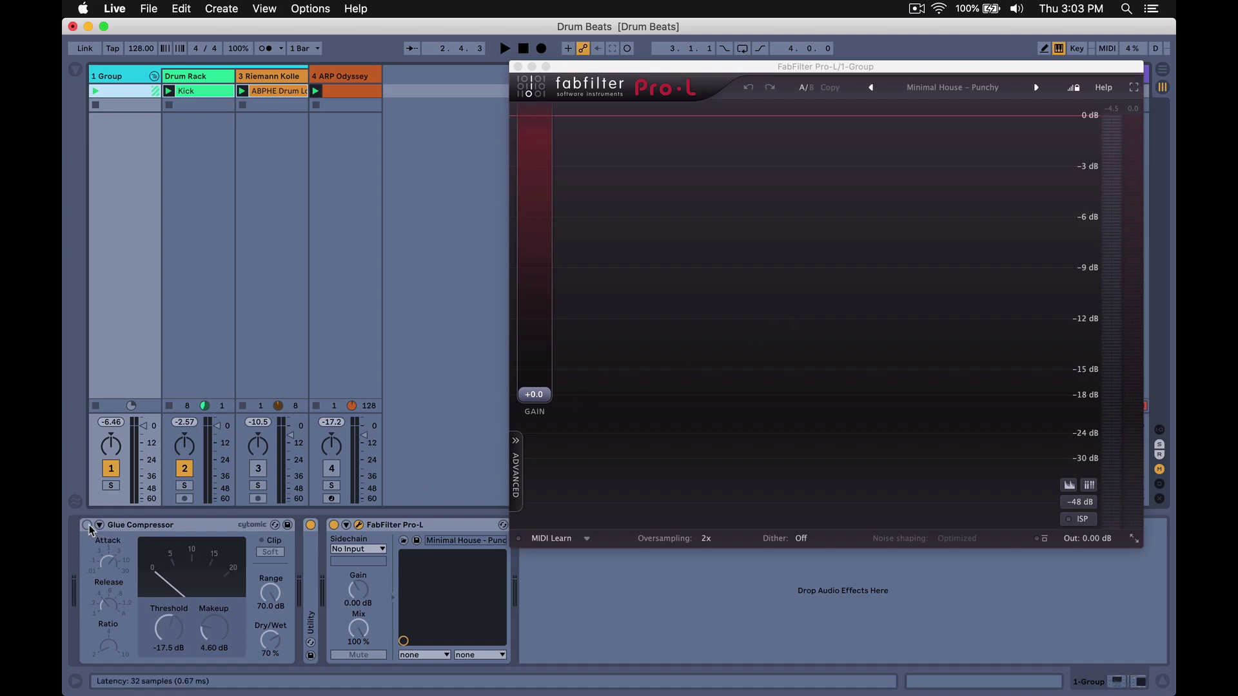
key("space")
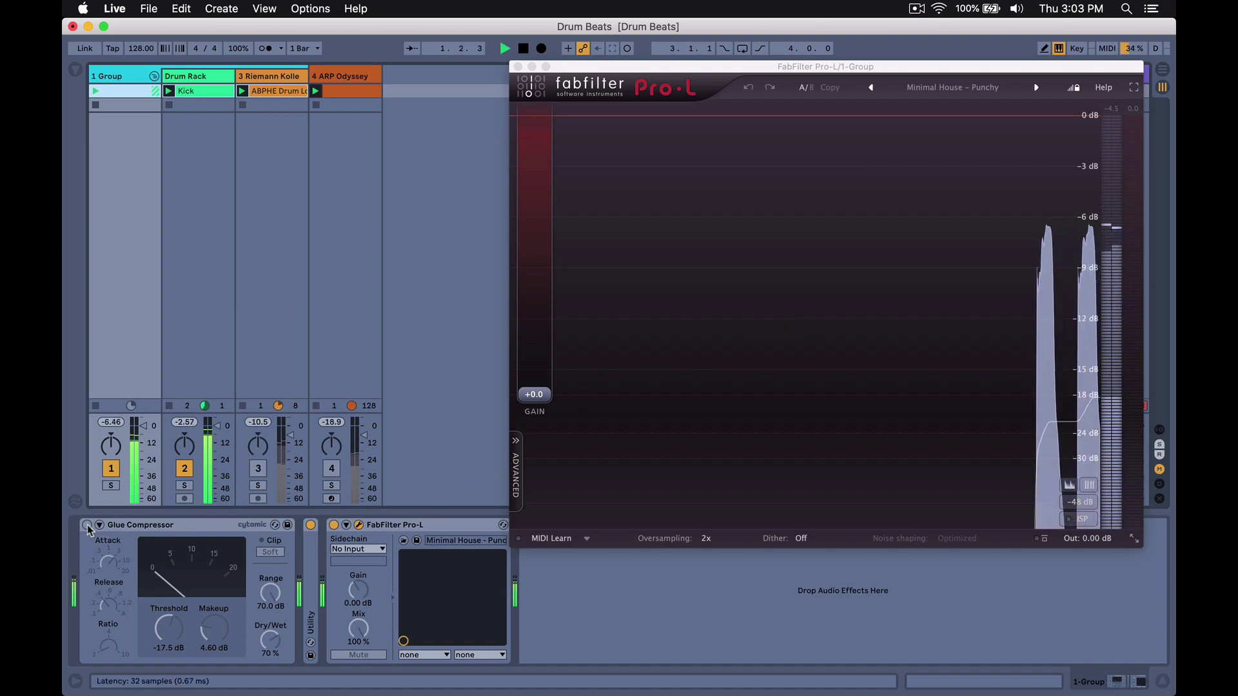
left_click(87, 525)
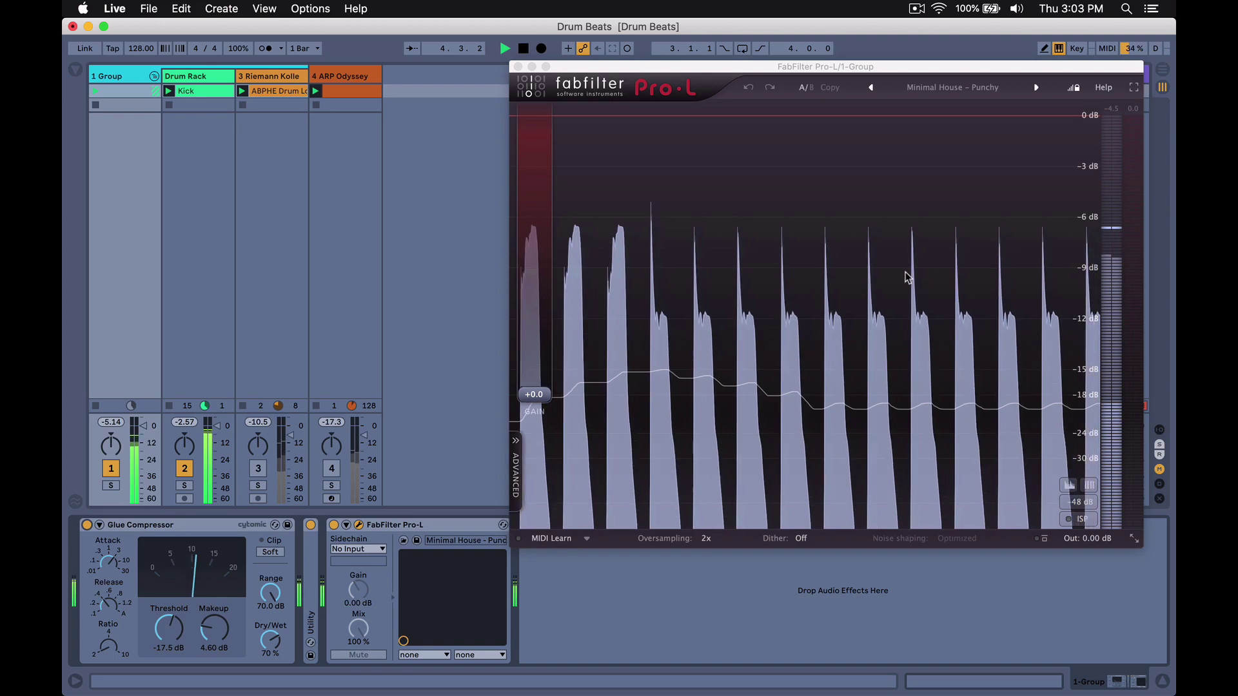
left_click_drag(270, 641, 270, 651)
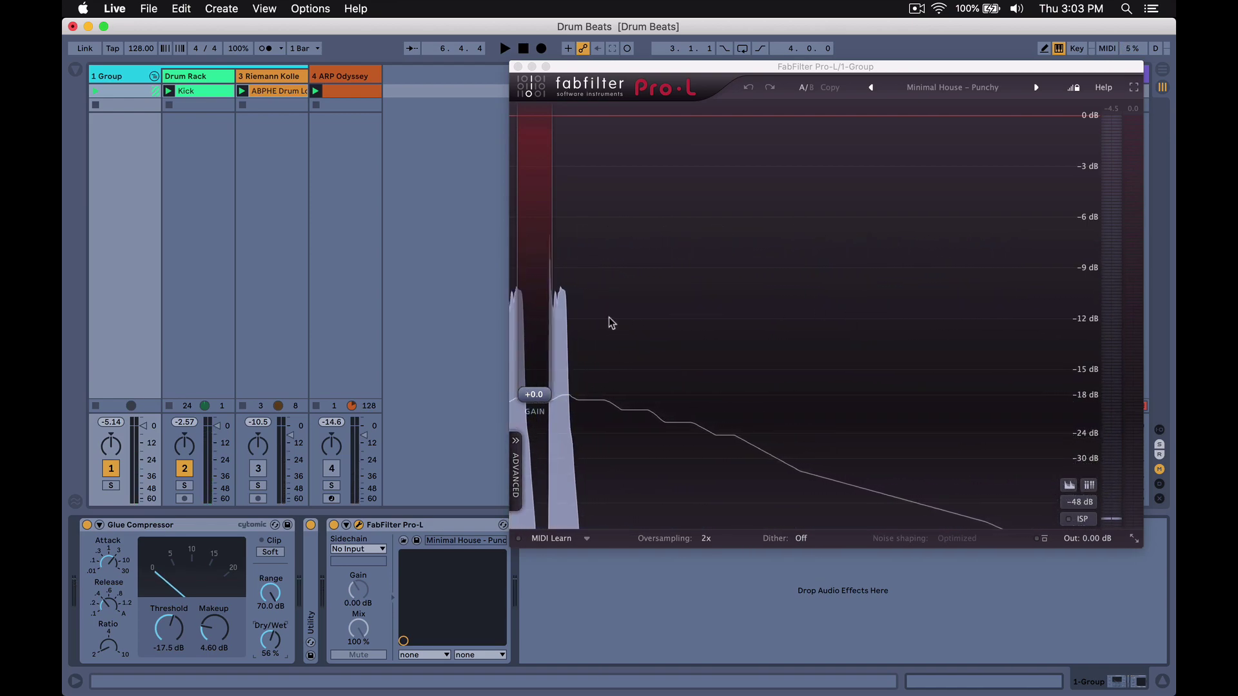
- Raise the FabFilter Pro-L gain to +10.2 and play the kick with the Glue Compressor bypassed and re-enabled
left_click_drag(533, 394, 542, 300)
key("space")
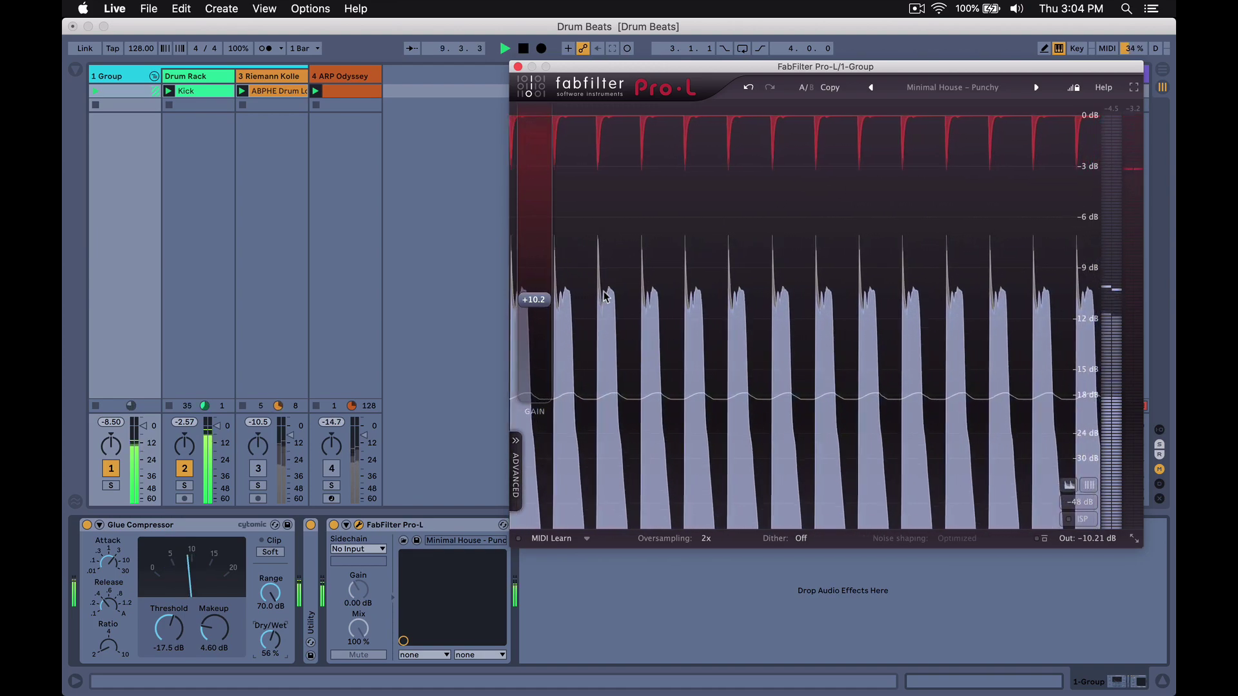
left_click(87, 525)
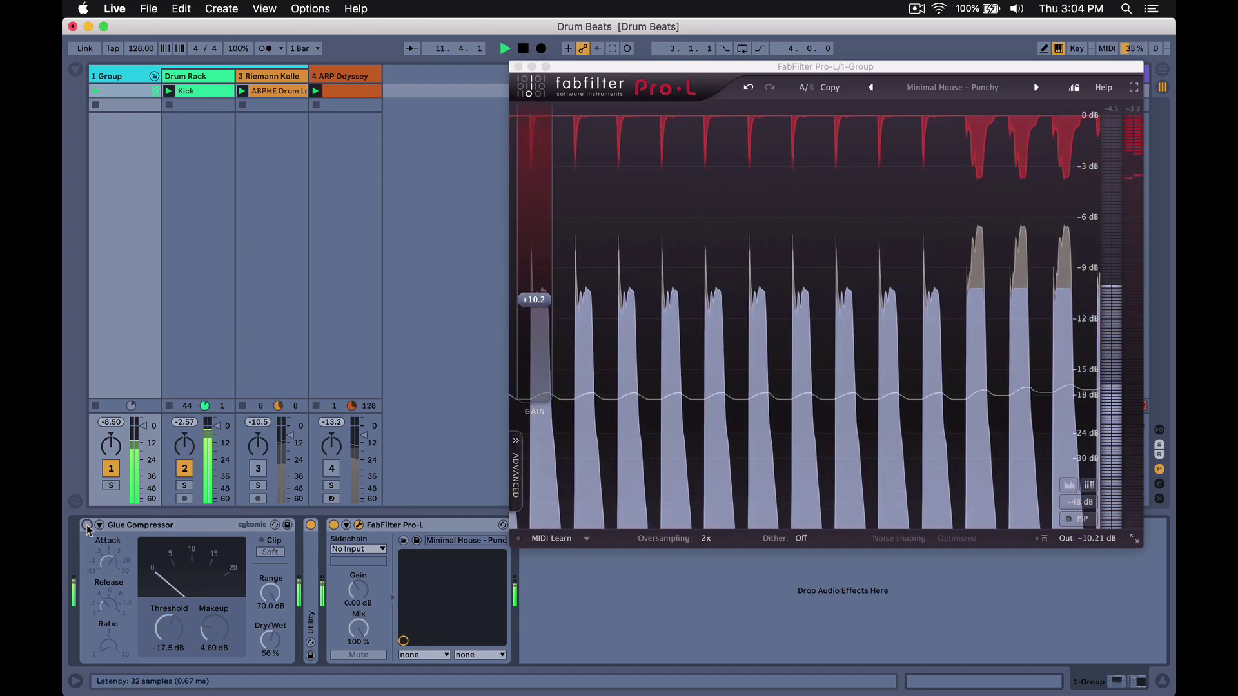
left_click(86, 525)
key("space")
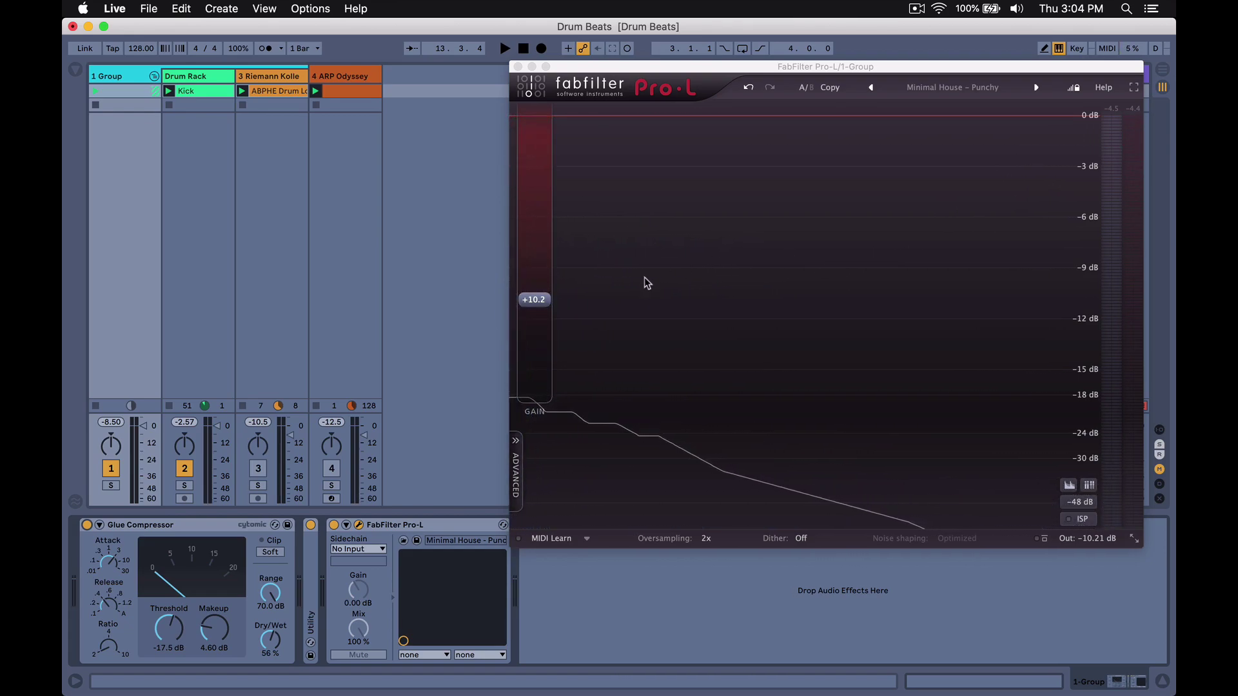
- Reset the FabFilter Pro-L gain to 0
left_click(535, 300)
double_click(535, 301)
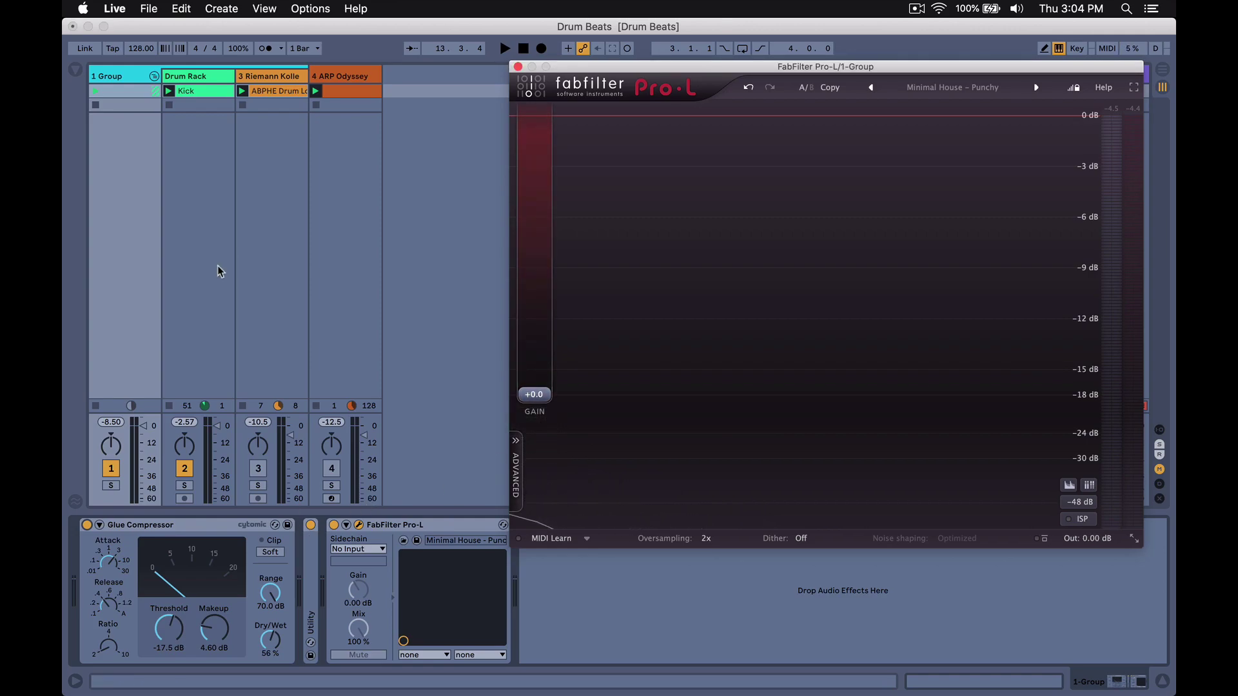
- Activate the 3 Riemann Kolle track and play it together with the kick through the 1 Group effects
left_click(266, 346)
left_click(258, 468)
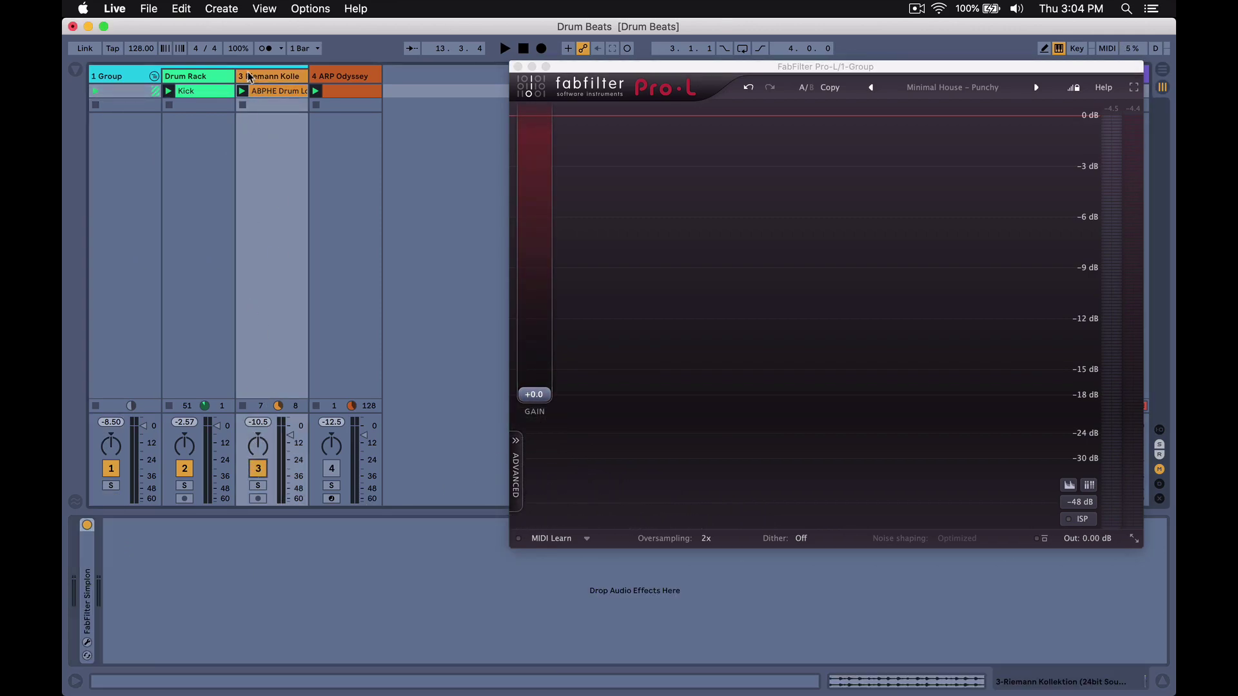
left_click(134, 79)
key("space")
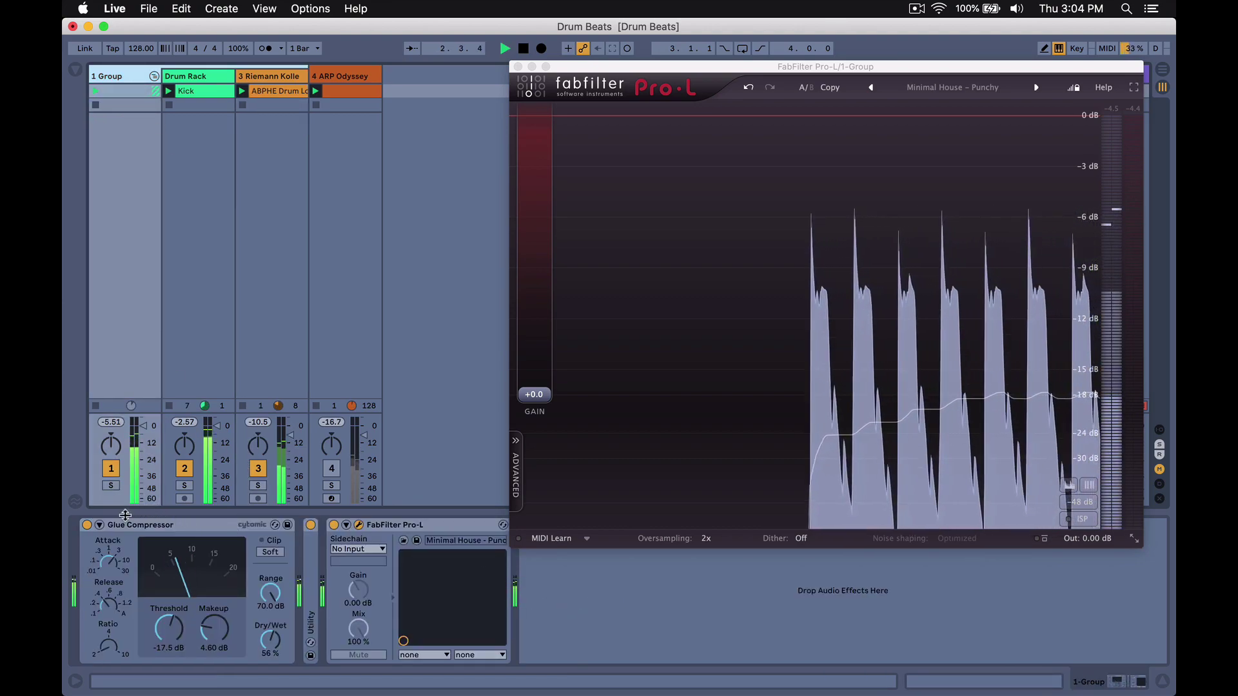
key("space")
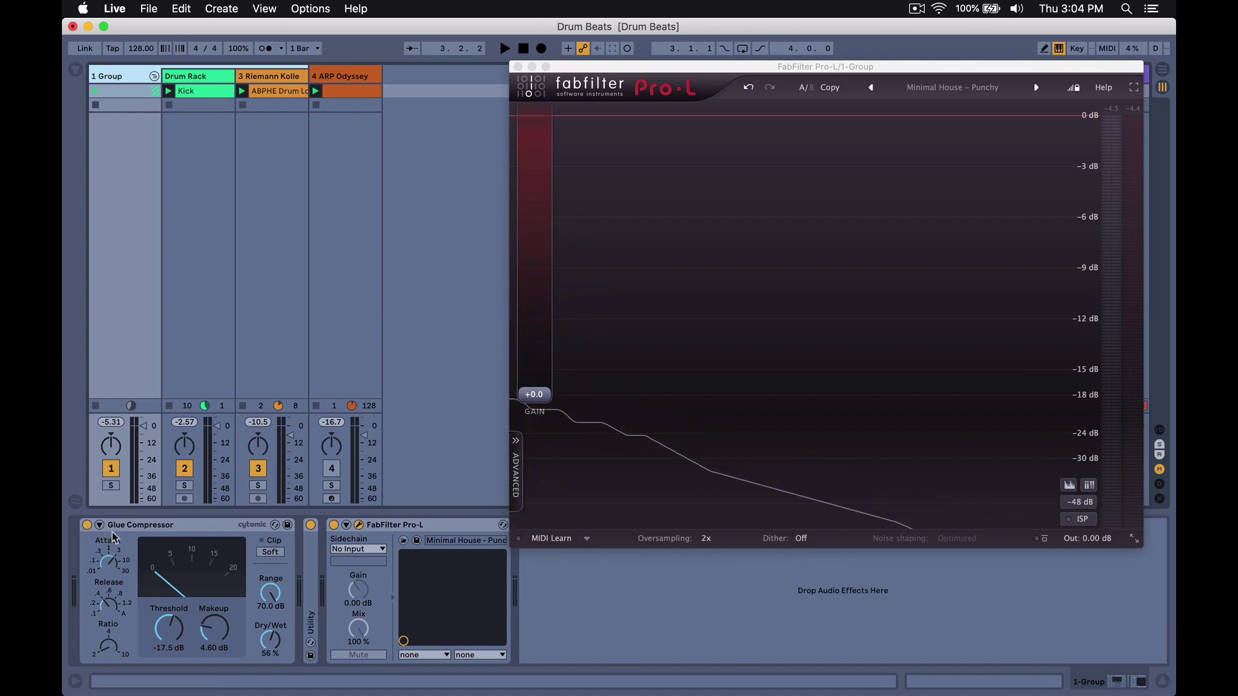
- Play the drum group and compare the sound with the Glue Compressor bypassed and enabled
key("space")
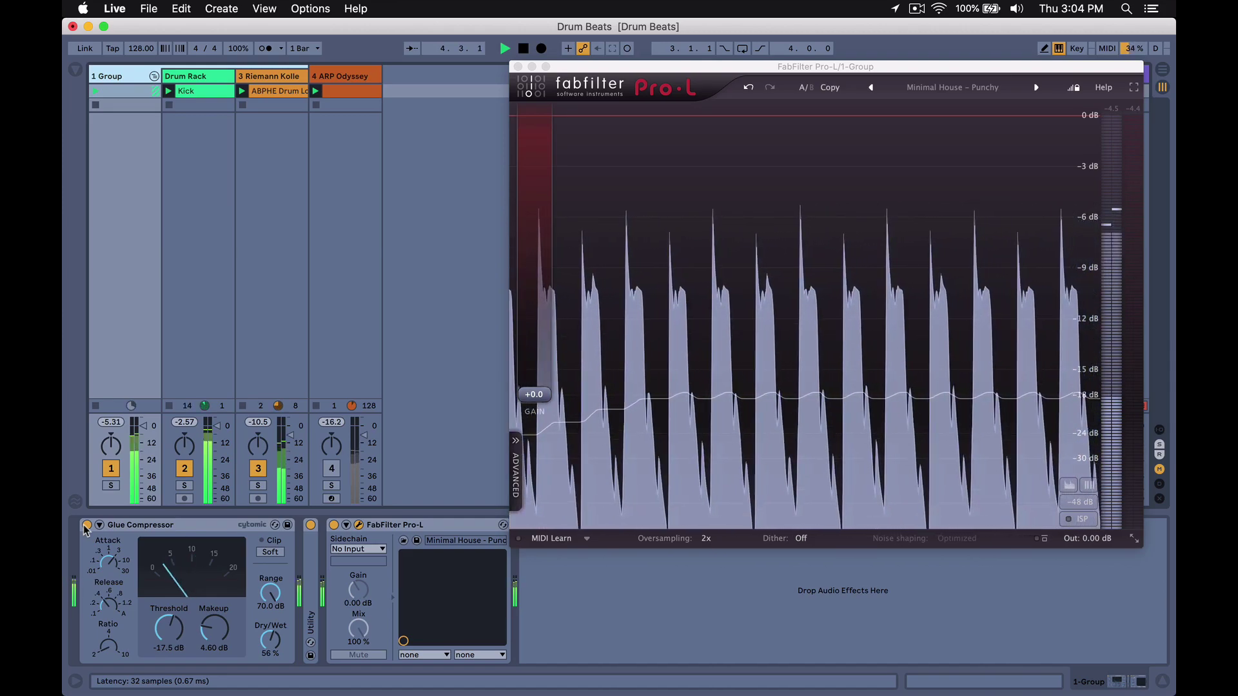
left_click(86, 526)
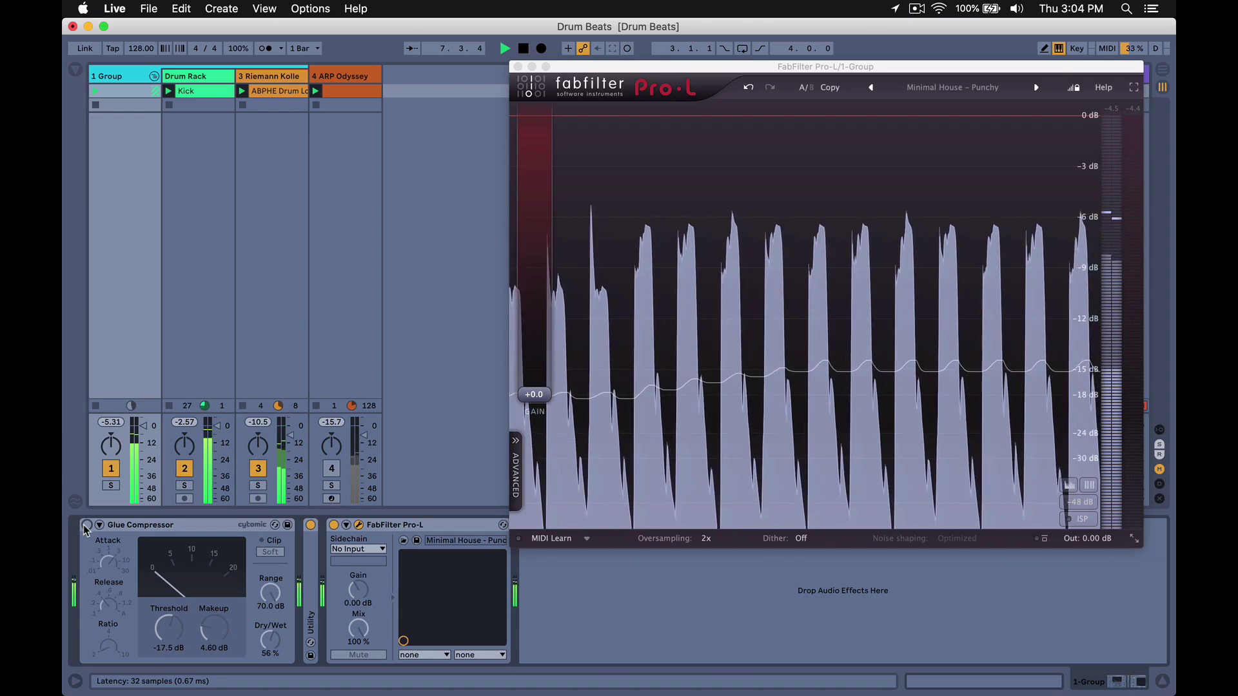
left_click(86, 527)
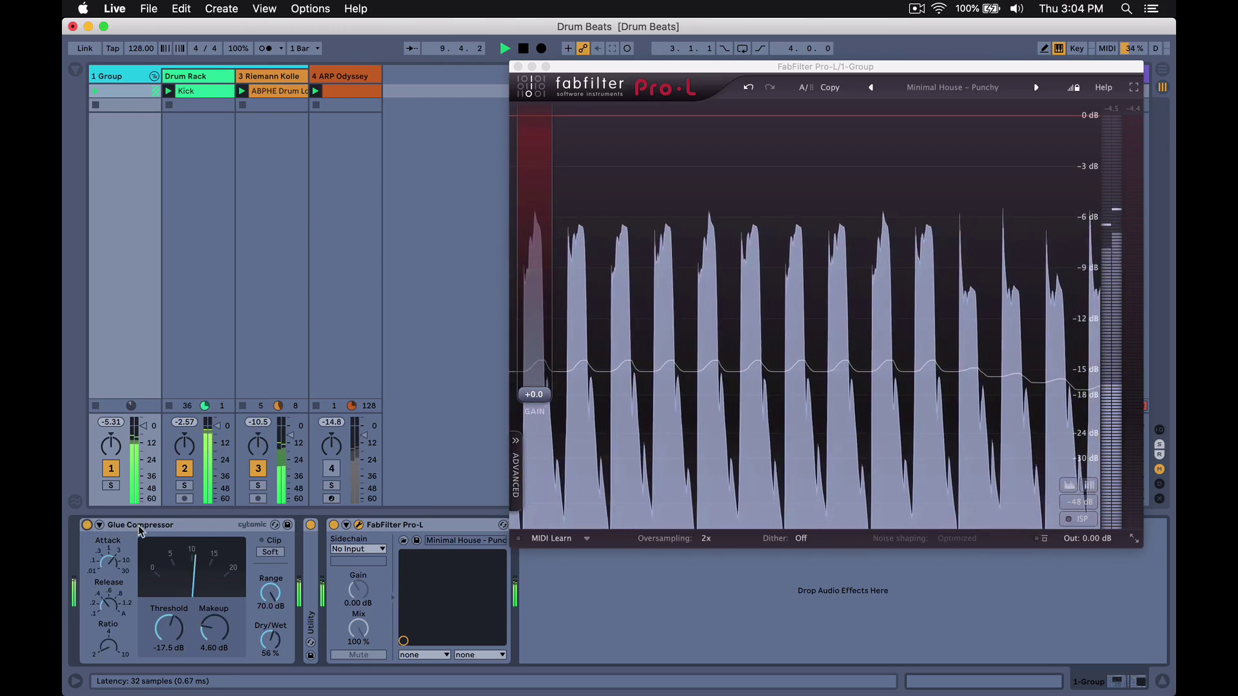
key("space")
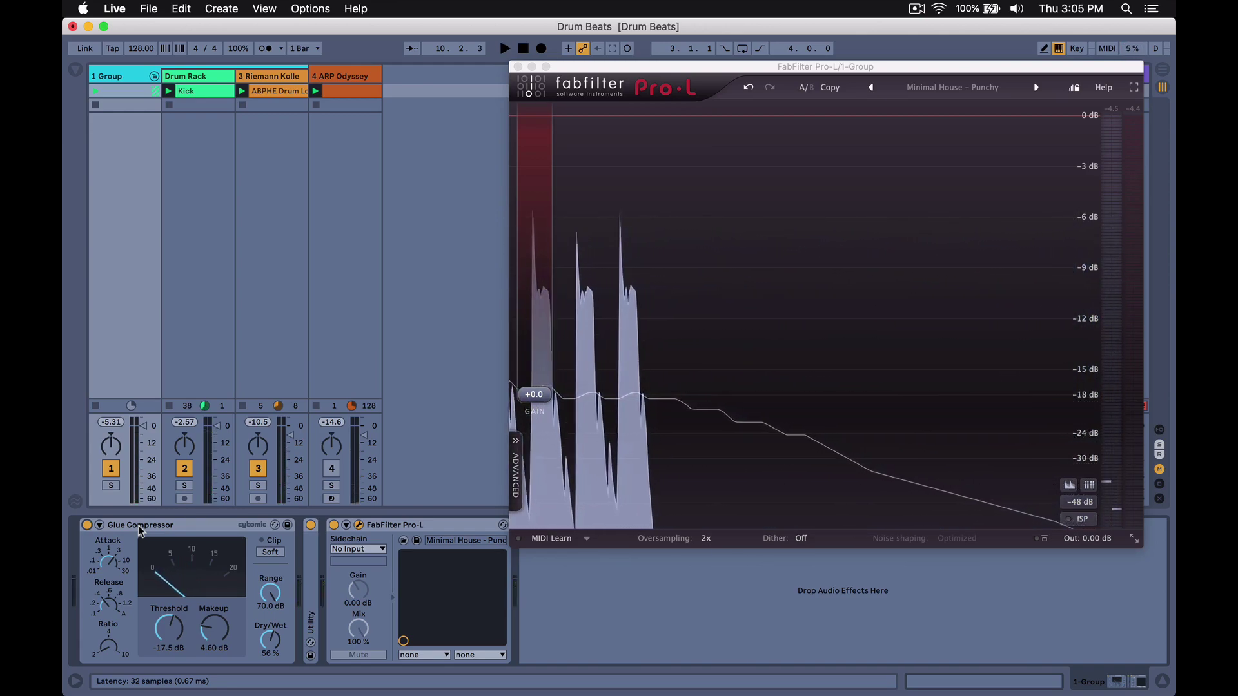
- Bypass the Glue Compressor and open the Kick clip, moving the FabFilter Pro-L window away from its waveform
left_click(86, 525)
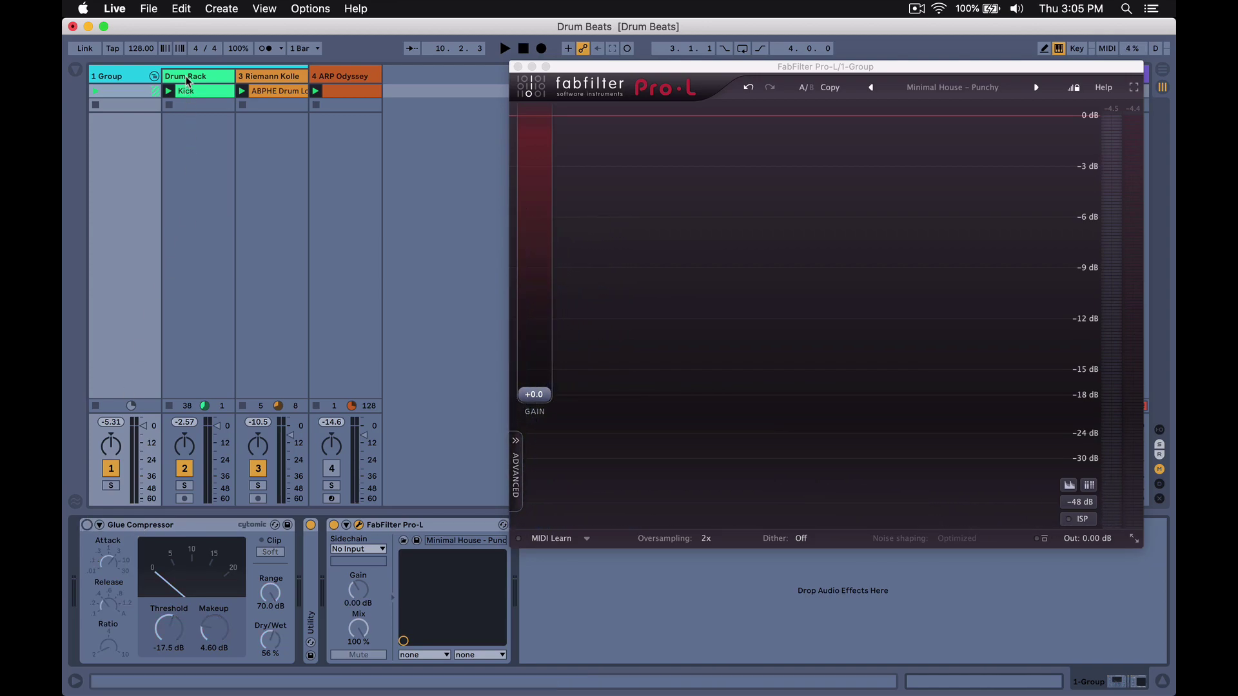
left_click(189, 197)
double_click(193, 91)
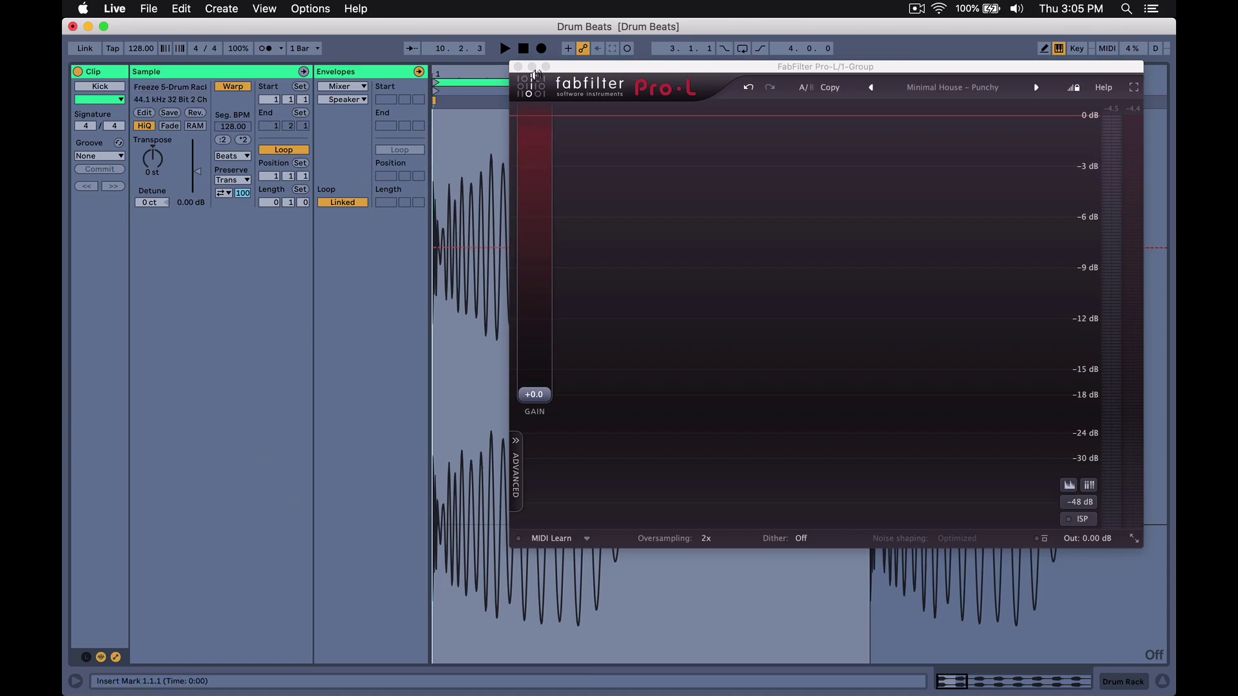
left_click_drag(576, 69, 742, 125)
left_click_drag(797, 126, 804, 125)
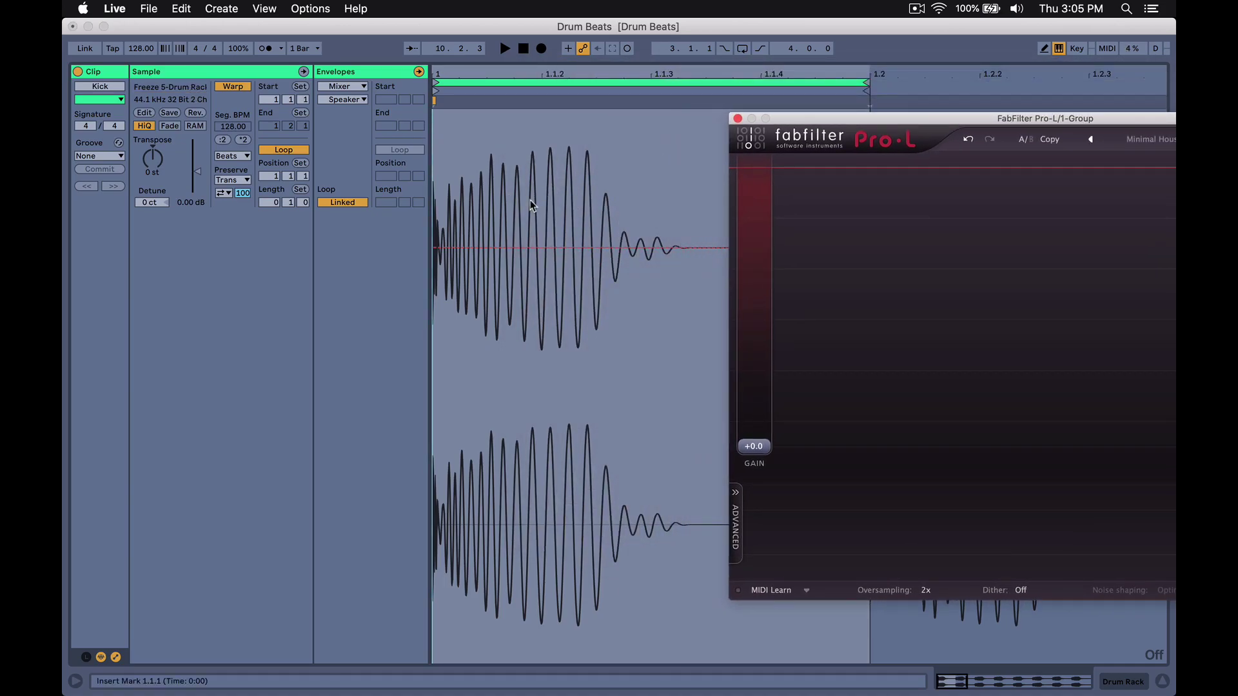
- Show the Kick clip's Track Volume envelope, and return to the Session view
left_click(344, 99)
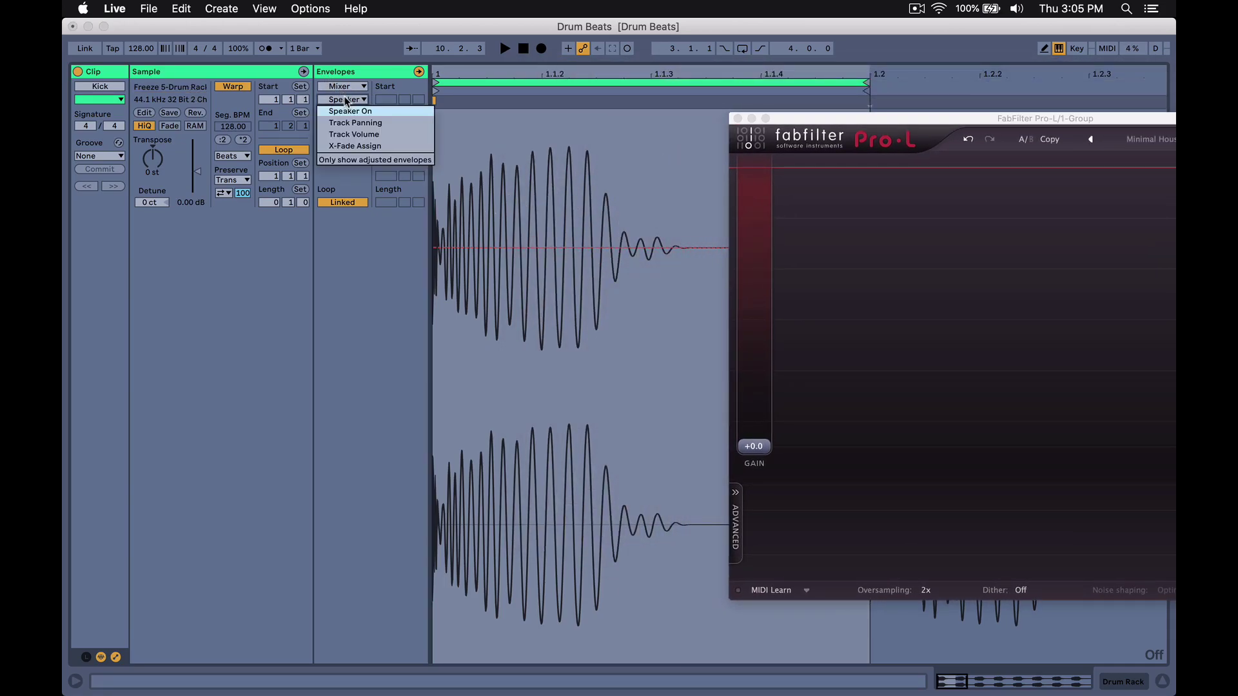
left_click(353, 137)
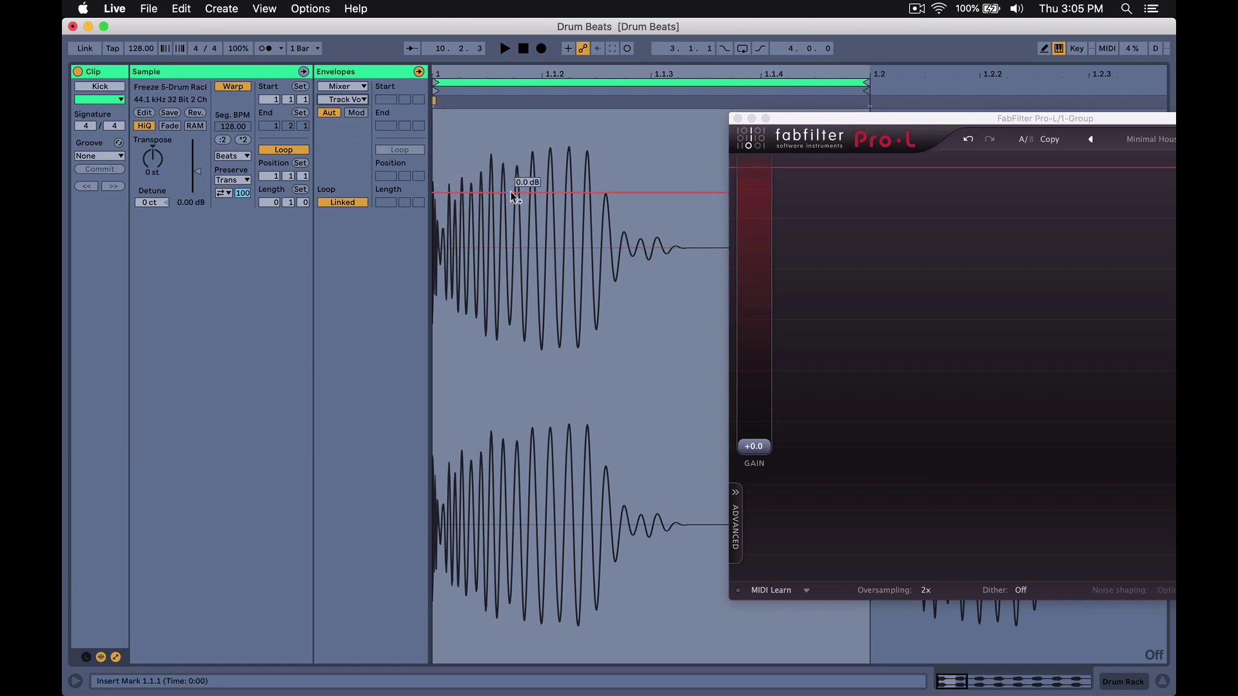
key("Tab")
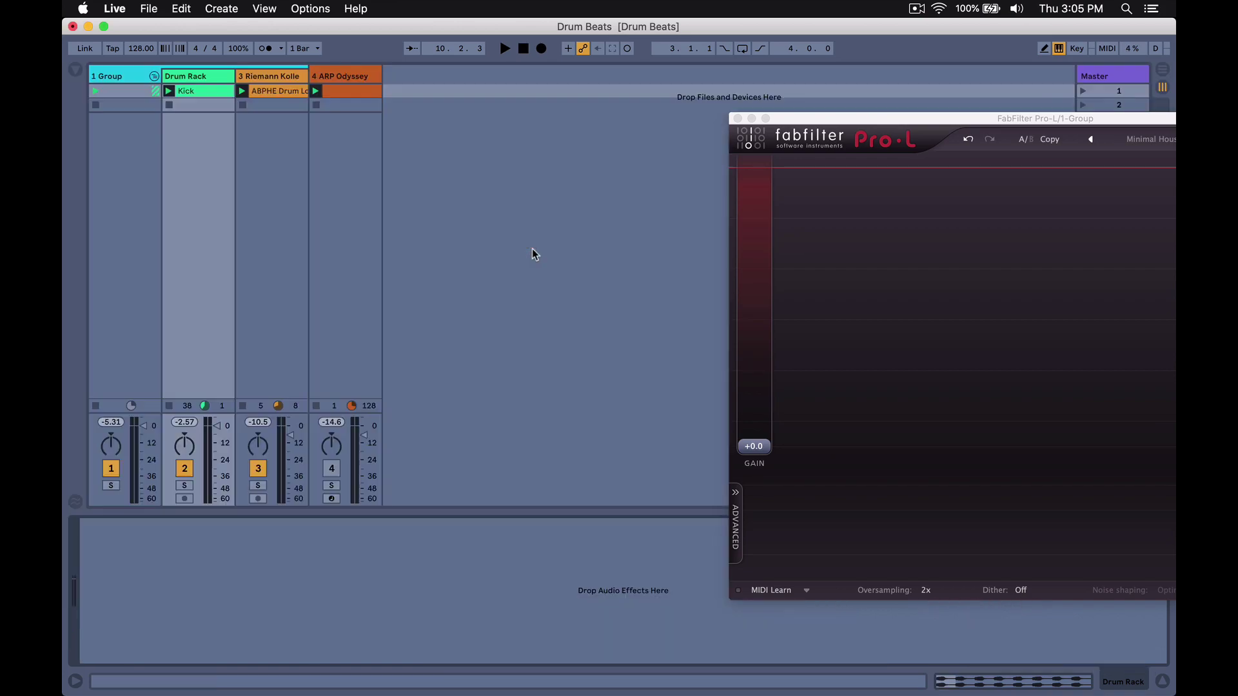
- Add a Utility device from the Utilities collection to the Drum Rack track
left_click(75, 69)
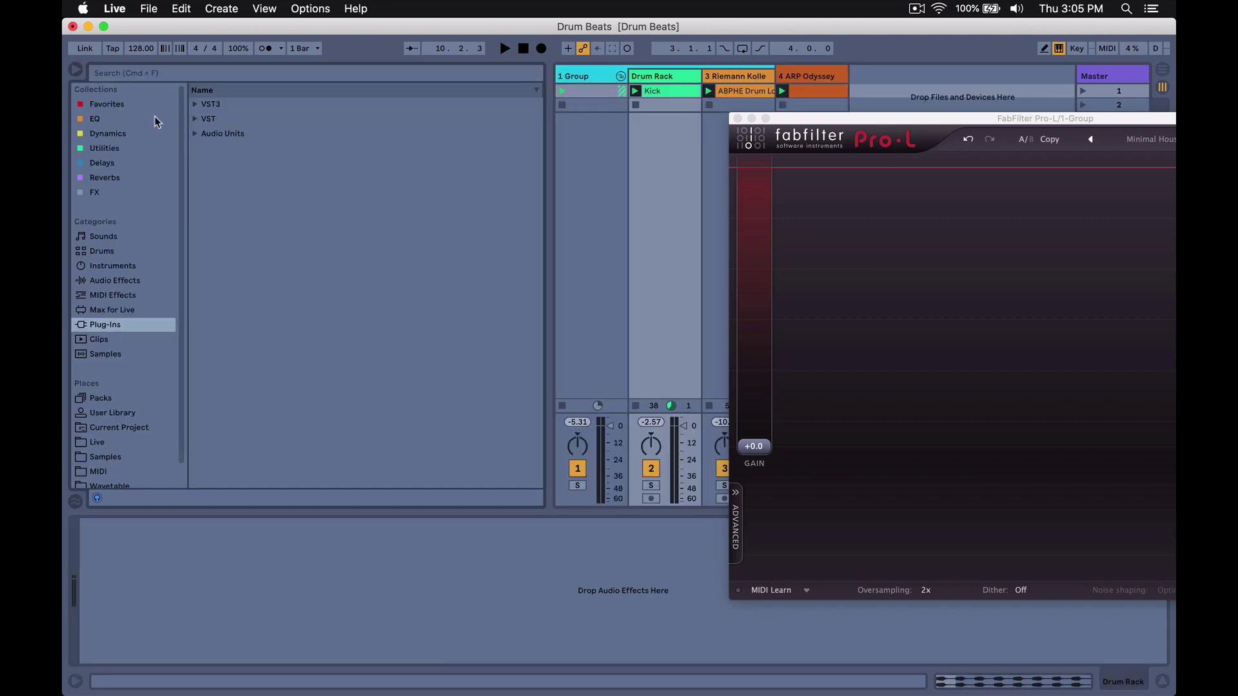
left_click(116, 148)
left_click_drag(229, 133, 123, 567)
left_click(653, 74)
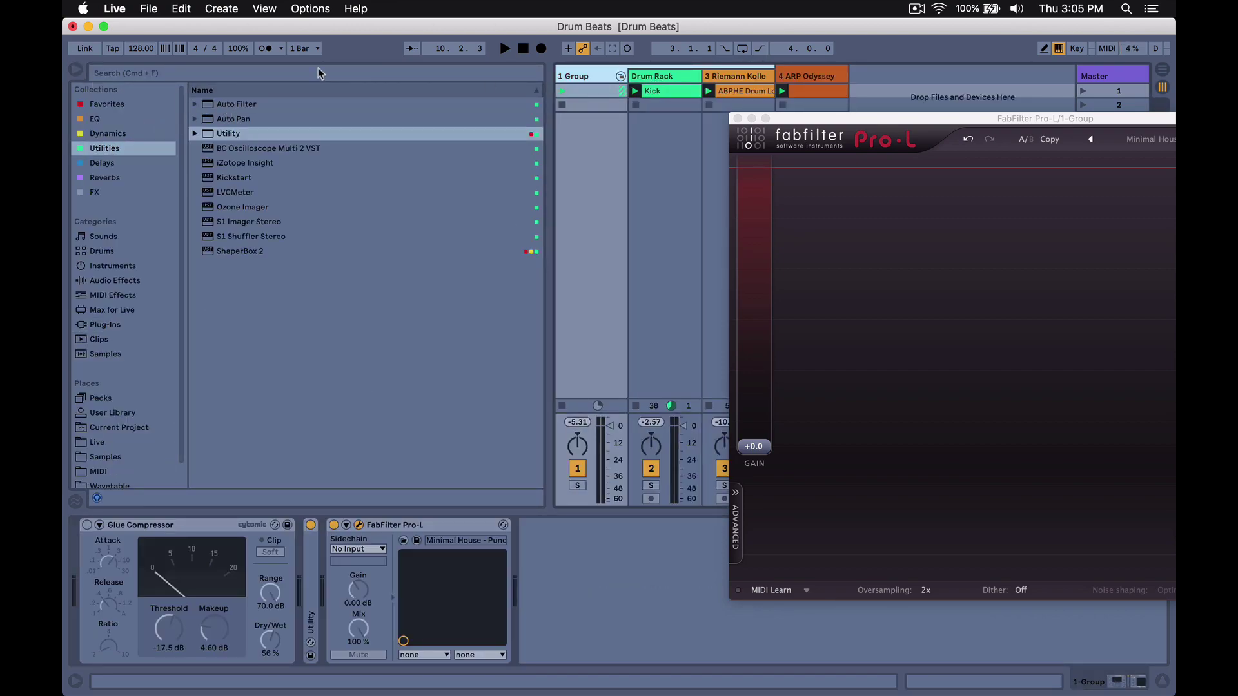
double_click(650, 91)
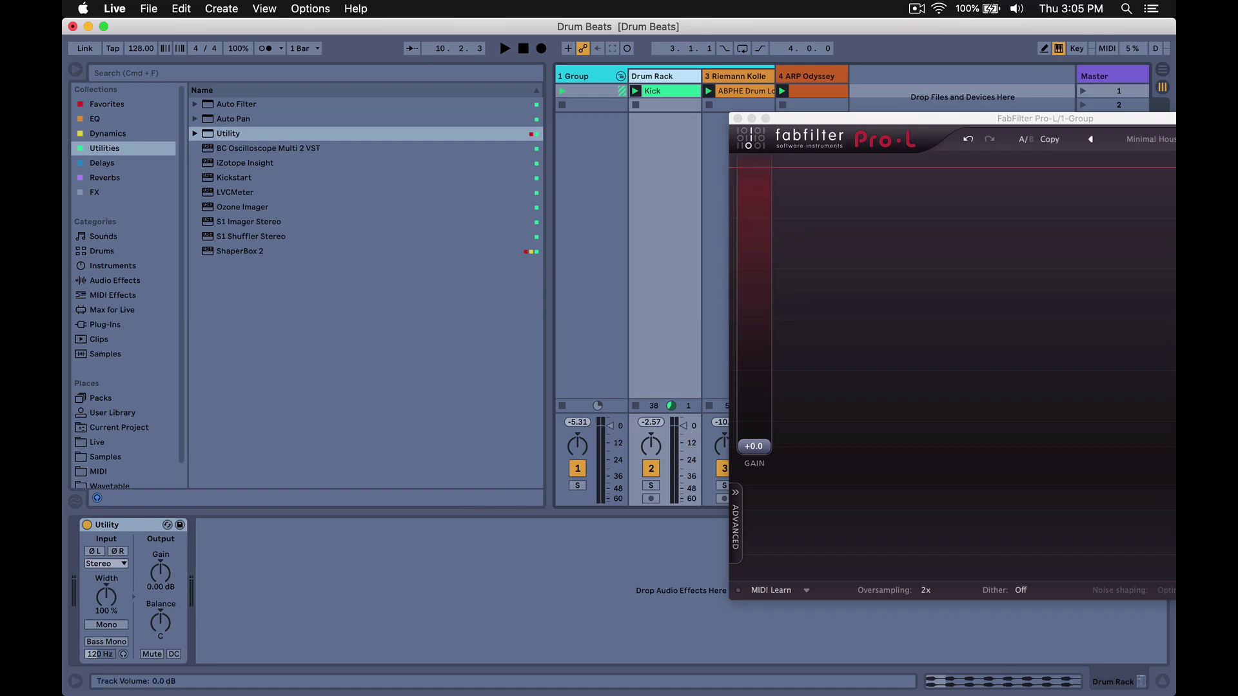
- Open the Kick clip with the Utility Gain envelope displayed, and hide its sample settings
left_click_drag(686, 433, 686, 436)
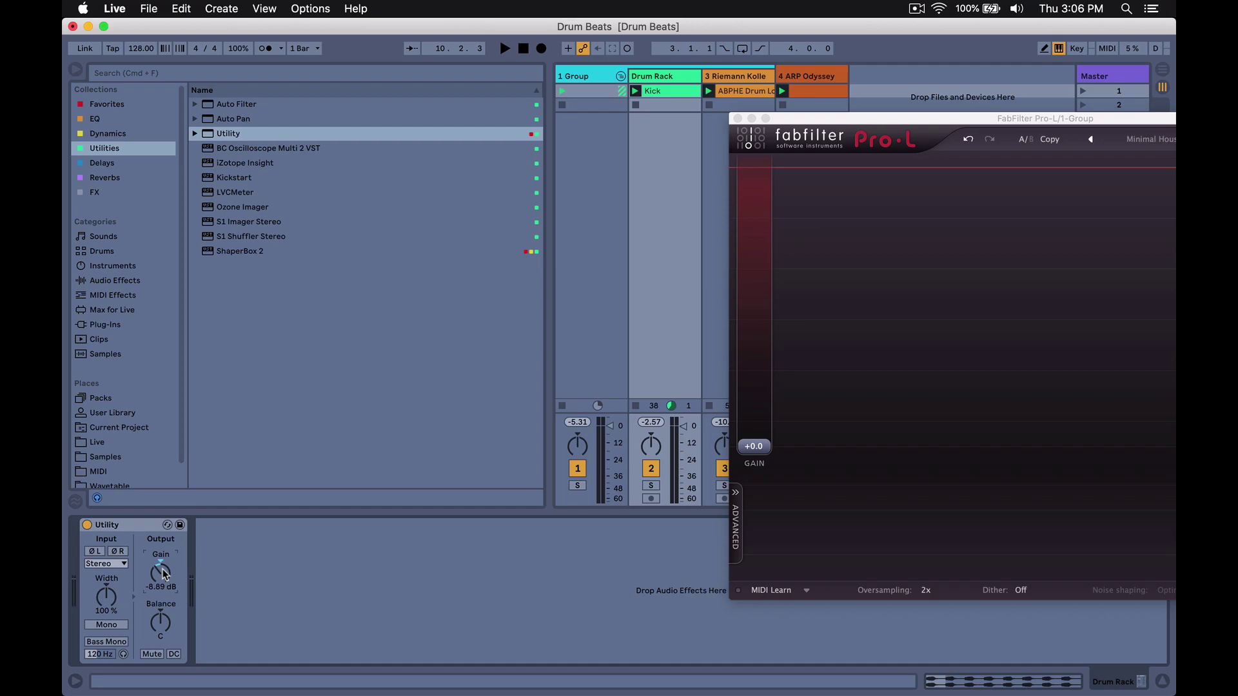
double_click(668, 91)
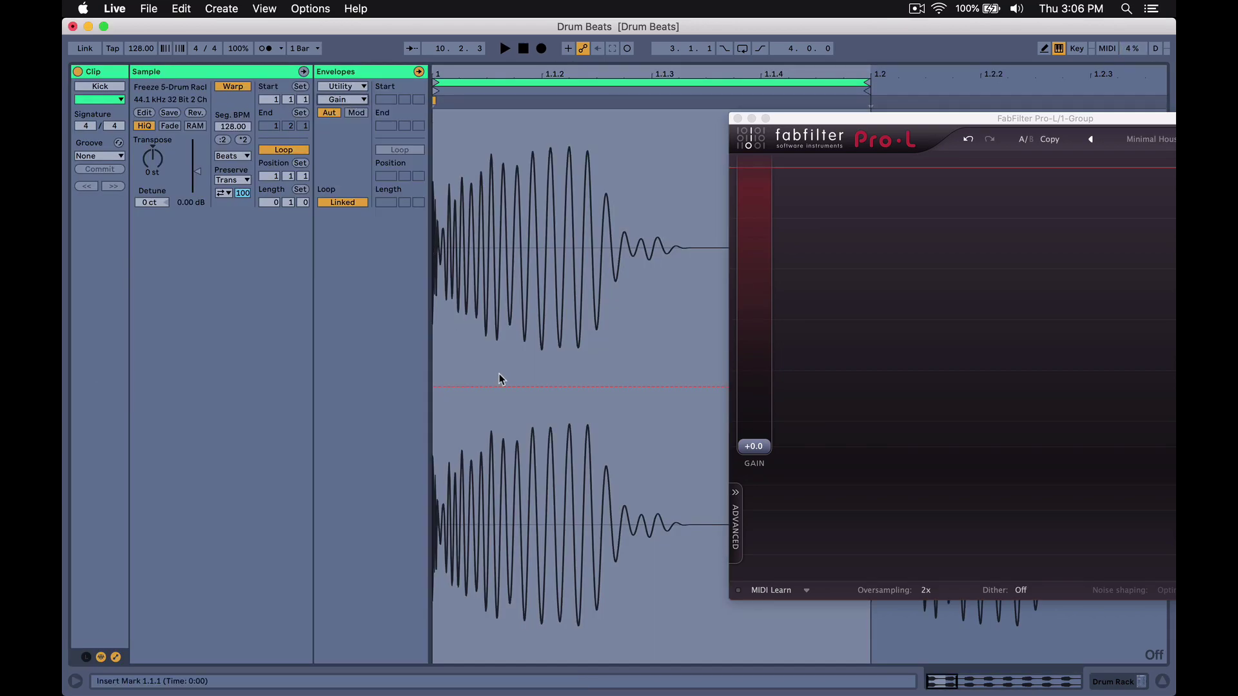
left_click(101, 657)
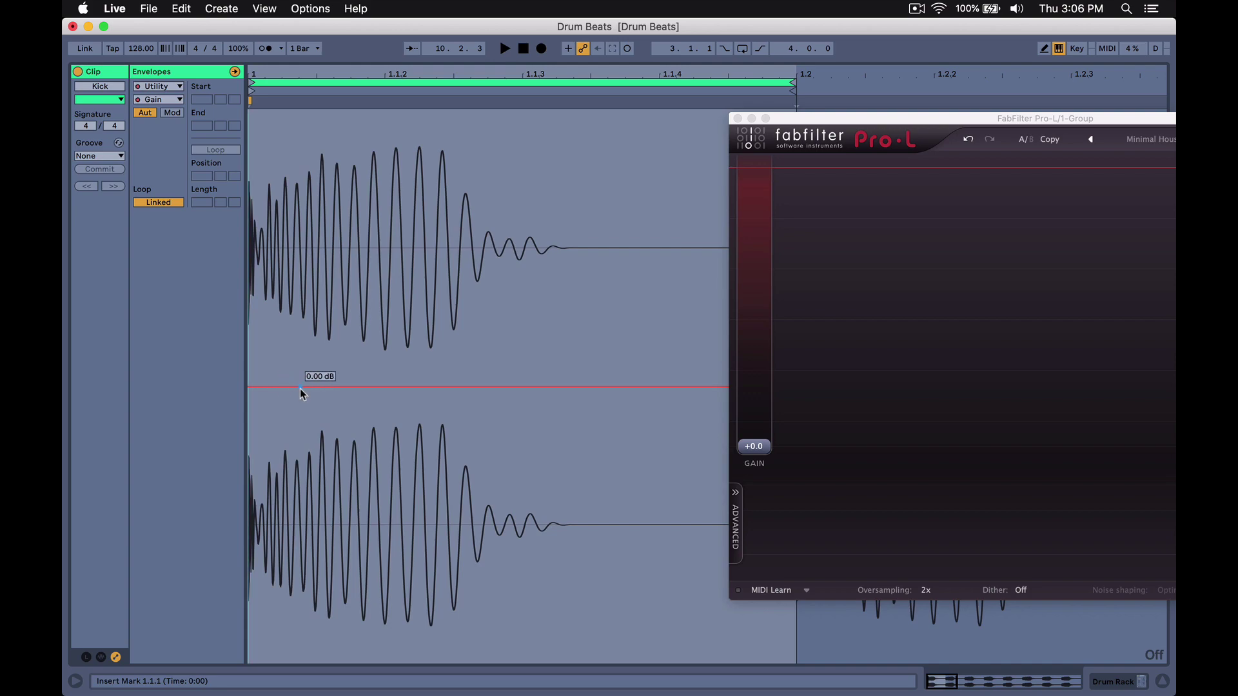
- Shape the Utility Gain envelope: start slightly above 0 dB, hold 0 dB until about 1.1.2, and curve down to -inf dB by about 1.1.3
left_click_drag(251, 385, 252, 369)
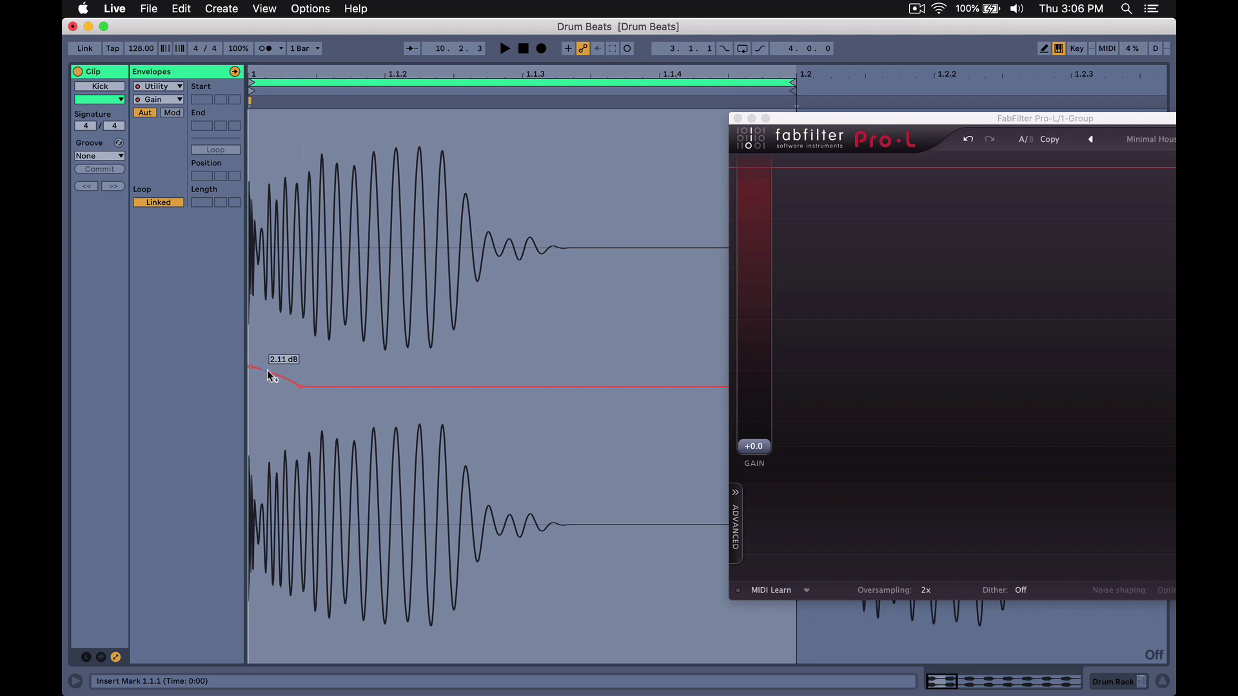
left_click(378, 387)
left_click_drag(401, 387, 524, 662)
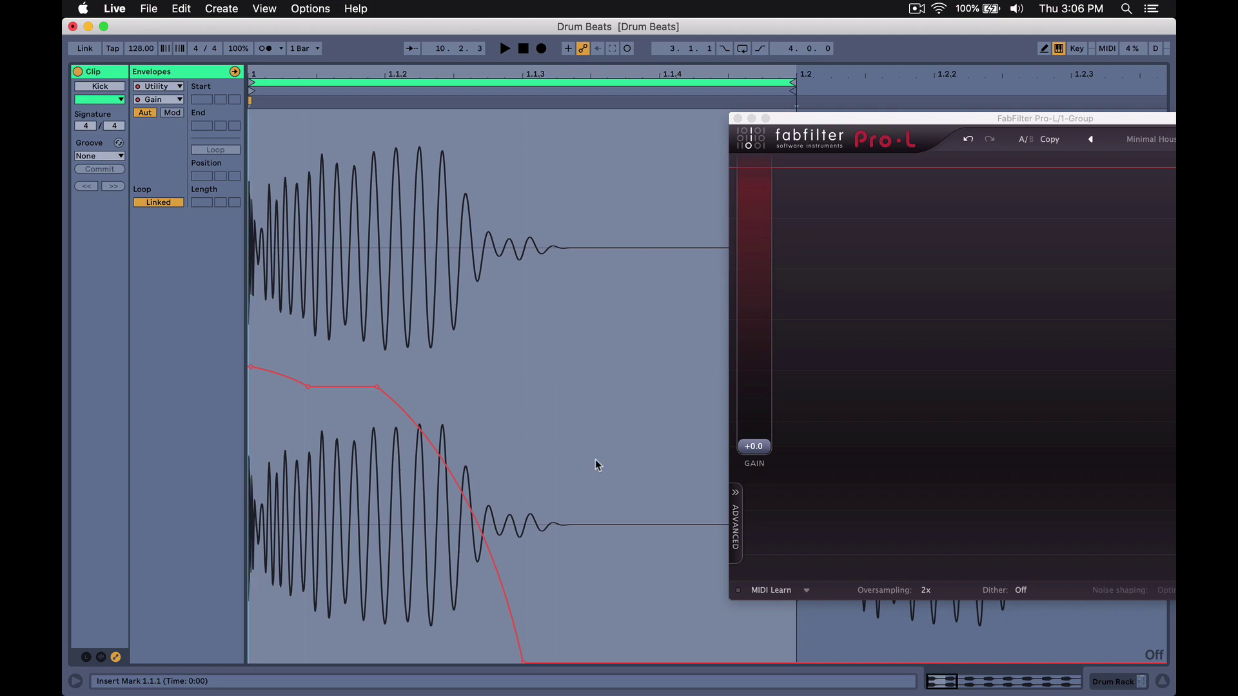
- Play the shaped kick with the 3 Riemann Kolle track deactivated, check its waveform in FabFilter Pro-L, and return to the Kick clip
key("space")
left_click(791, 118)
left_click_drag(792, 120, 928, 102)
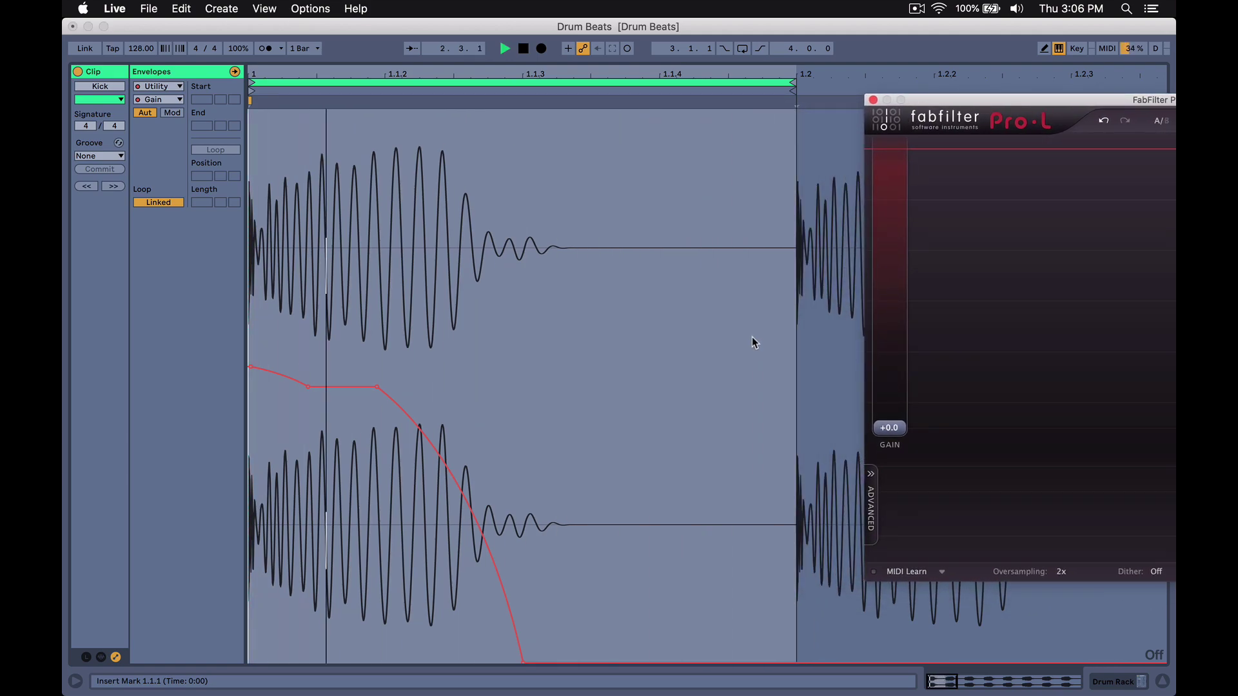
key("Tab")
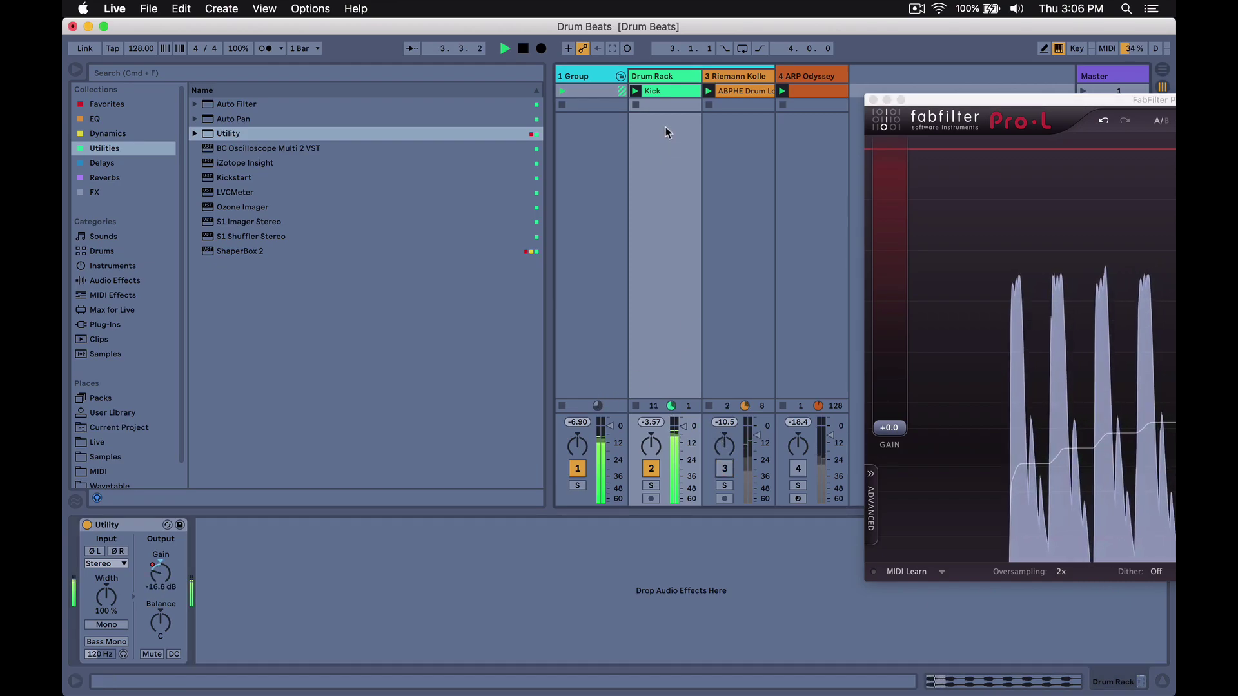
key("Tab")
key("space")
- Adjust the first breakpoint of the Utility Gain envelope at the start of the Kick clip
left_click(250, 370)
left_click_drag(250, 370, 253, 369)
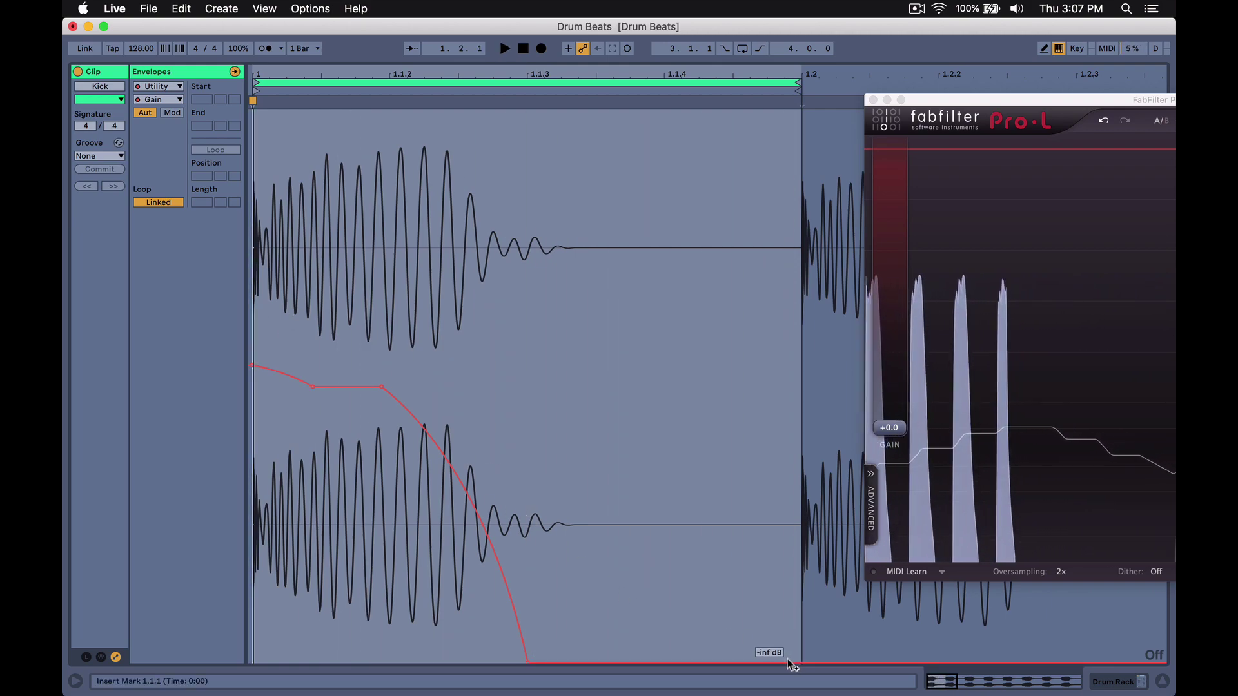
- Raise the Utility Gain envelope at 1.2 to roughly its starting level, play the kick, and shift the Pro-L window to watch the waveform
left_click_drag(799, 660, 801, 371)
key("space")
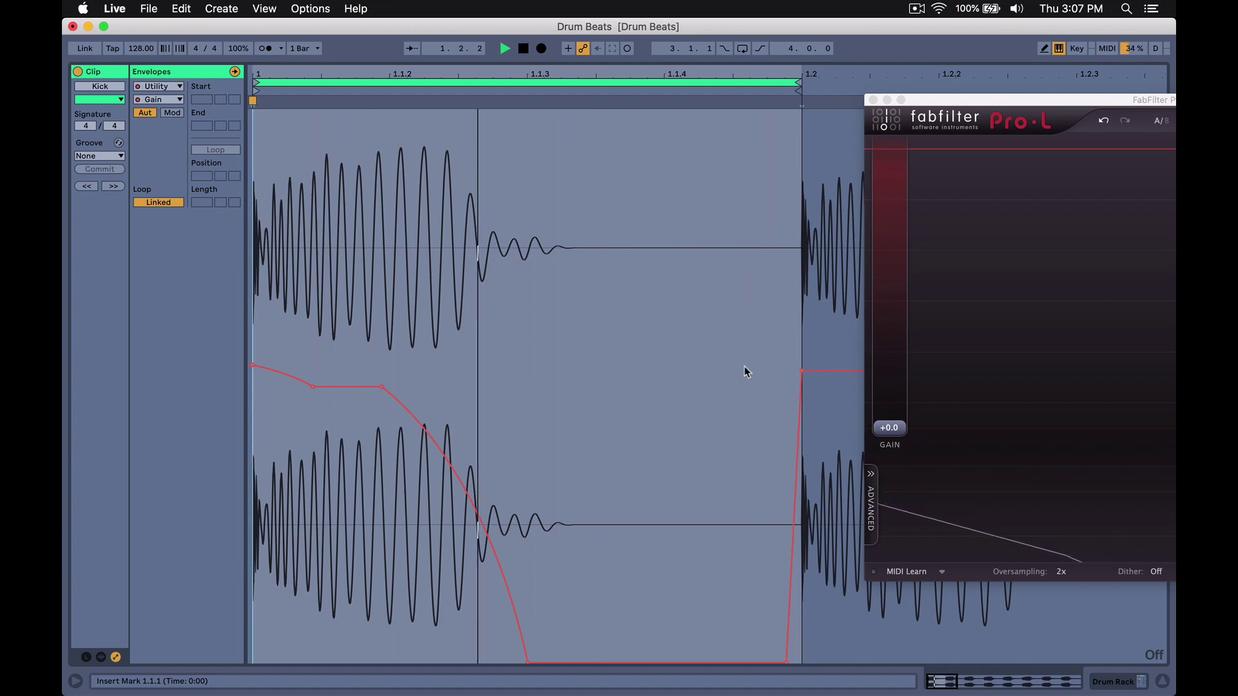
left_click_drag(932, 100, 855, 87)
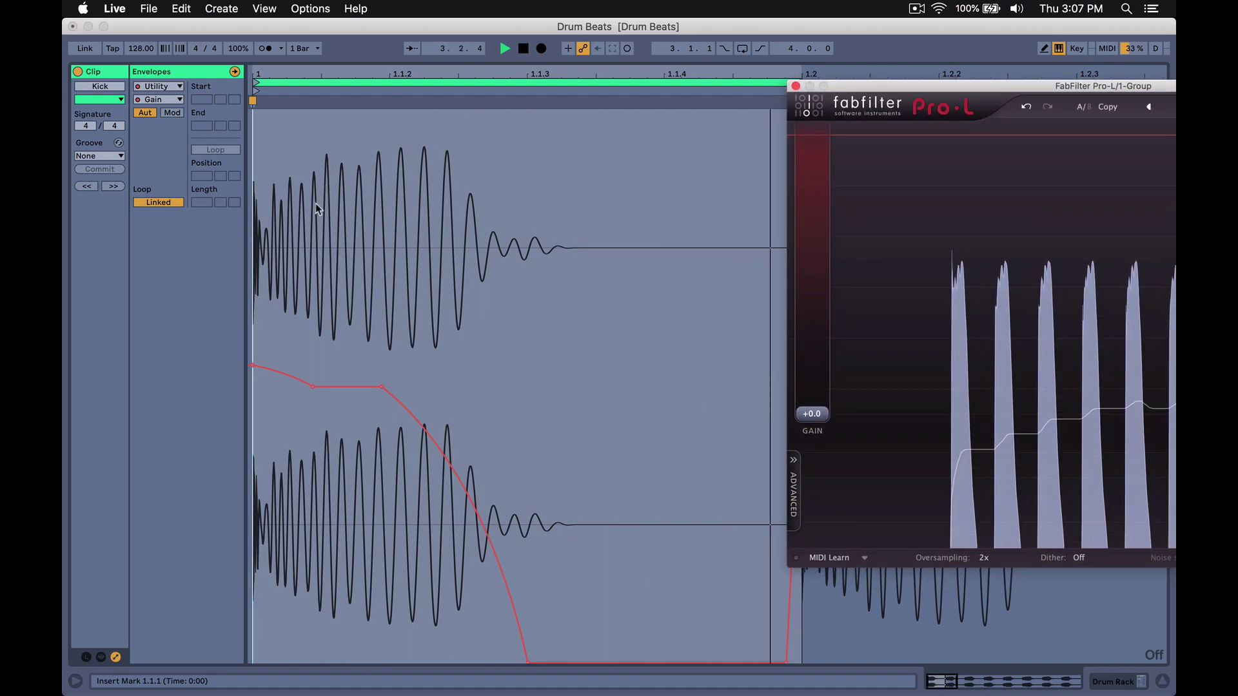
- In Session View, compare the playing kick with Utility bypassed and active
key("Tab")
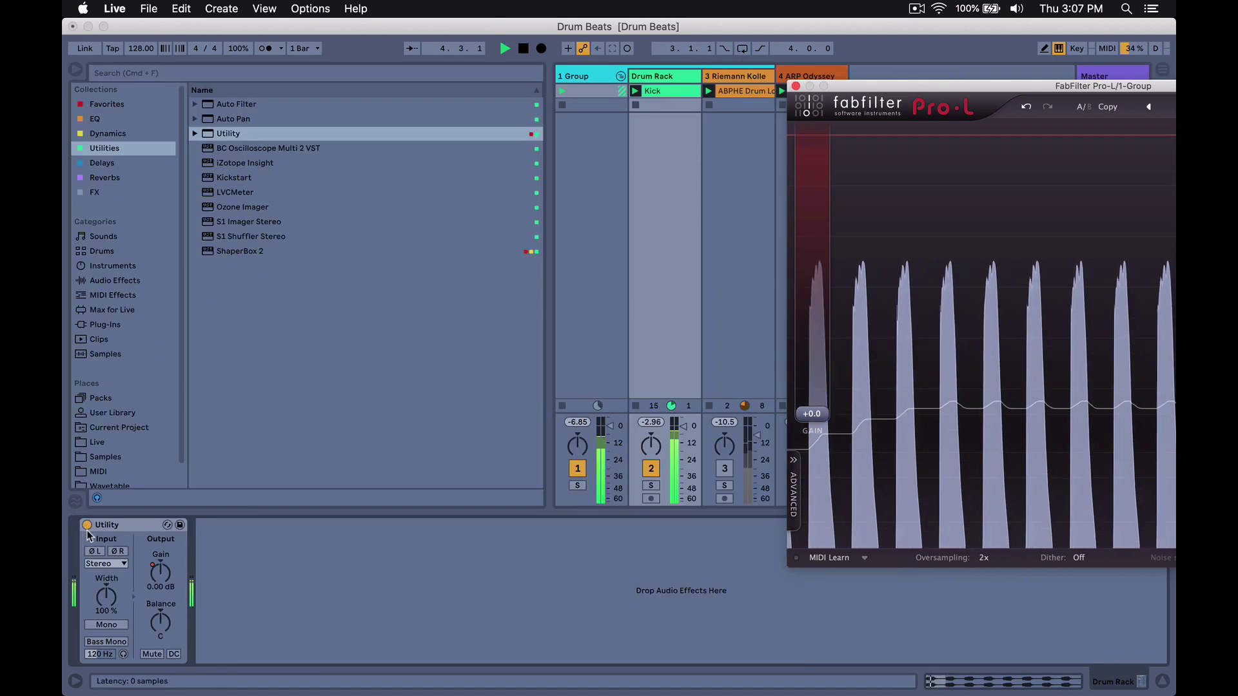
left_click(87, 526)
left_click(87, 525)
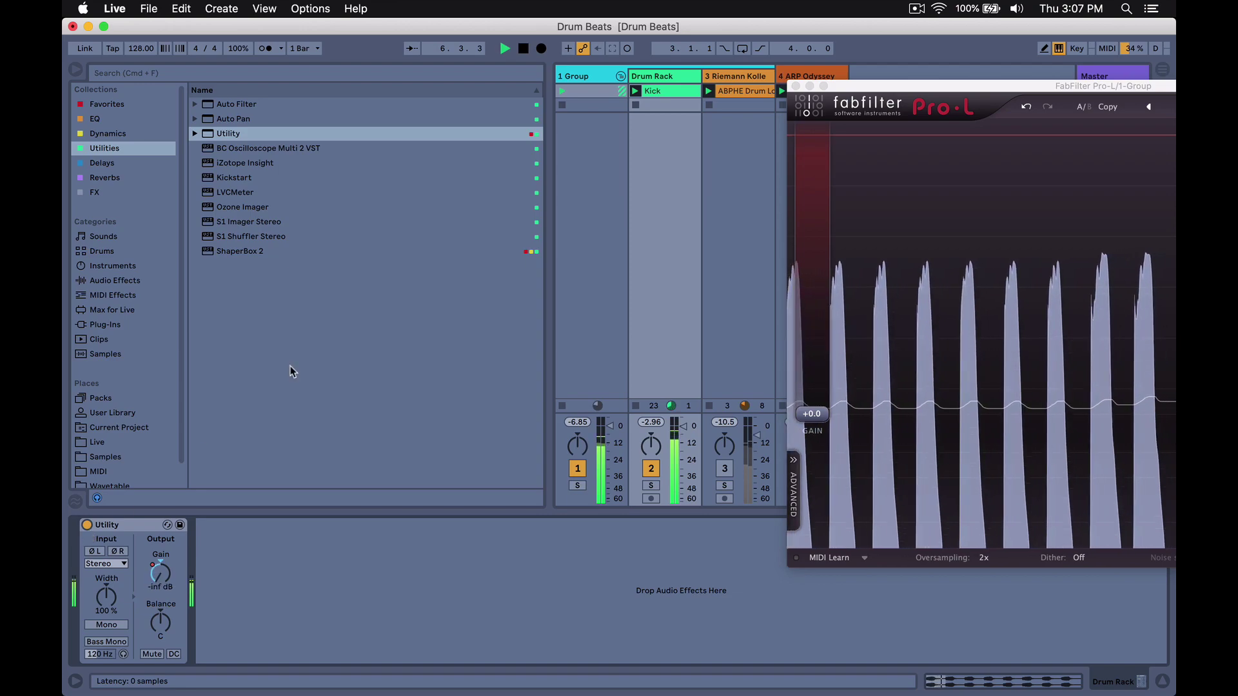
- Reopen the Kick clip's Utility Gain envelope and reshape it during playback with a higher start, a steeper early drop, and a higher 1.2 breakpoint
double_click(648, 99)
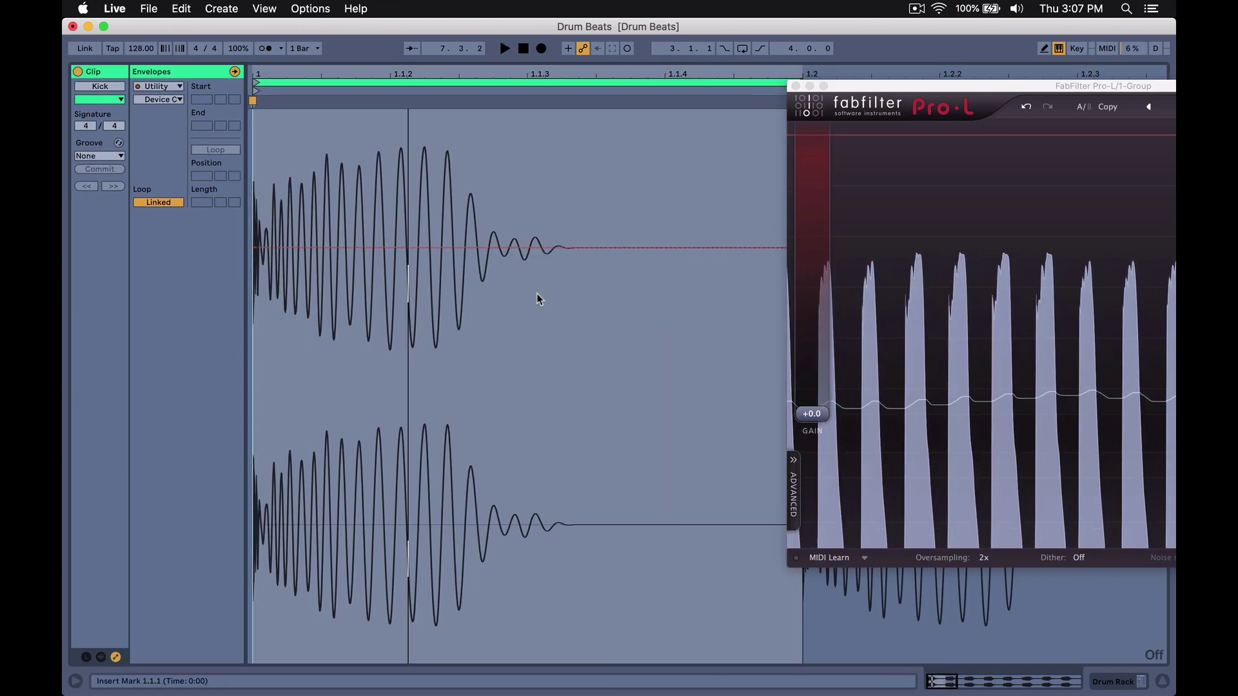
left_click(174, 99)
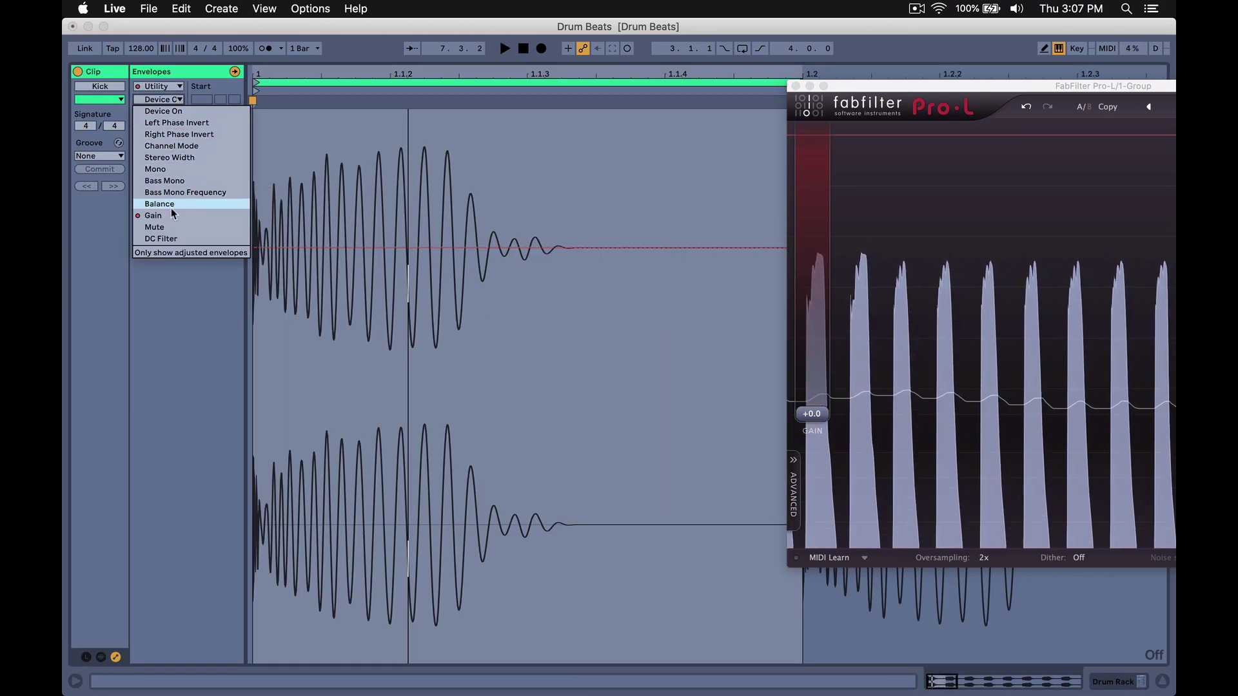
left_click(171, 206)
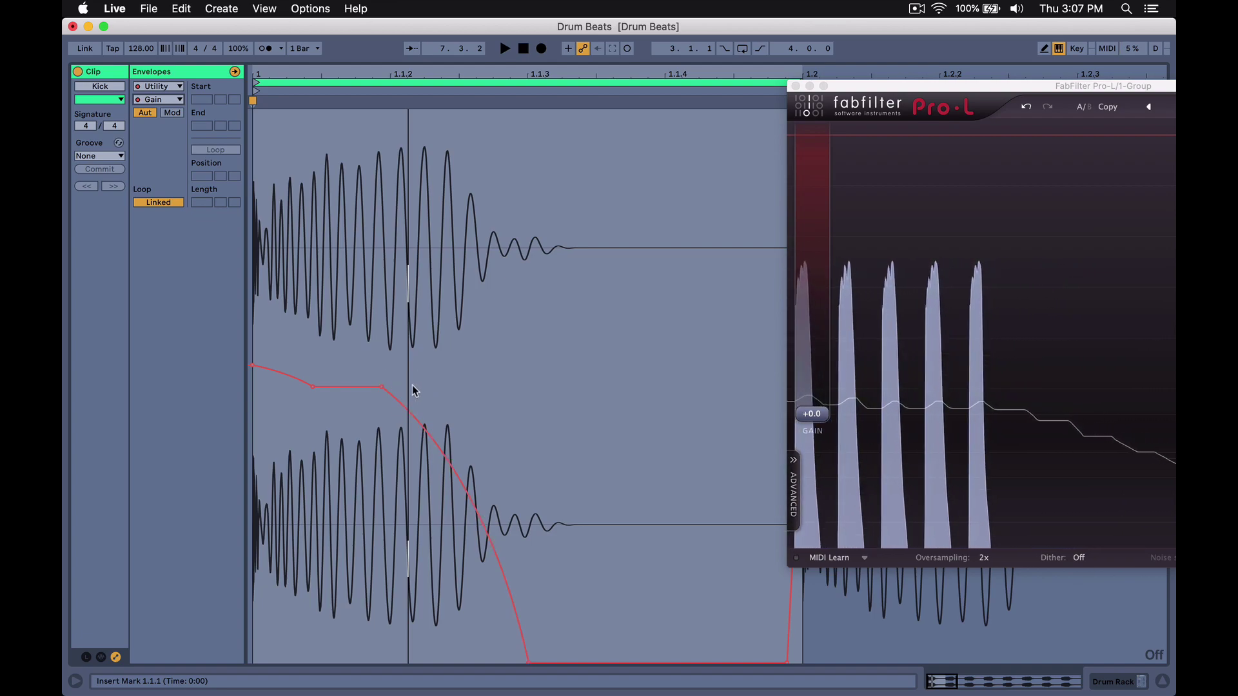
left_click_drag(380, 387, 381, 398)
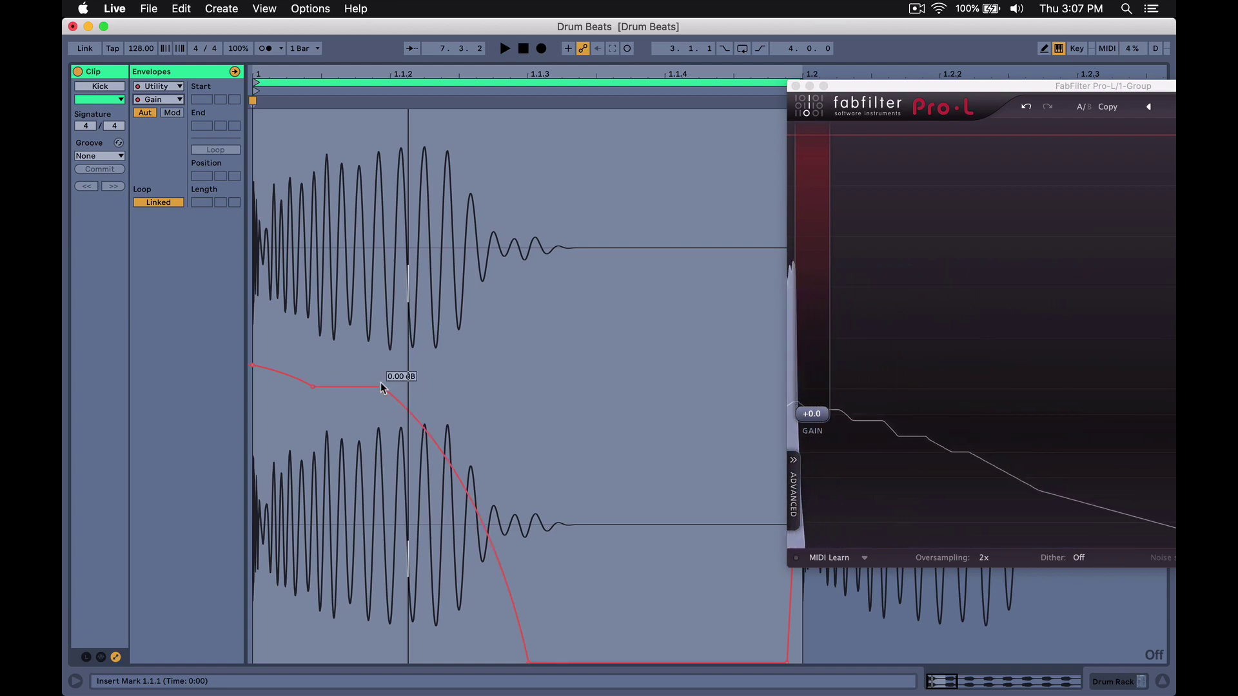
key("space")
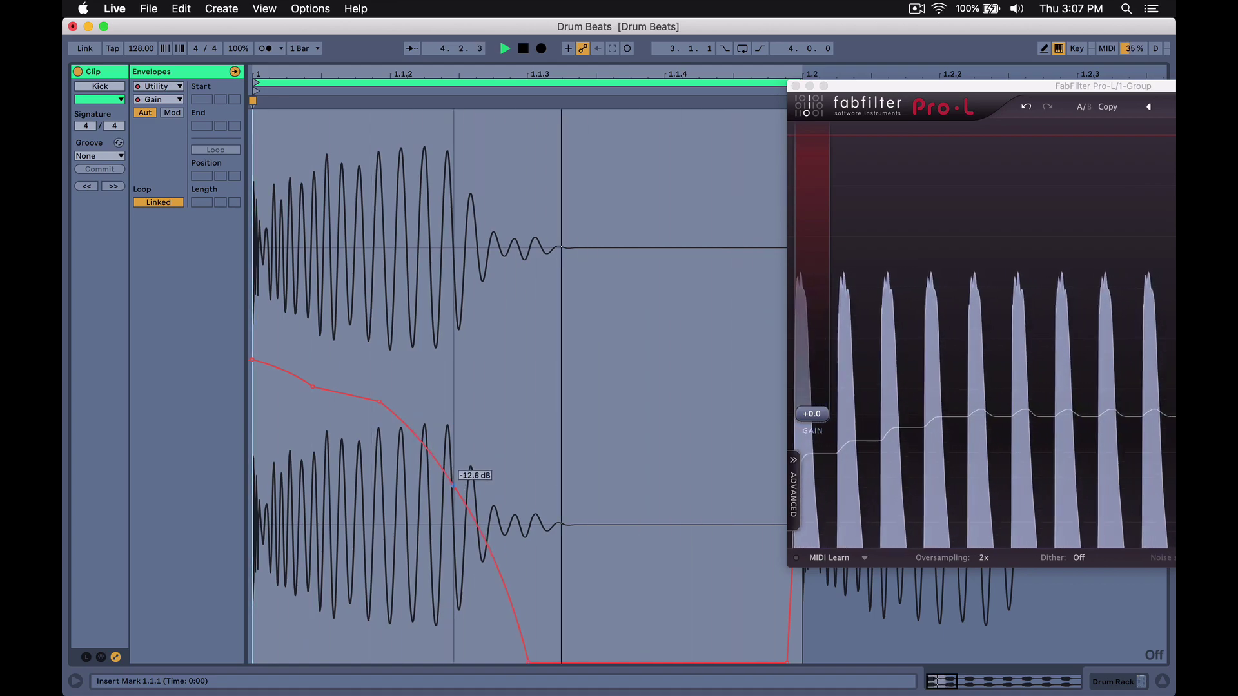
left_click_drag(380, 401, 268, 349)
left_click_drag(890, 87, 930, 90)
left_click_drag(803, 371, 802, 348)
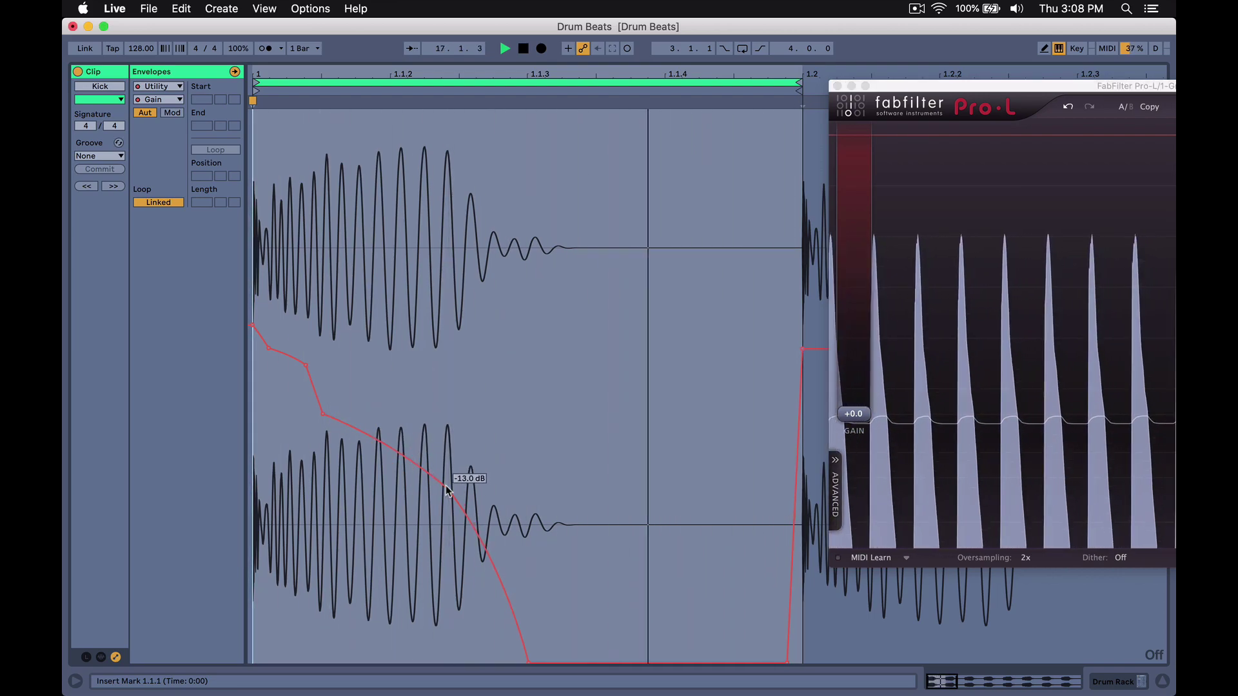
- Move the -inf dB breakpoint slightly before 1.1.3, and shift the middle breakpoint to about -5.07 dB just after 1.1.2
left_click_drag(528, 660, 516, 661)
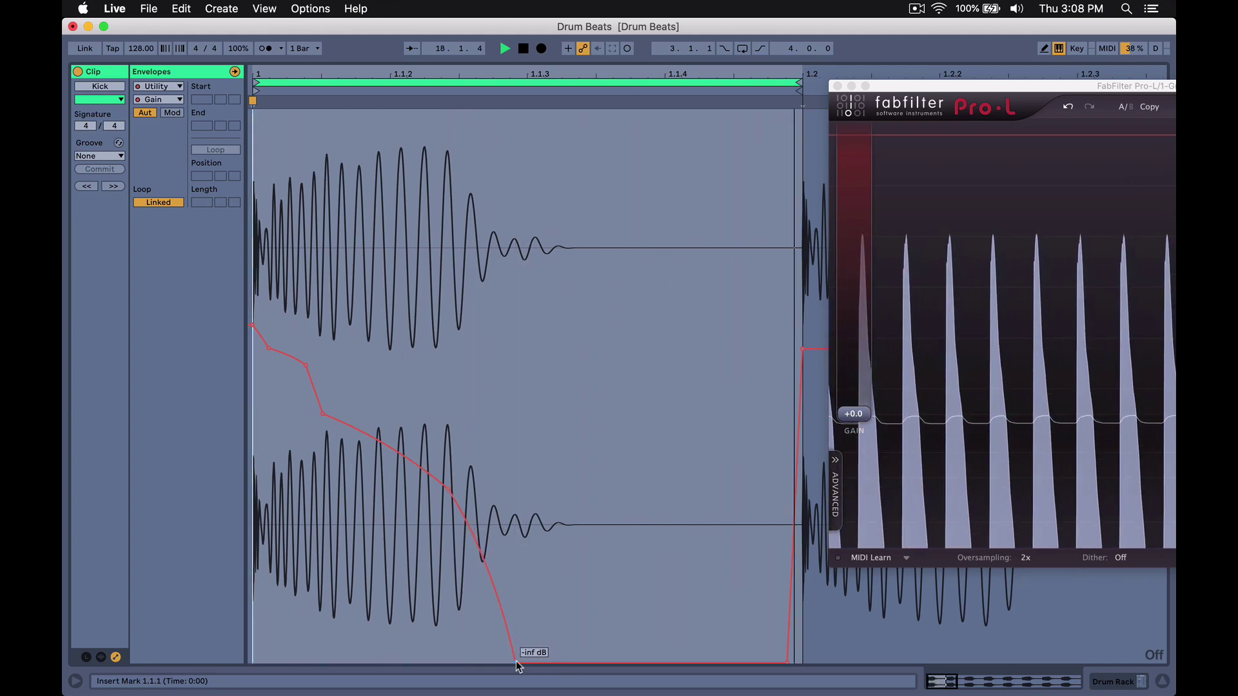
left_click_drag(449, 493, 404, 423)
left_click_drag(323, 414, 336, 410)
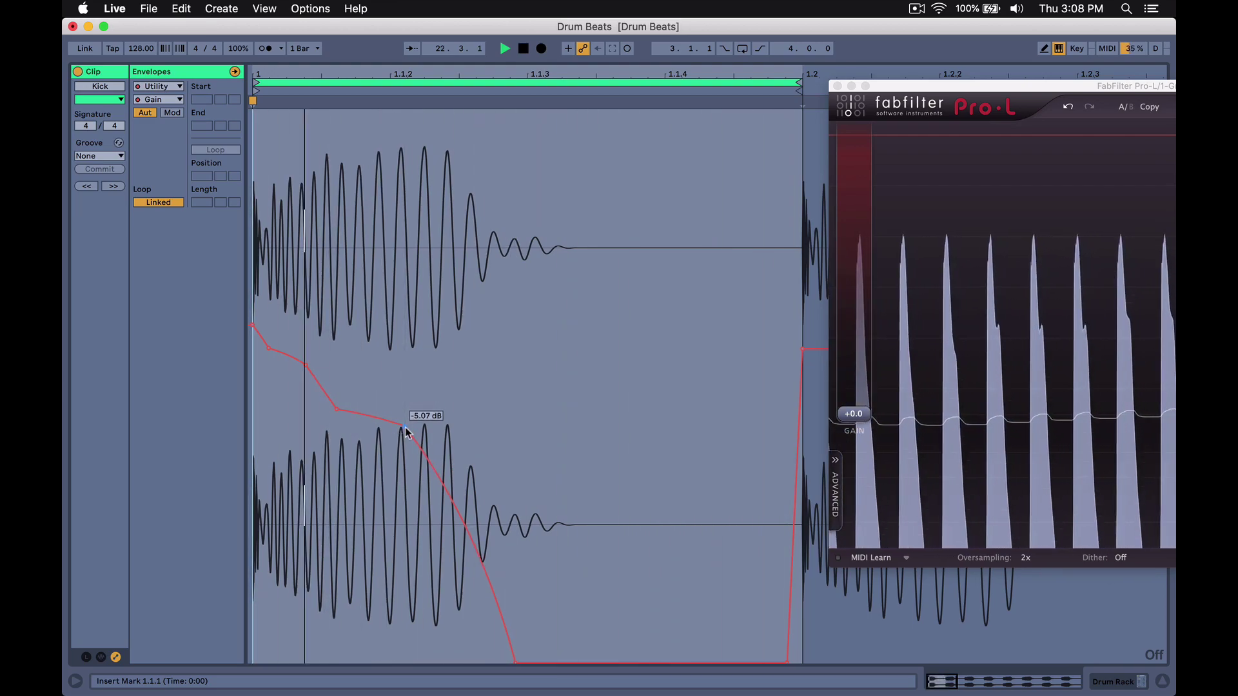
- Bring the full Pro-L display into view, raise its Gain to +9.62 dB, and uncover the kick's envelope again
left_click_drag(922, 85, 580, 133)
mouse_move(506, 464)
left_click_drag(507, 465, 533, 377)
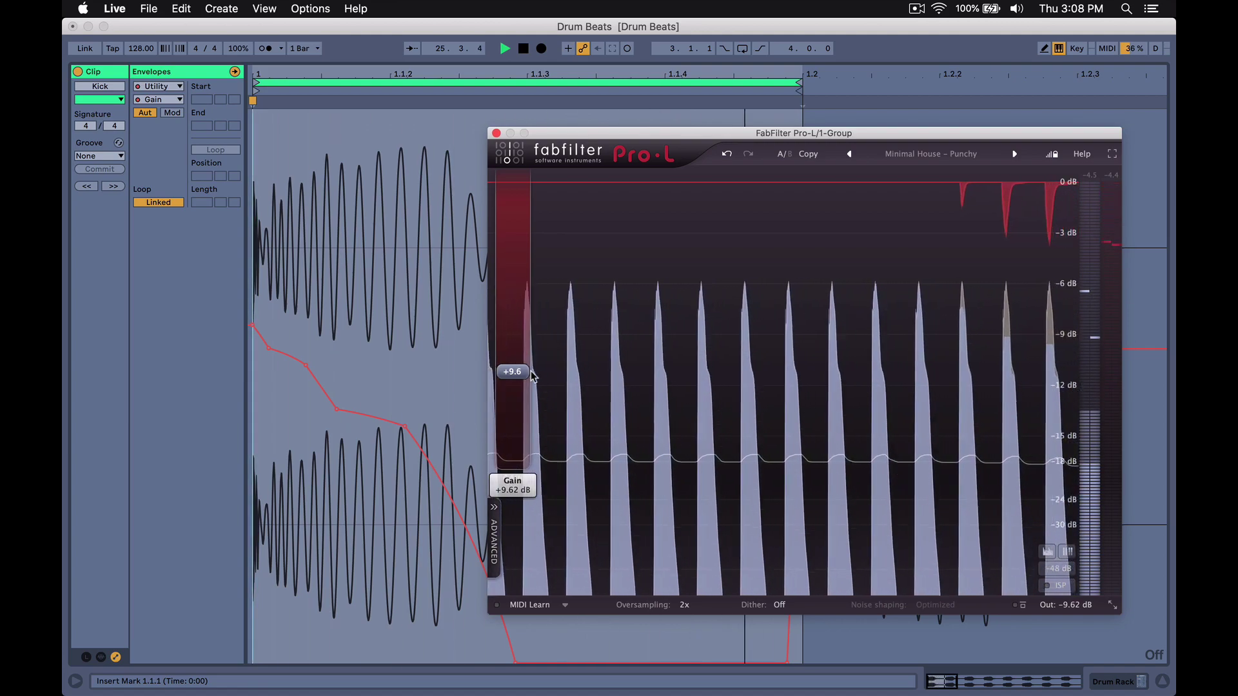
left_click_drag(614, 134, 768, 104)
- Reshape the Utility Gain envelope with lower levels before 1.1.2 and a tail that falls gradually to -inf dB just after 1.1.3
mouse_move(403, 426)
left_click_drag(402, 428, 408, 650)
left_click_drag(305, 365, 292, 375)
left_click_drag(337, 409, 342, 444)
left_click_drag(410, 649, 537, 662)
left_click_drag(489, 615, 519, 592)
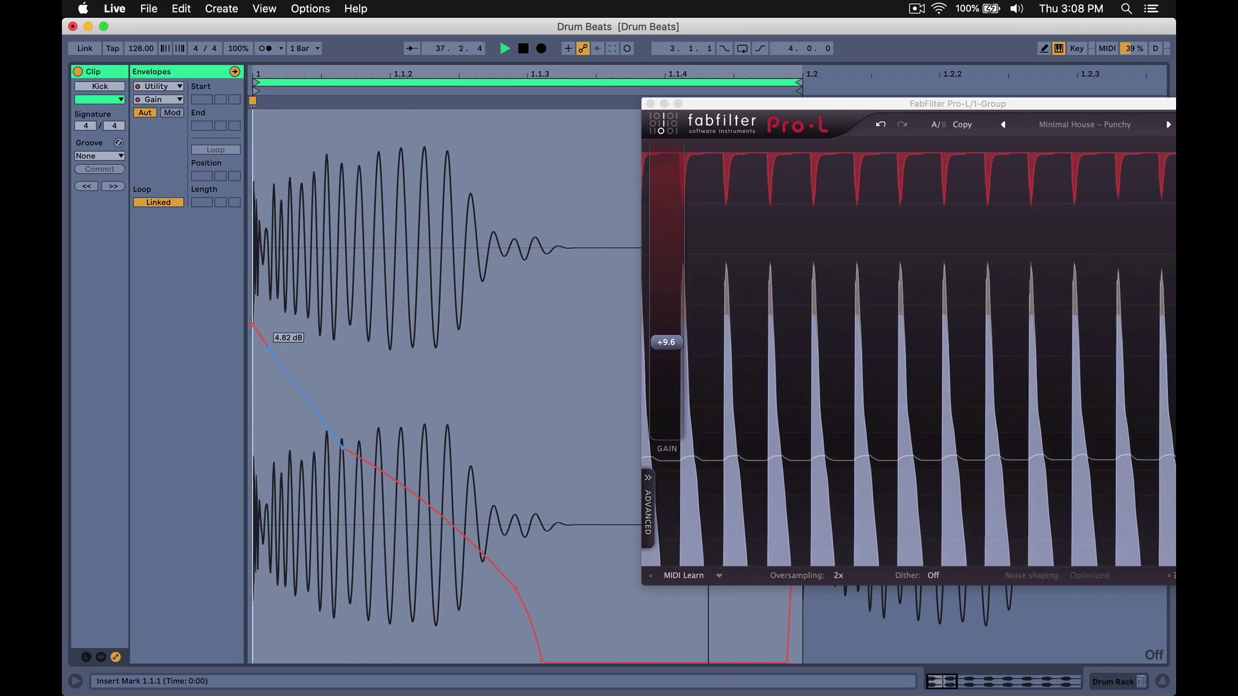
- Place a breakpoint at about -0.88 dB shortly after the kick's start, and bend the following segment into a fuller downward curve
left_click_drag(271, 353, 308, 402)
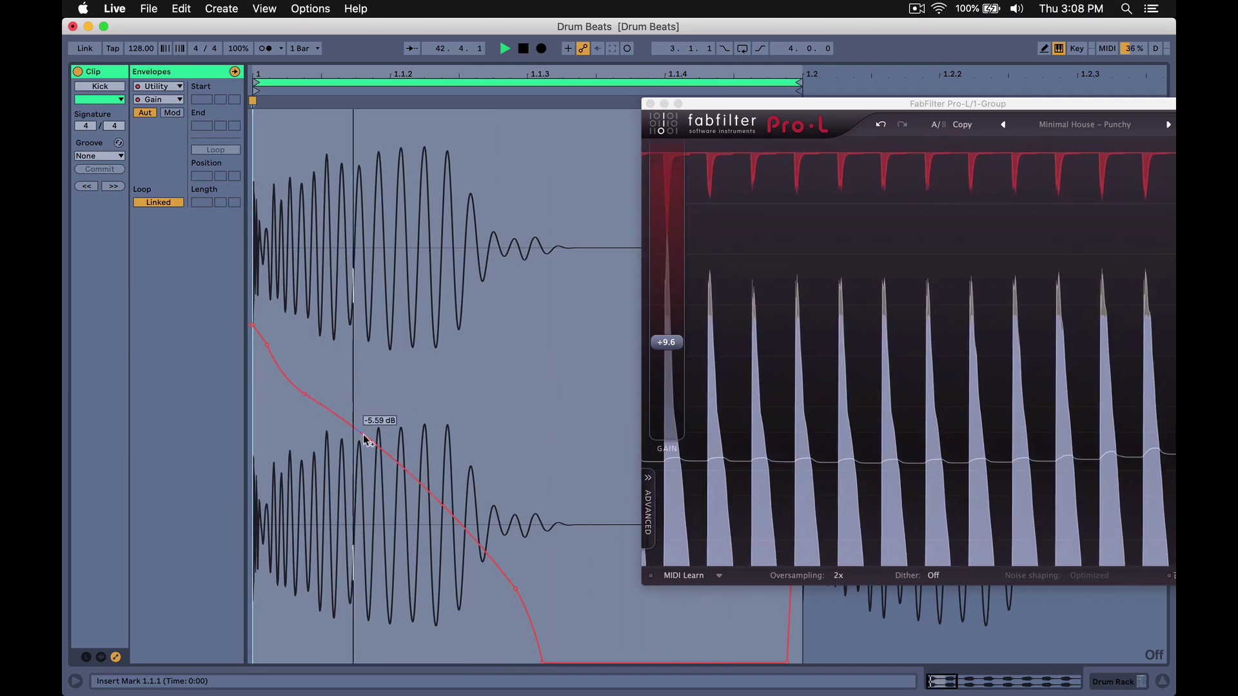
left_click_drag(410, 490, 409, 432)
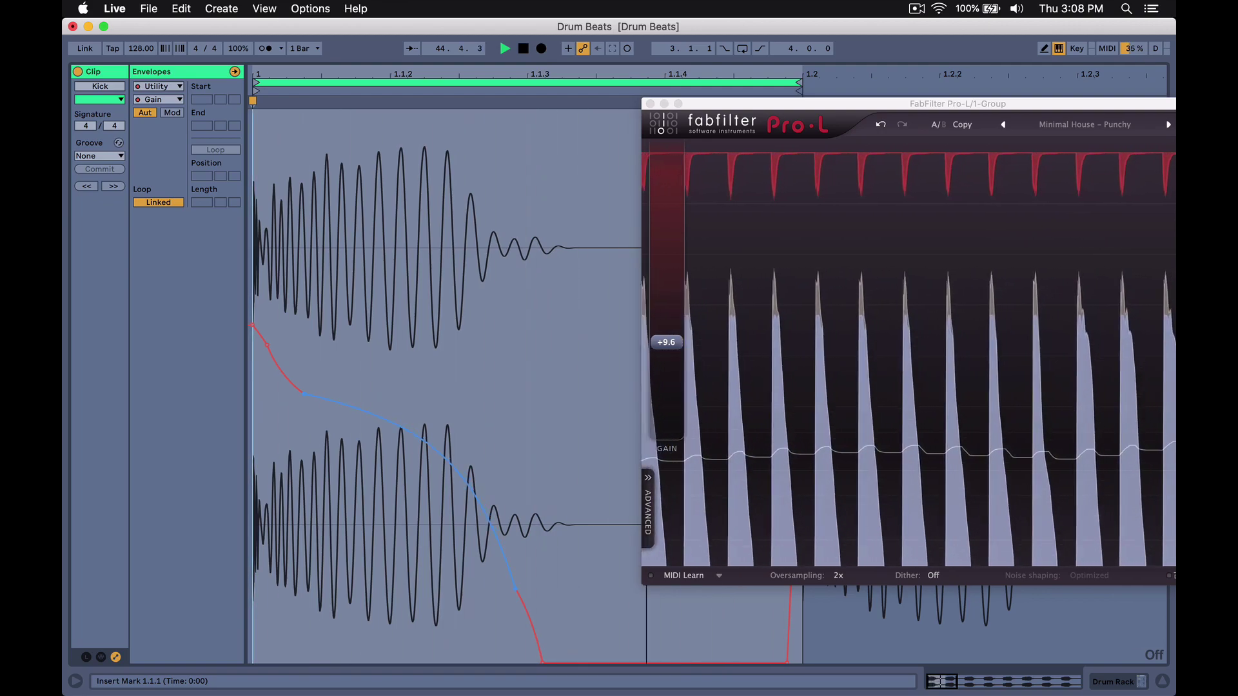
left_click_drag(401, 428, 401, 438)
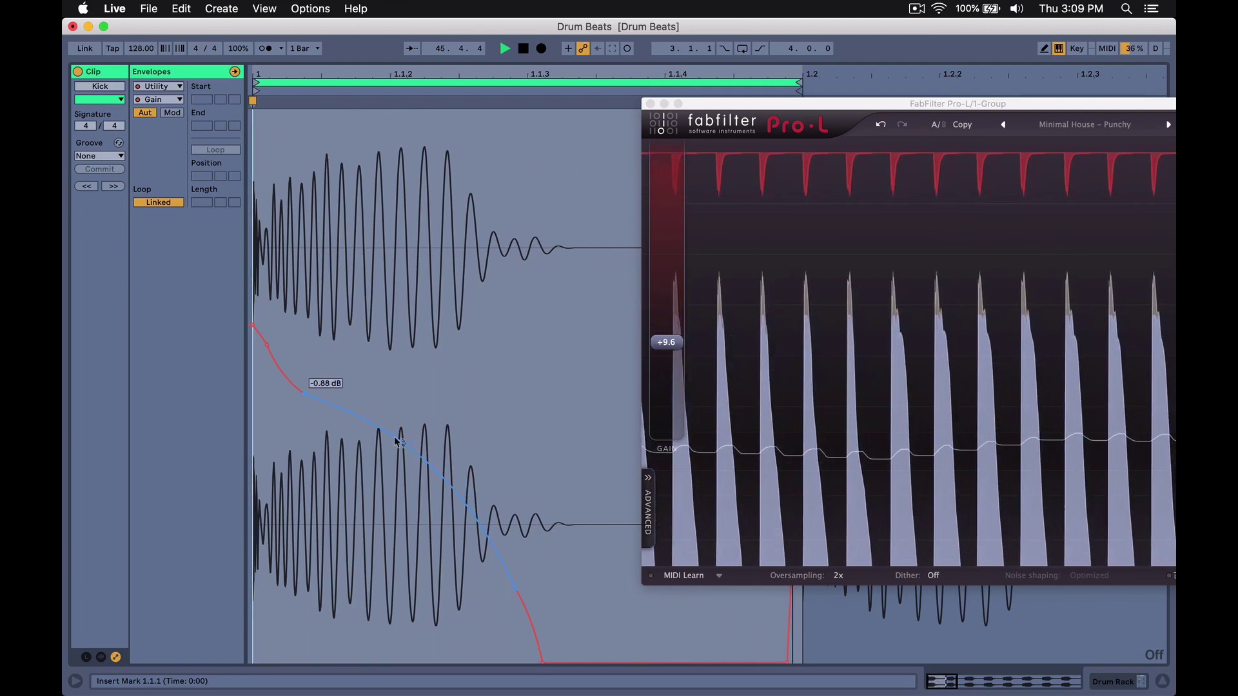
left_click(753, 110)
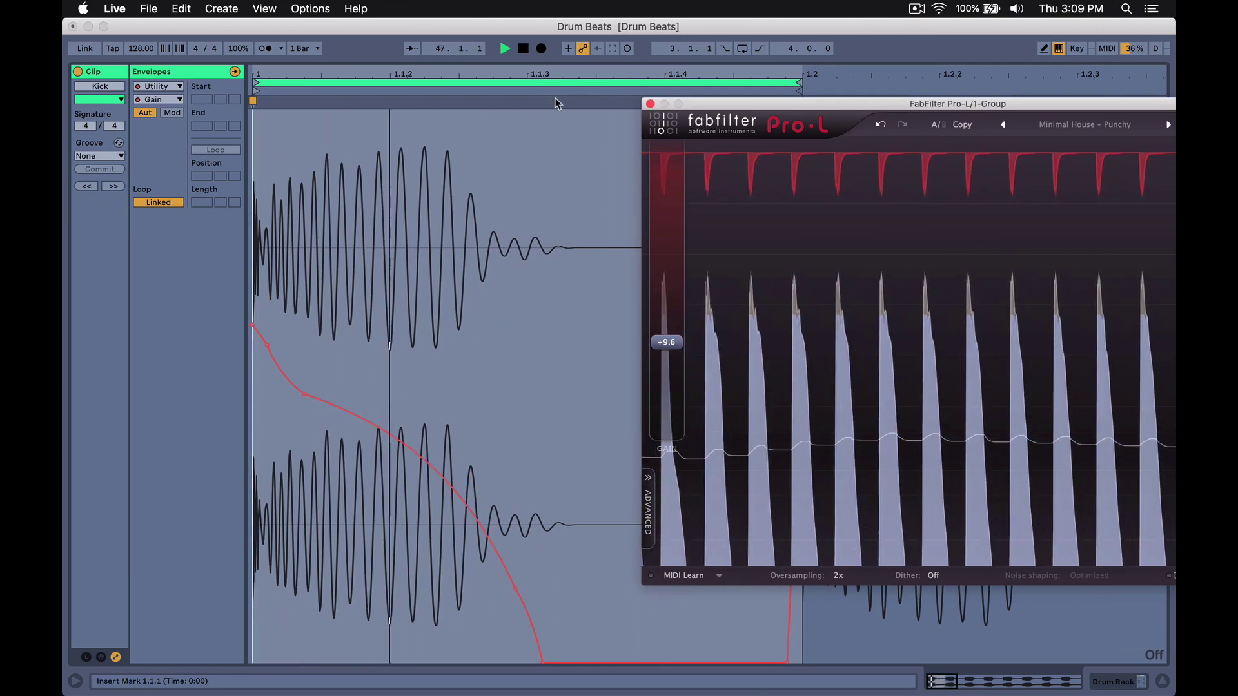
- Replay the kick with the full Pro-L display in view, and reset the Pro-L Gain to 0.00 dB
left_click_drag(683, 104, 460, 108)
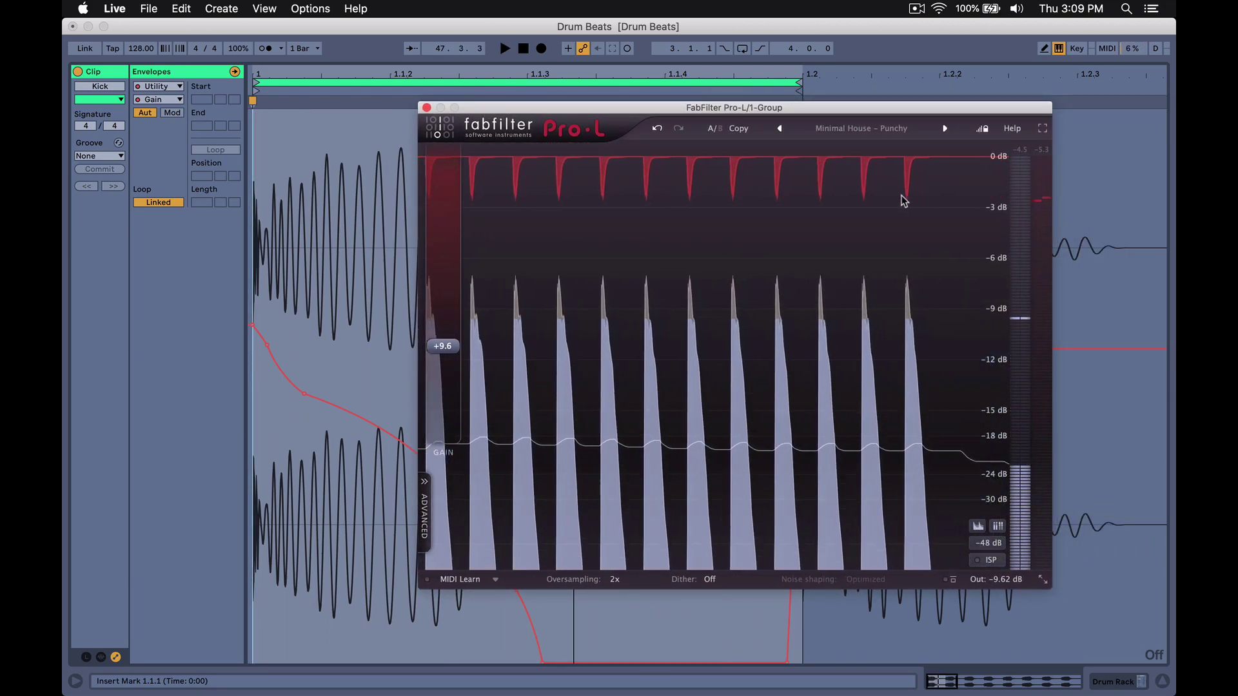
key("space")
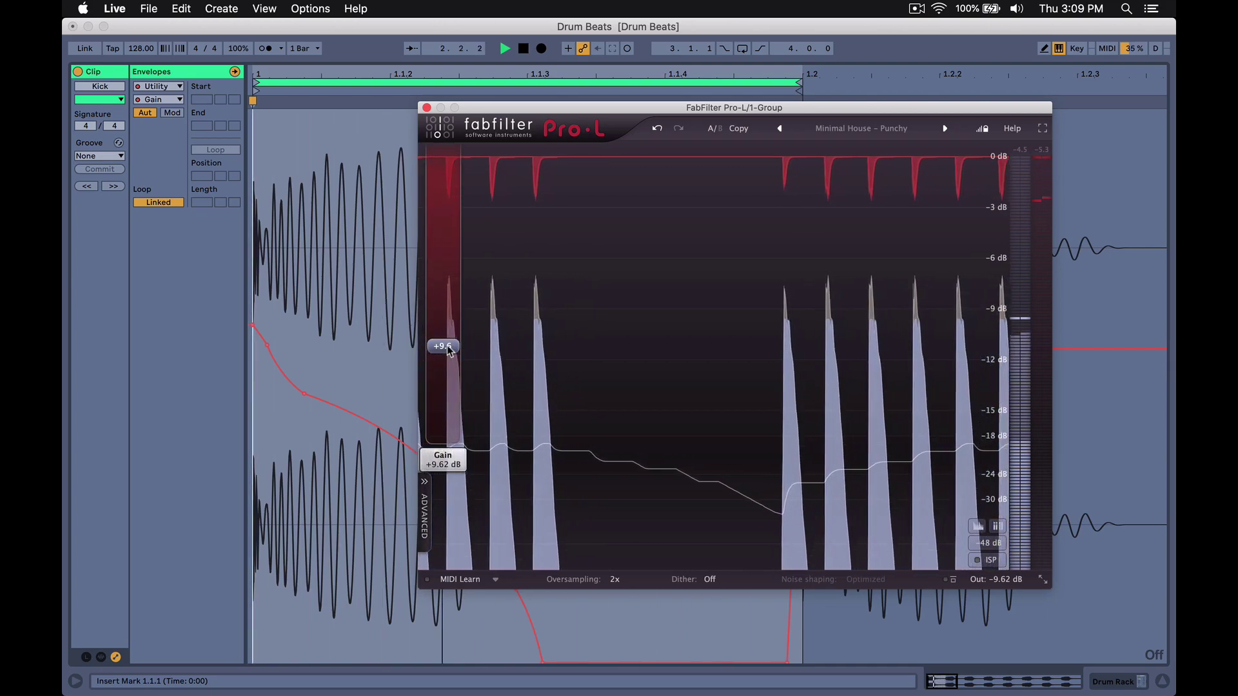
left_click_drag(452, 348, 443, 450)
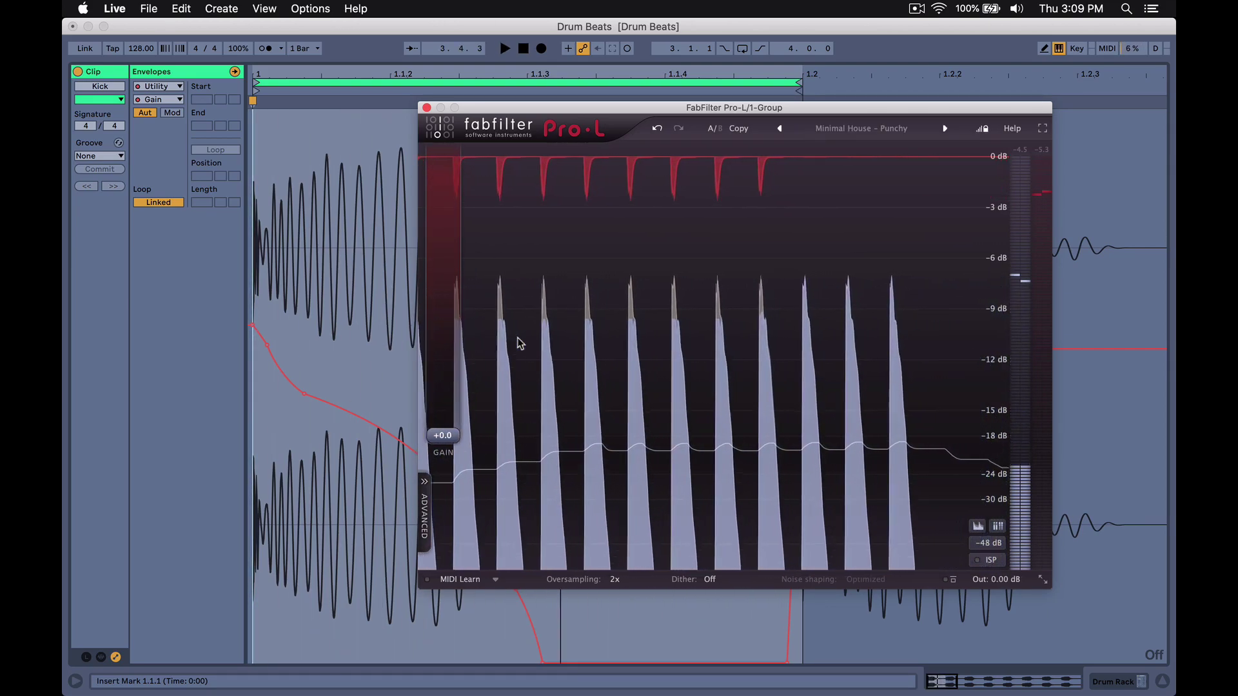
- Return to Session View, hide the browser, and play the kick with the 3 Riemann Kolle track reactivated
key("Tab")
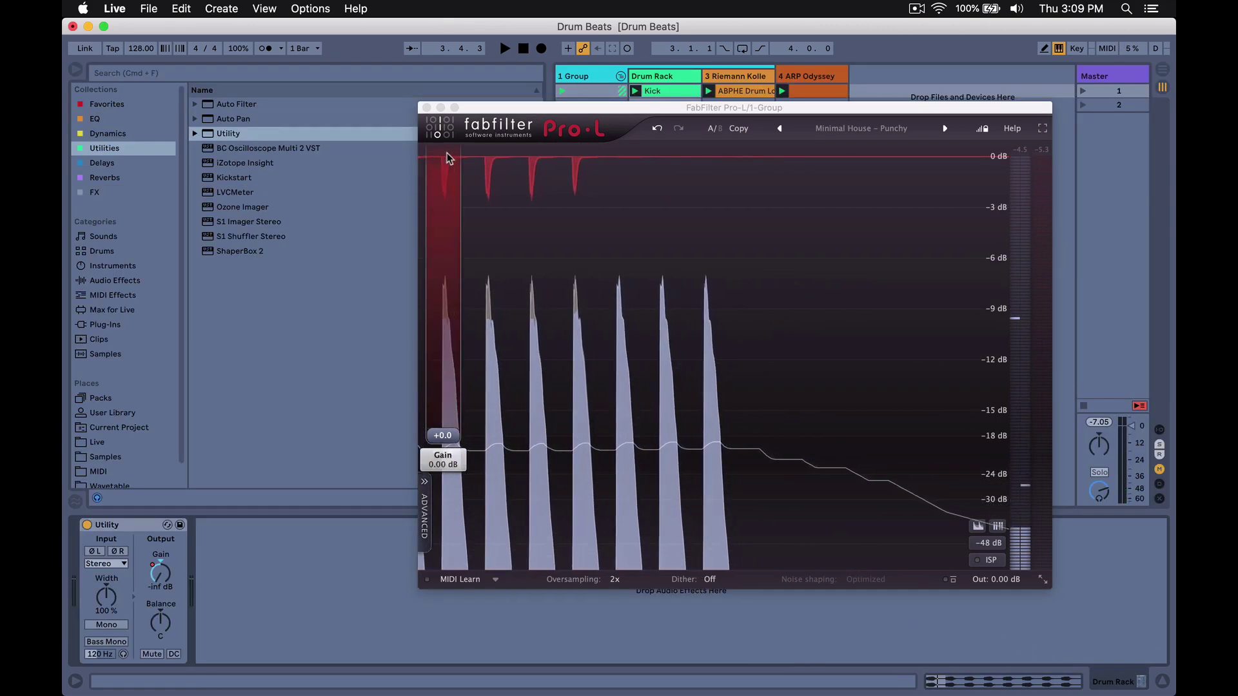
left_click(75, 69)
key("space")
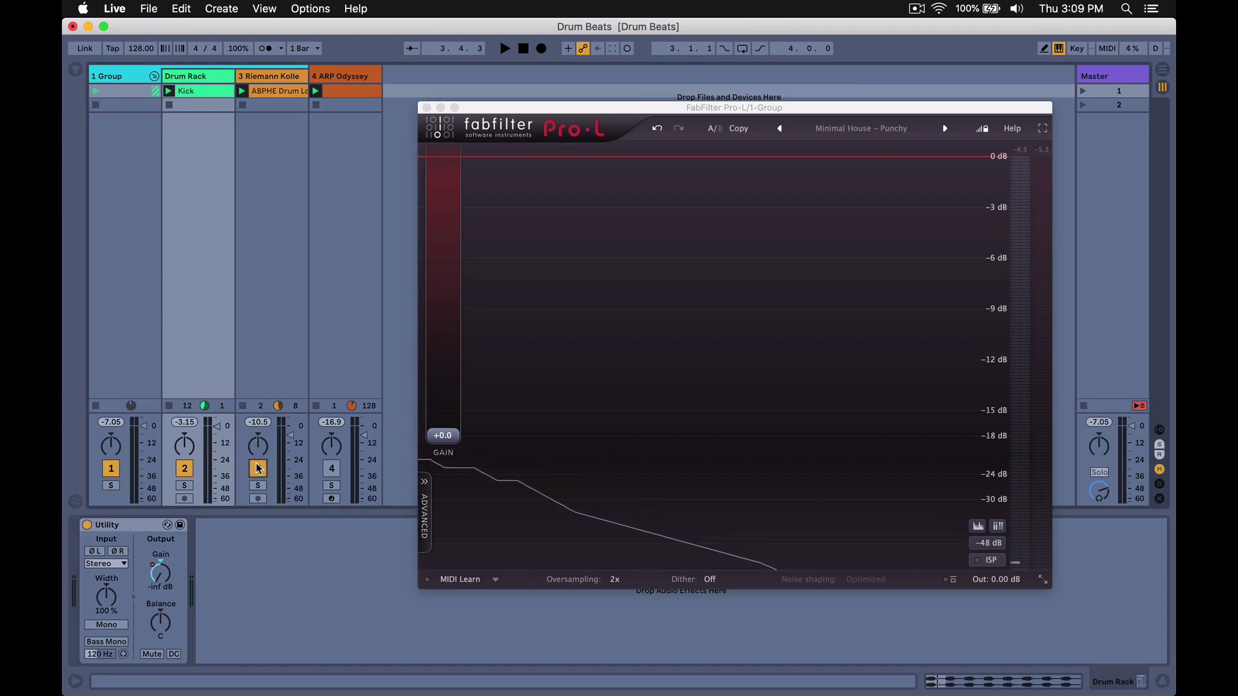
left_click_drag(510, 107, 569, 93)
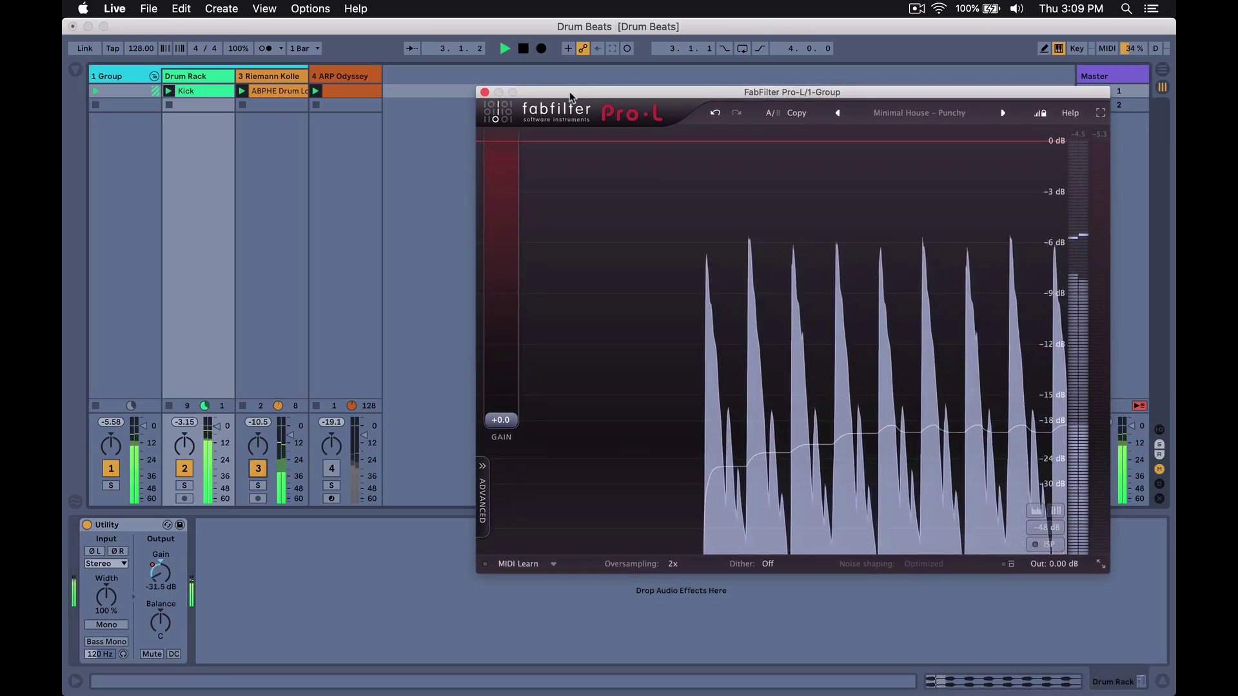
- Compare the kick and drum loop with Utility bypassed and re-enabled on the Drum Rack track, and stop playback
left_click(86, 525)
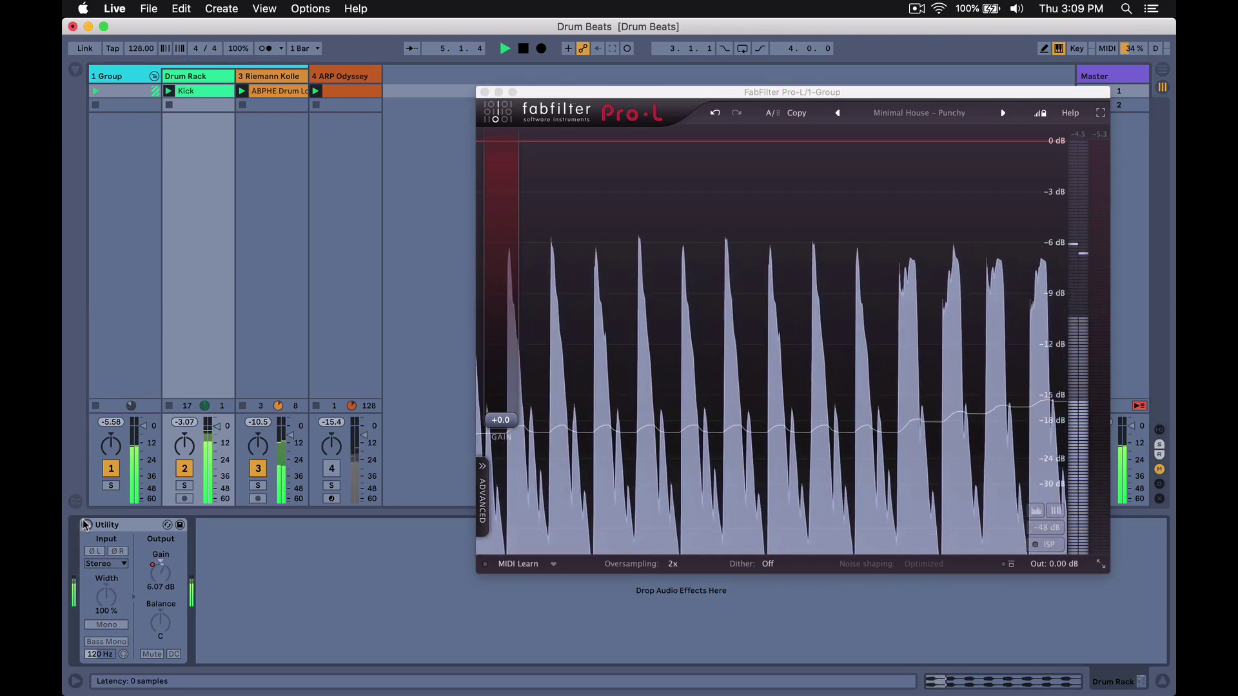
left_click(85, 525)
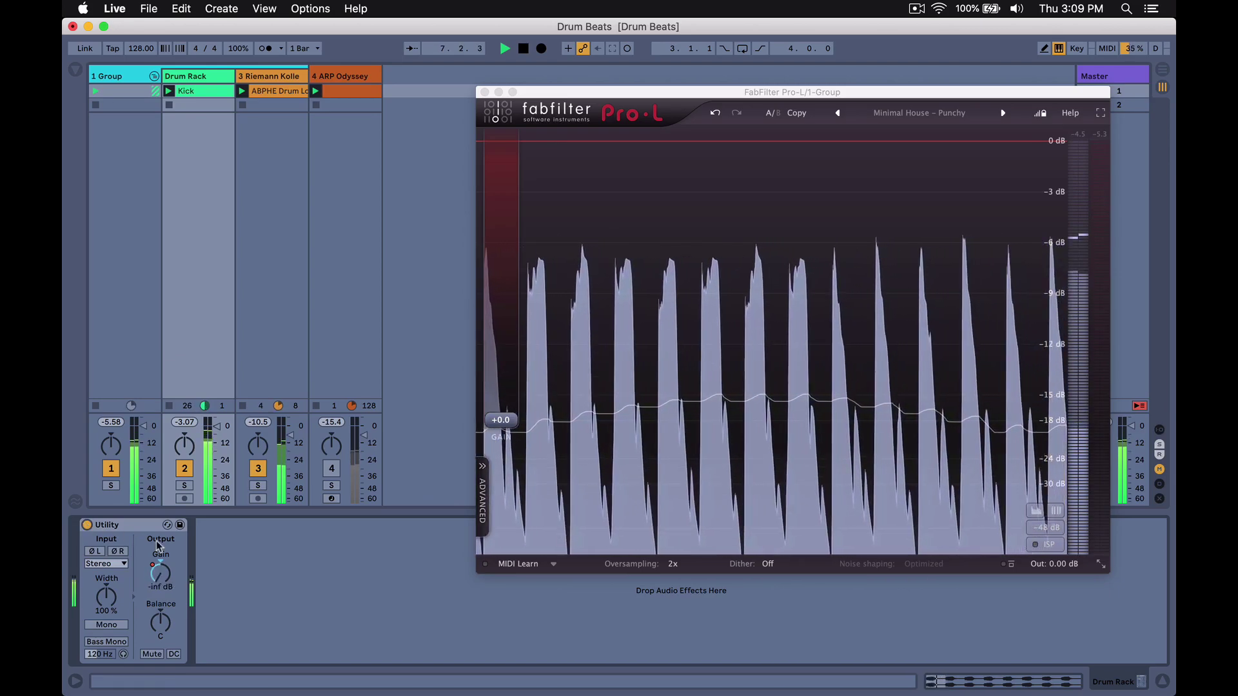
key("space")
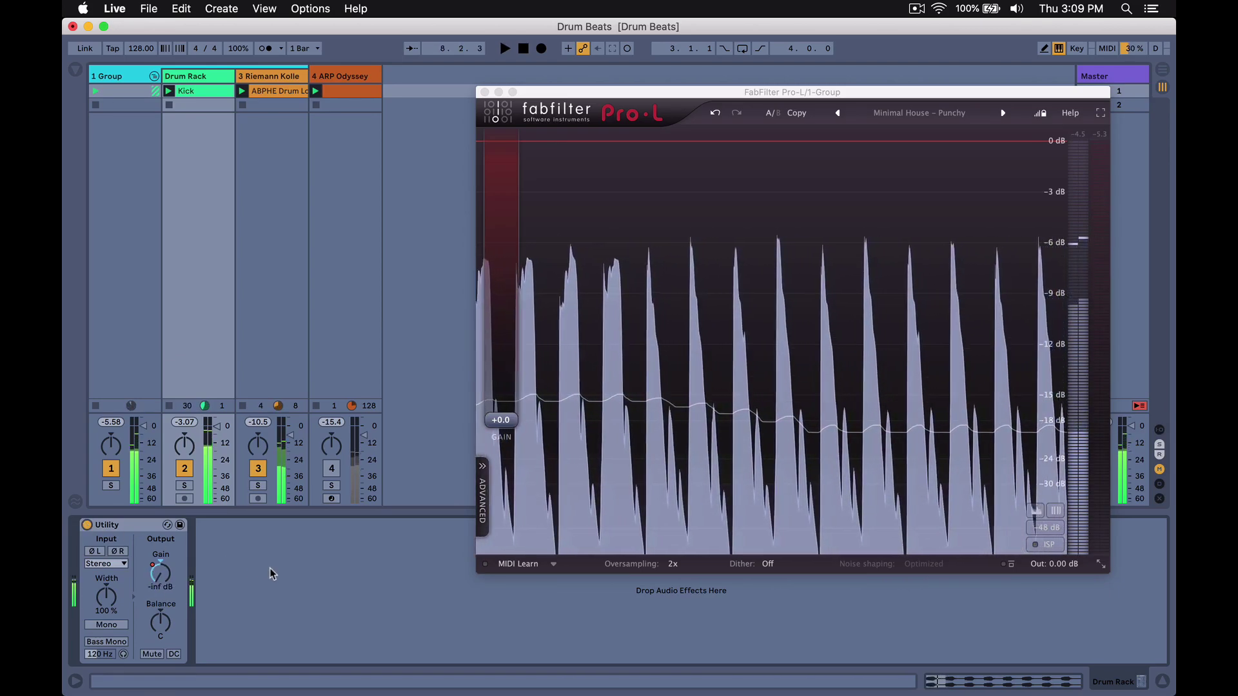
- Redisplay the Kick clip's Utility Gain envelope, extend its -inf dB point past 1.1.3, and remove the tail breakpoint for one smooth falling curve
left_click(200, 91)
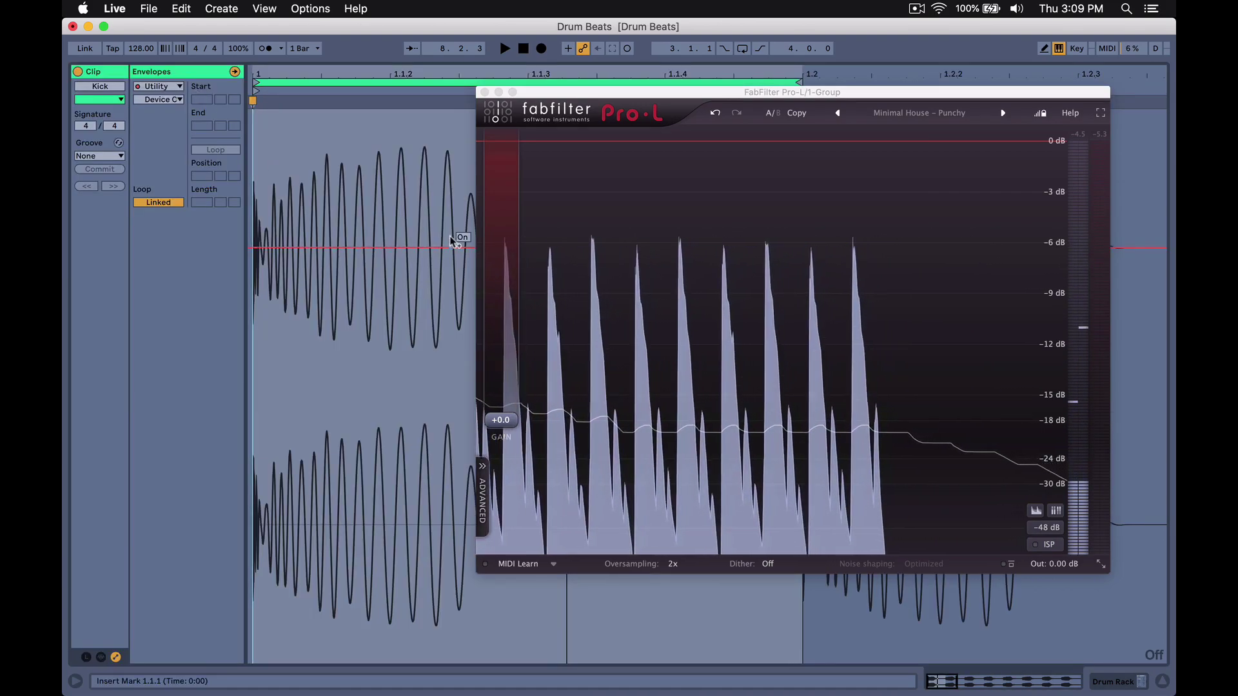
left_click(160, 99)
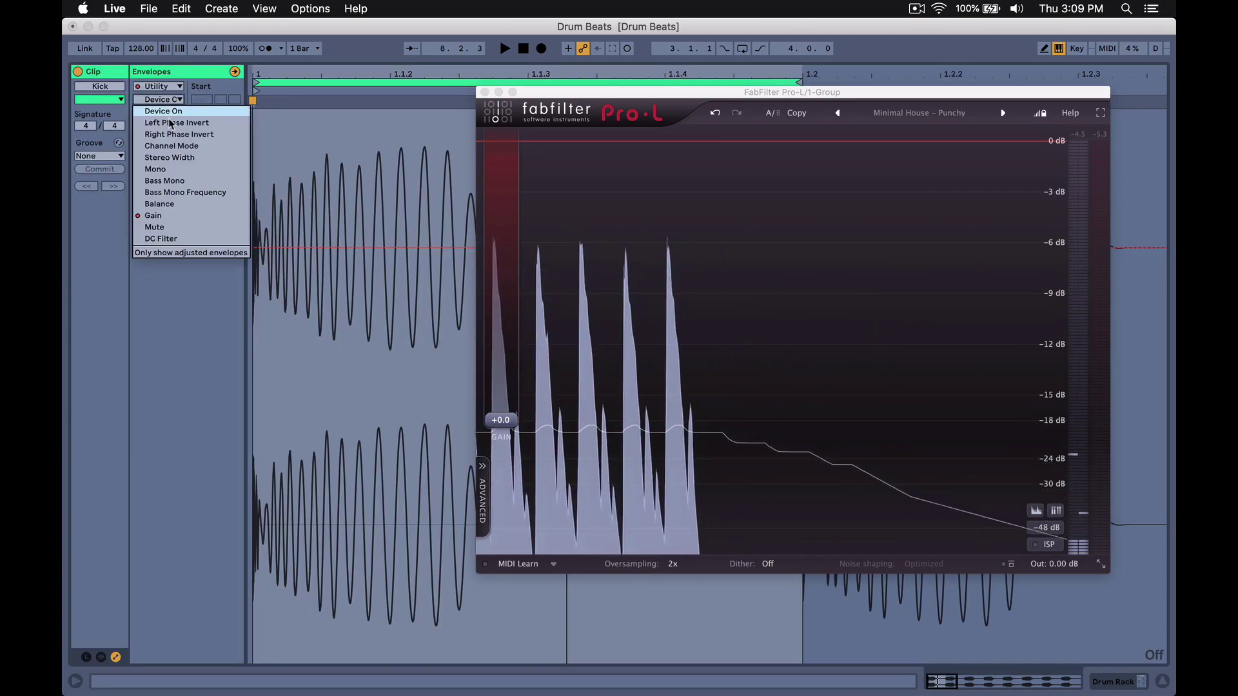
left_click(170, 217)
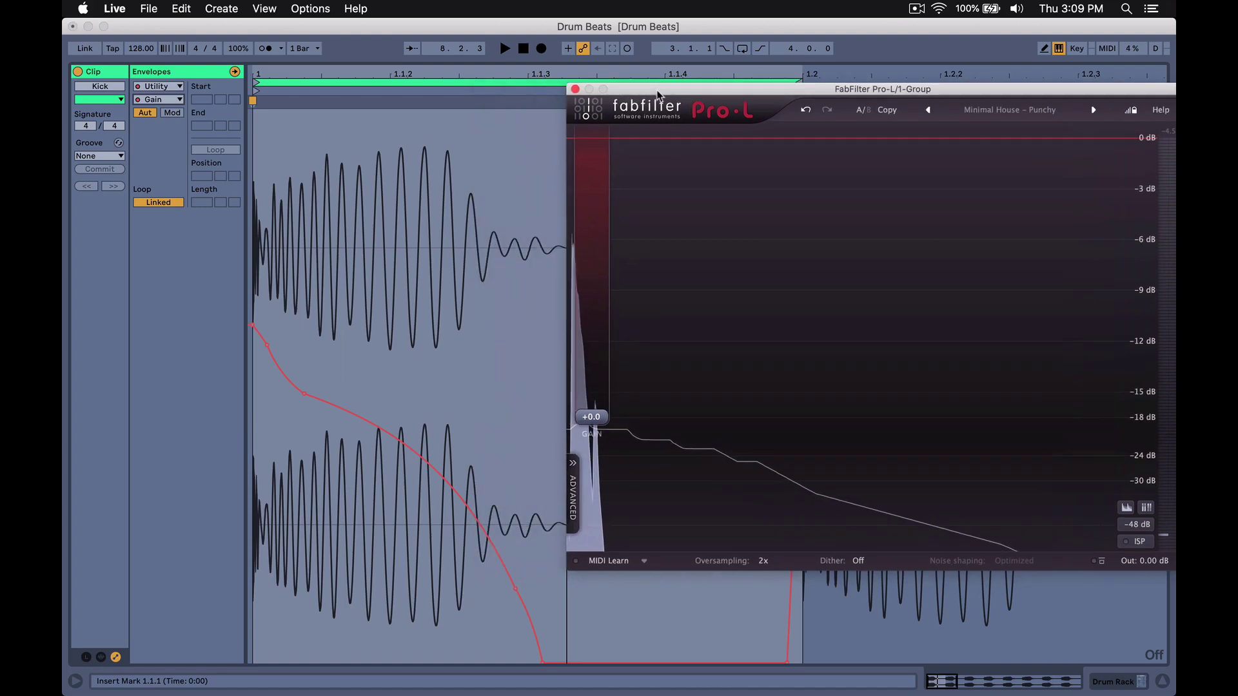
left_click_drag(540, 664, 555, 663)
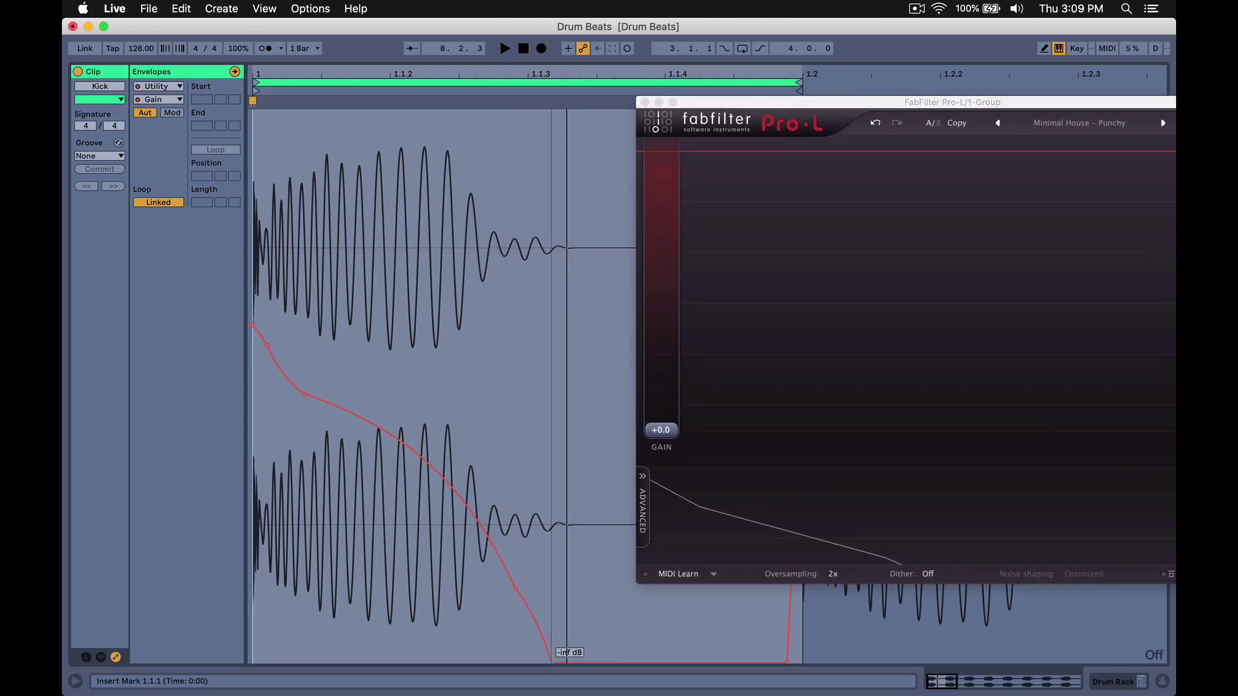
left_click(515, 585)
left_click(476, 557)
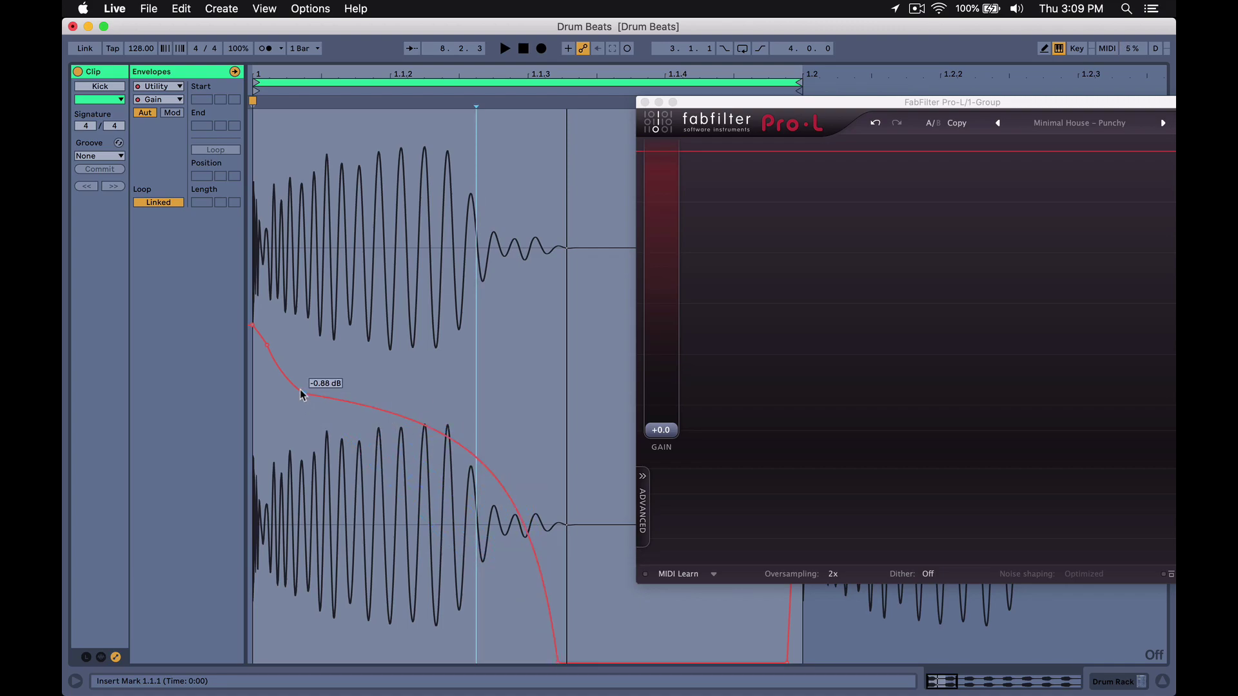
- Play the reshaped kick with the drum loop, return to Session View, and select the 3 Riemann Kolle track
key("space")
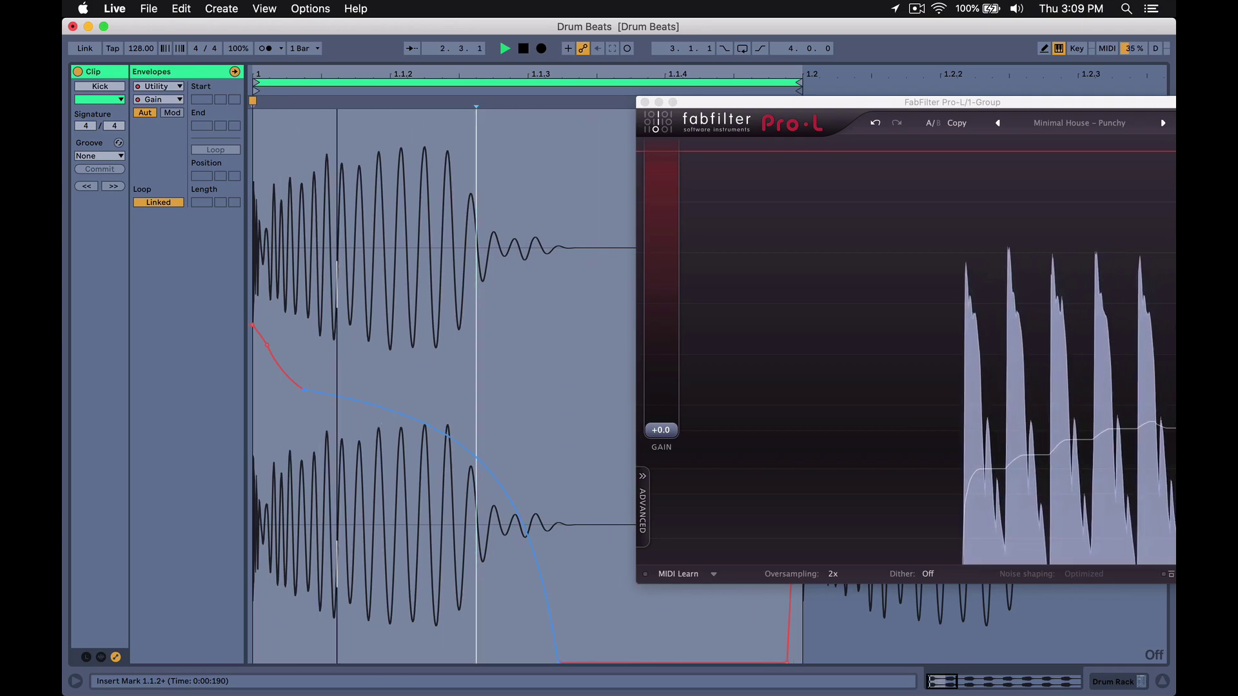
key("Tab")
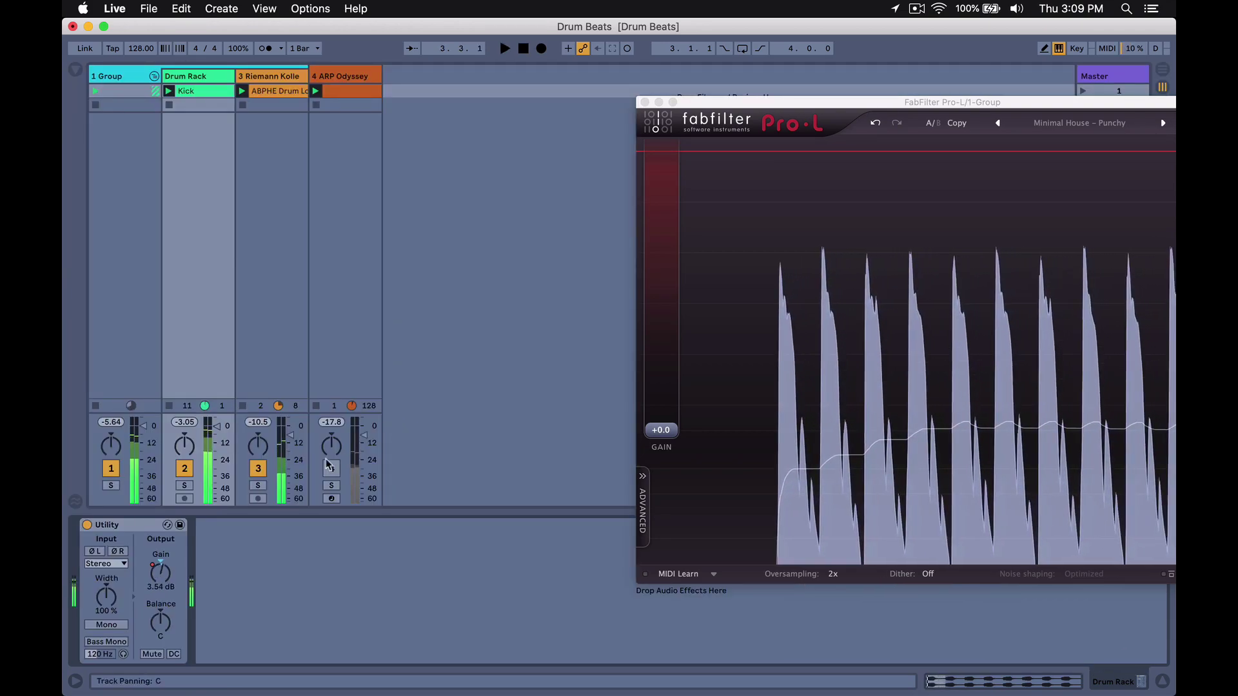
left_click(291, 129)
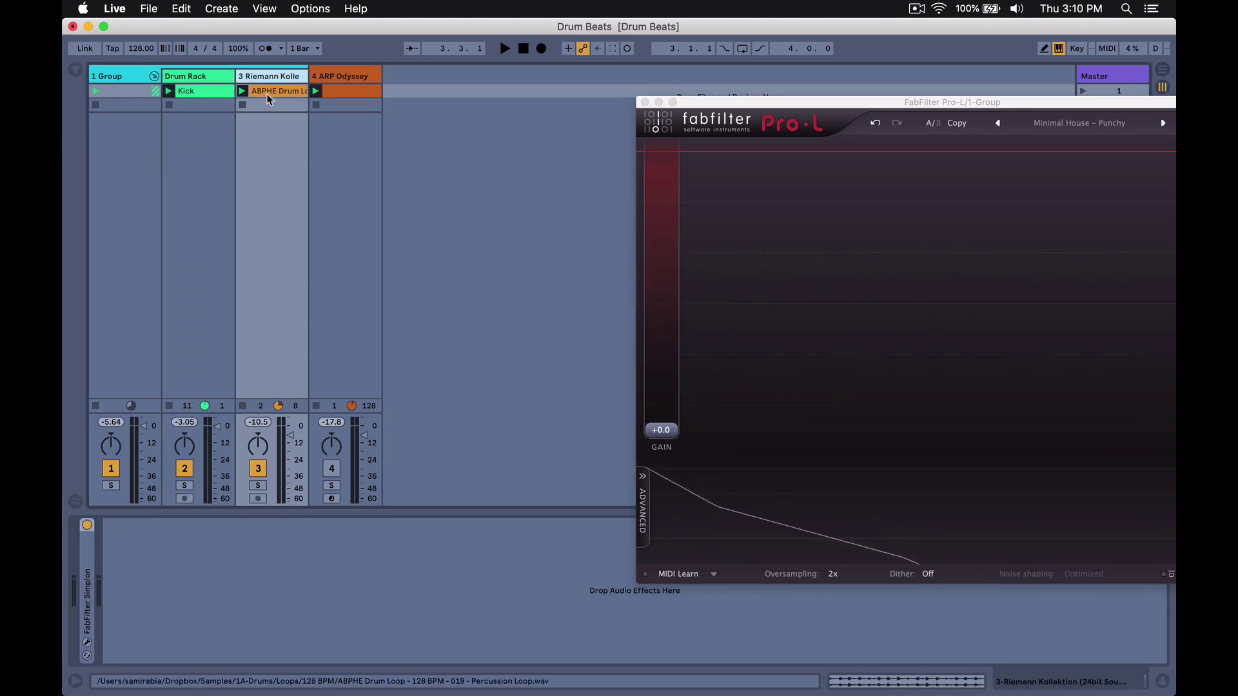
- Add Utility from the Utilities collection to the 3 Riemann Kolle track and hide the browser
key("super+alt+b")
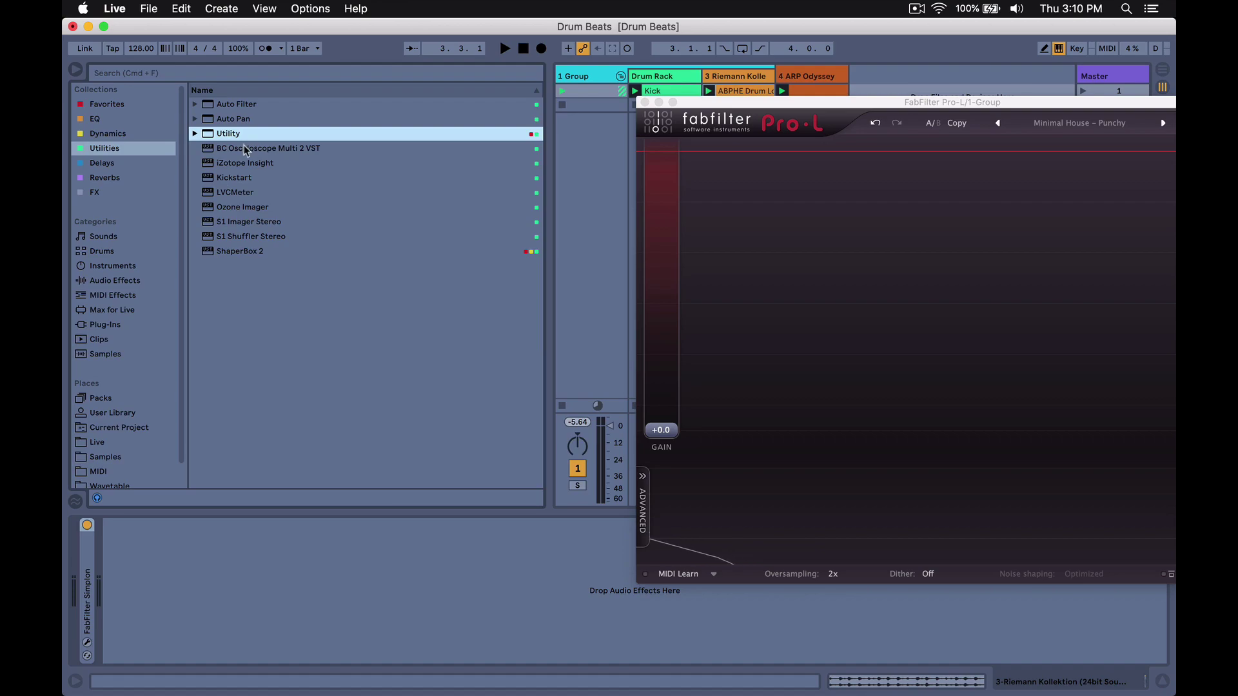
left_click_drag(740, 78, 739, 79)
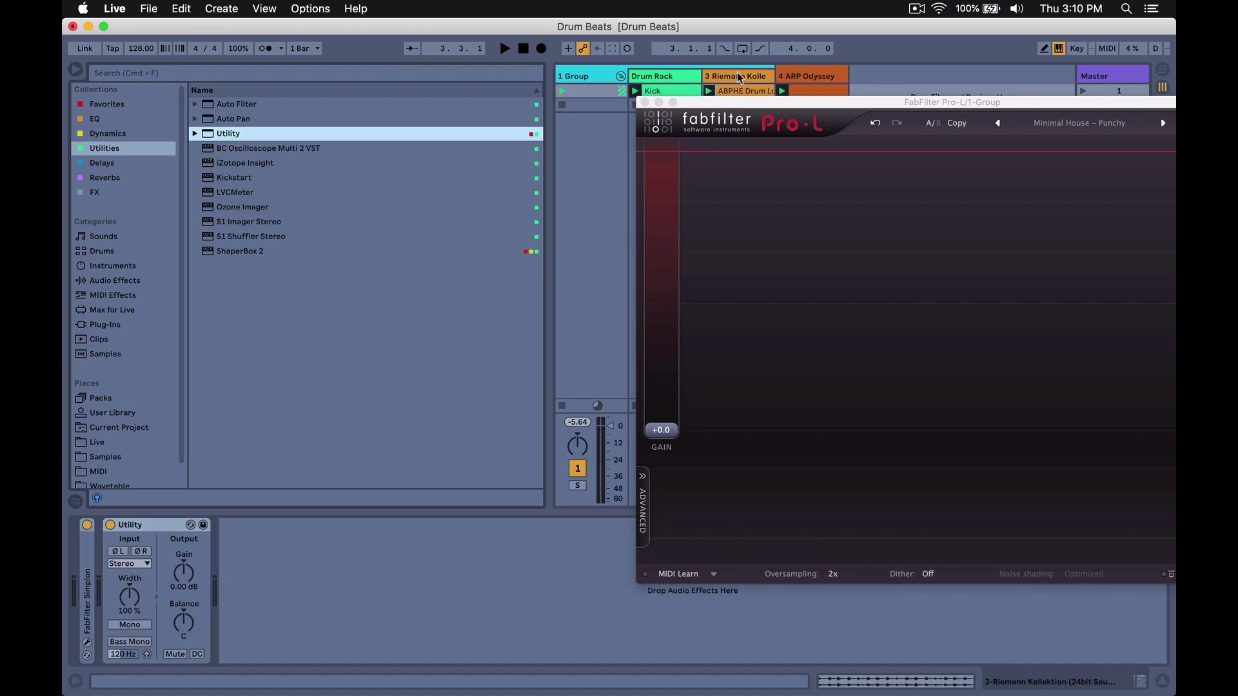
left_click(76, 69)
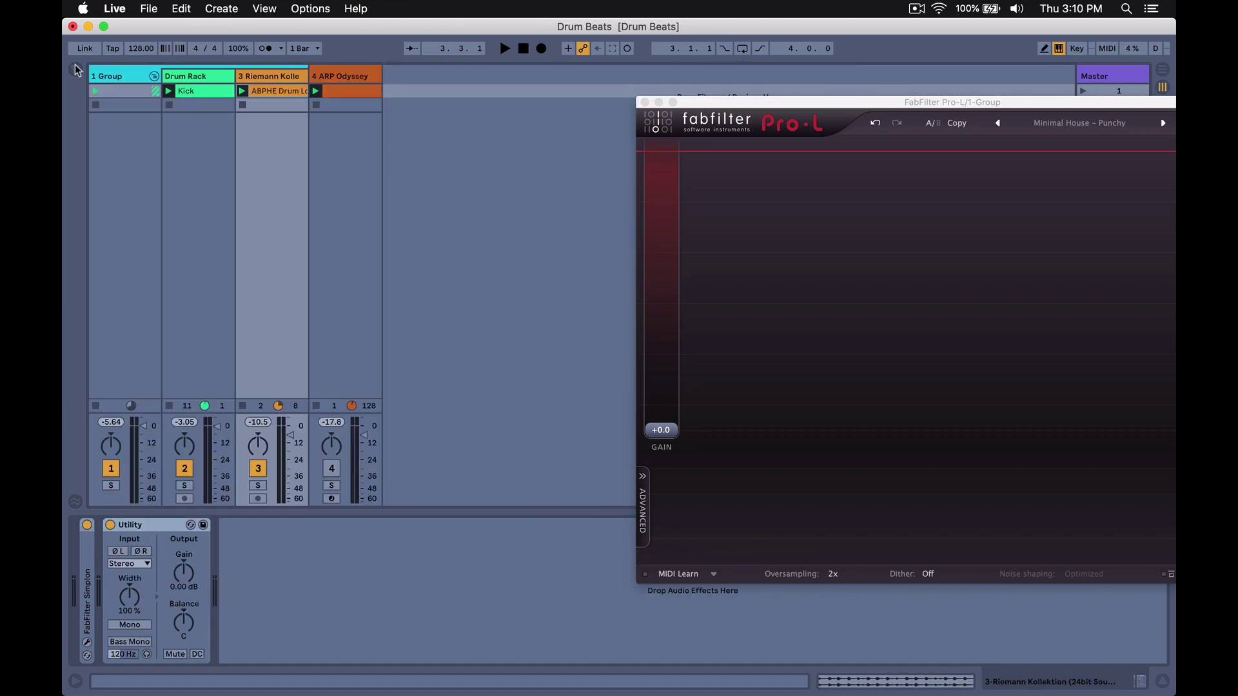
- Display the Utility Gain envelope of the ABPHE Drum Loop clip and close the Pro-L window
left_click(274, 90)
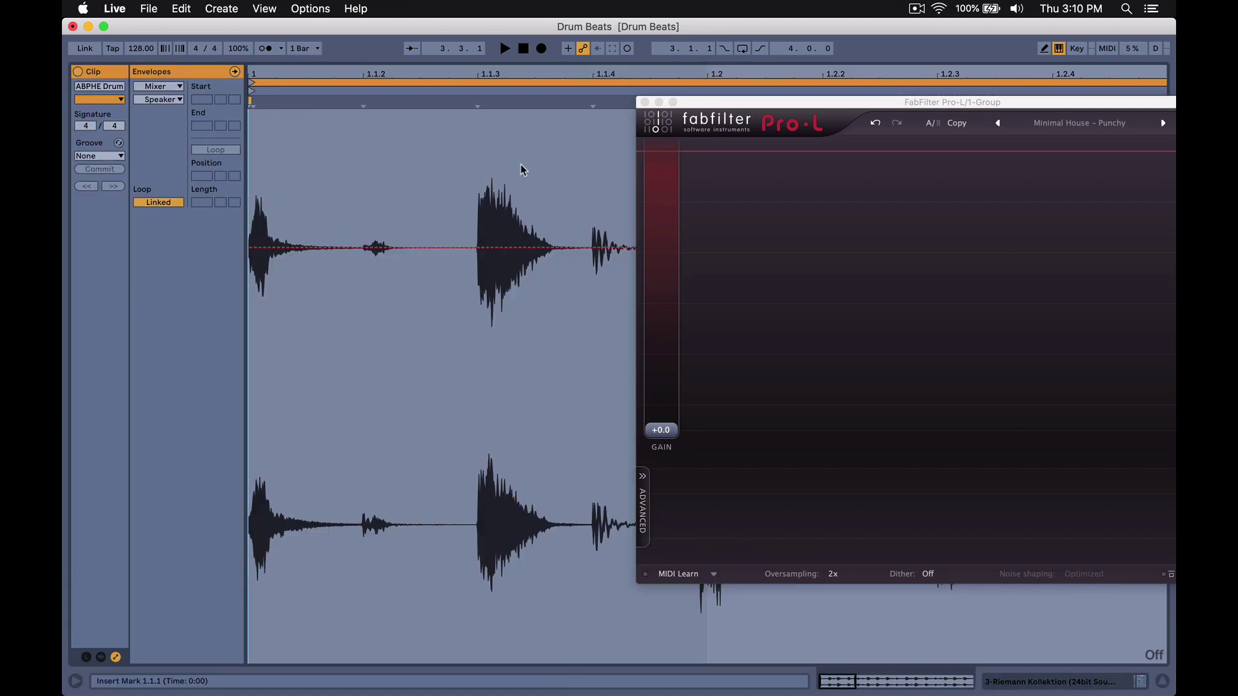
left_click(166, 91)
left_click(166, 126)
left_click(159, 100)
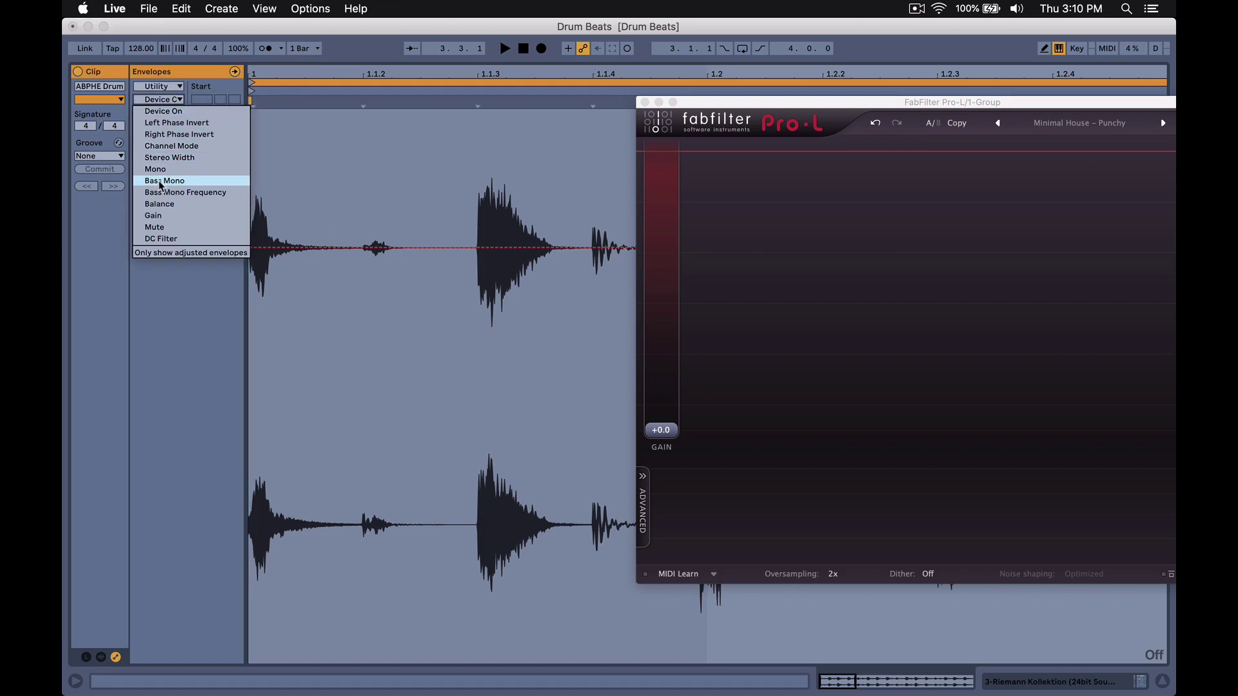
left_click(155, 215)
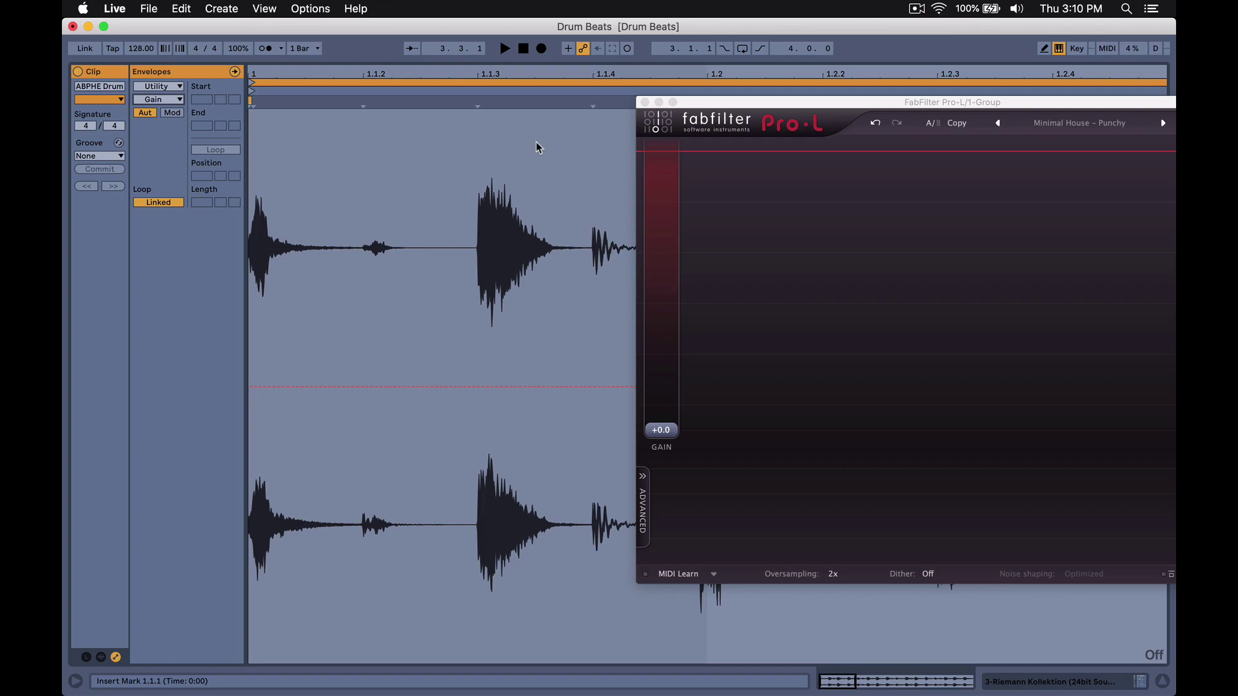
left_click(643, 101)
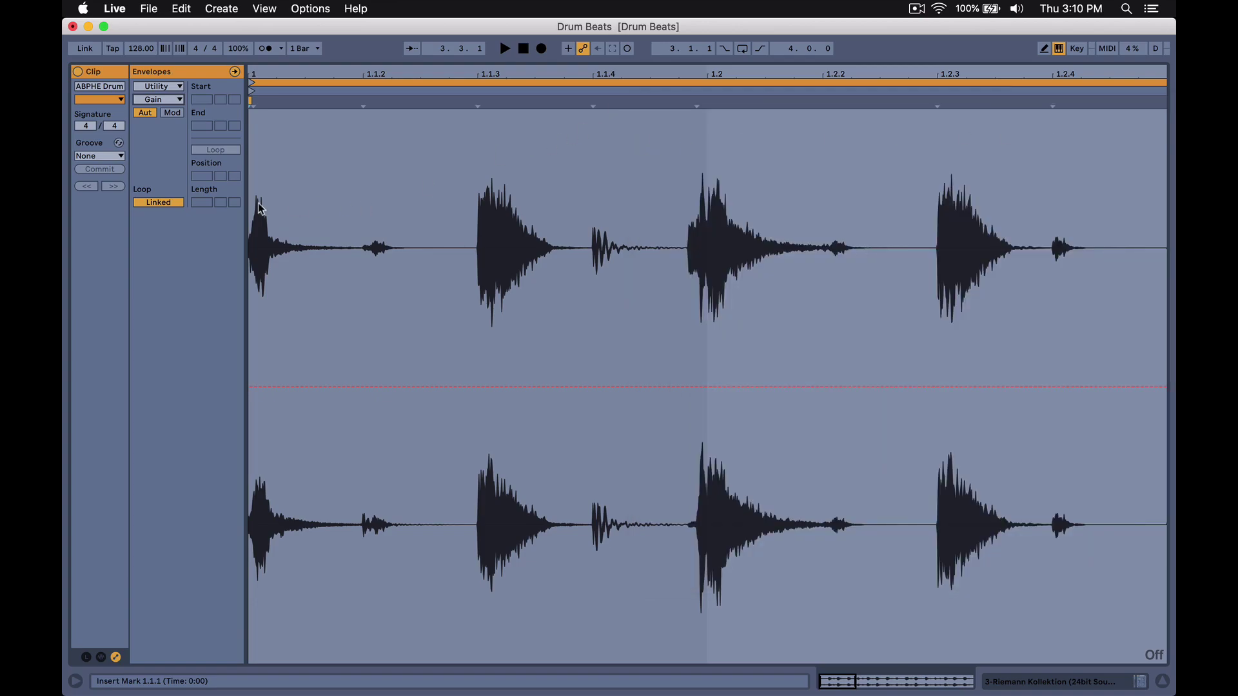
- Unlink the Gain envelope from the drum loop clip and set its loop length to 0.2.0
left_click(149, 204)
mouse_move(199, 203)
left_mouse_down()
mouse_move(200, 213)
mouse_move(202, 199)
mouse_move(236, 207)
mouse_move(236, 220)
left_mouse_up()
key("Up")
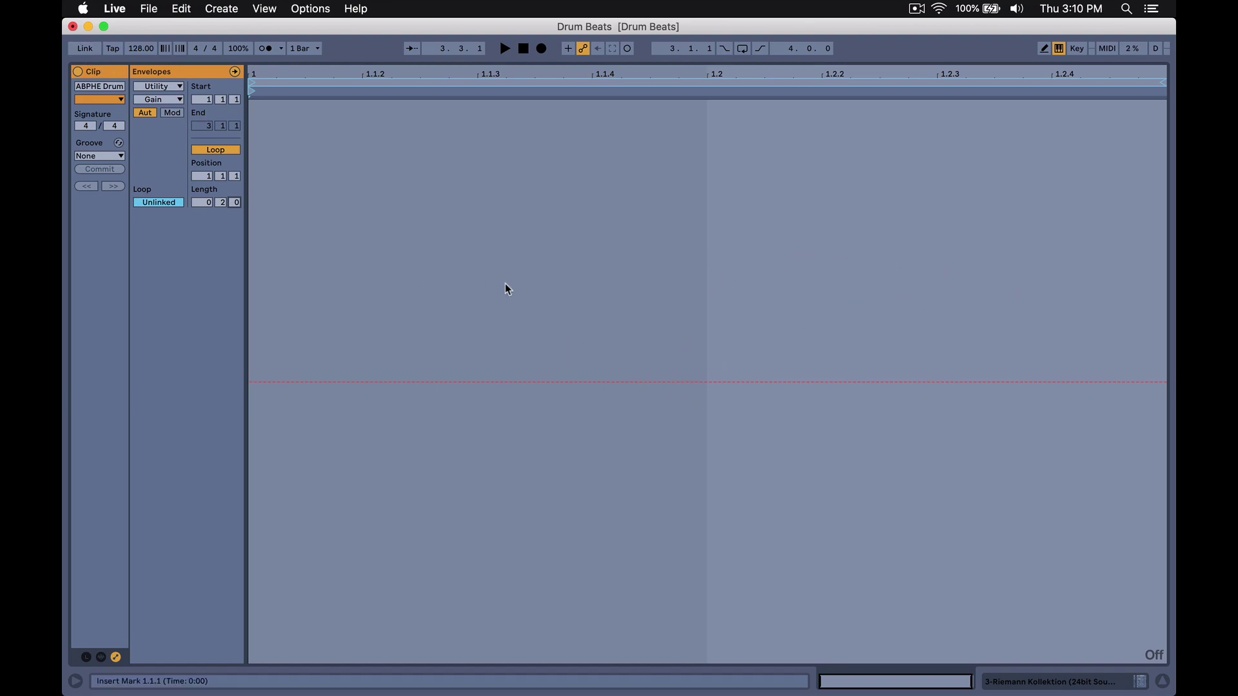
- Add two Gain breakpoints just before 1.2, with the envelope falling steeply from 0 dB to about -27 dB
right_click(479, 335)
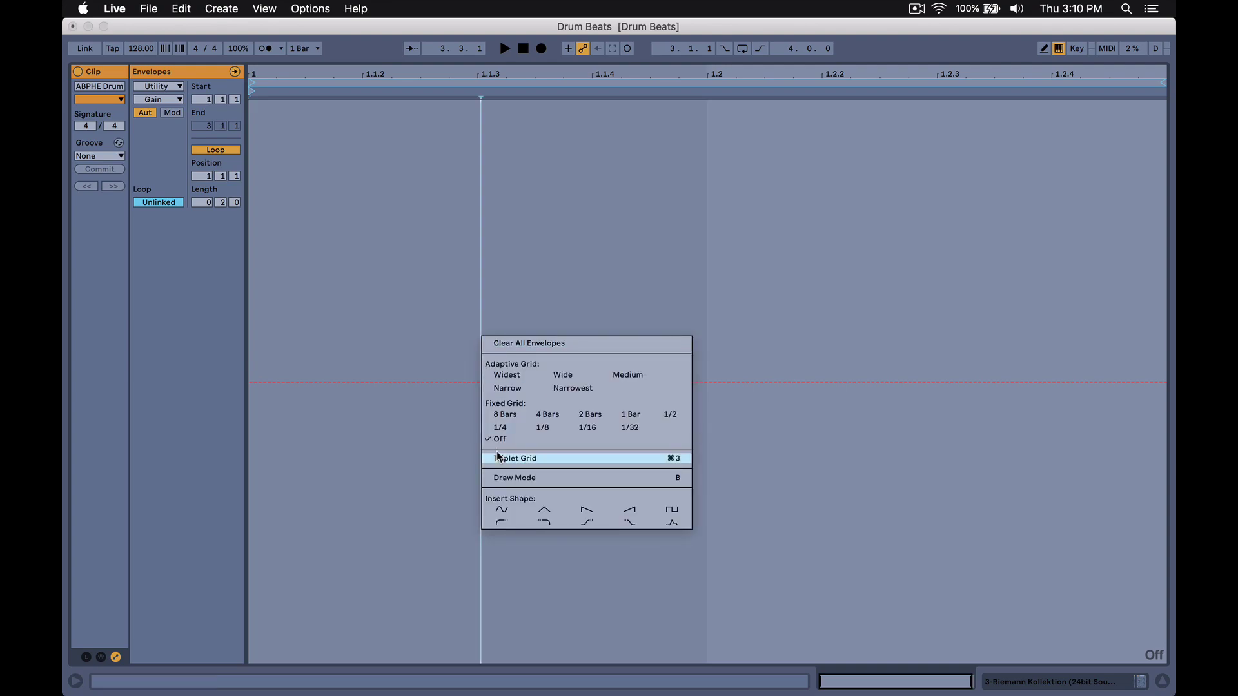
left_click(499, 441)
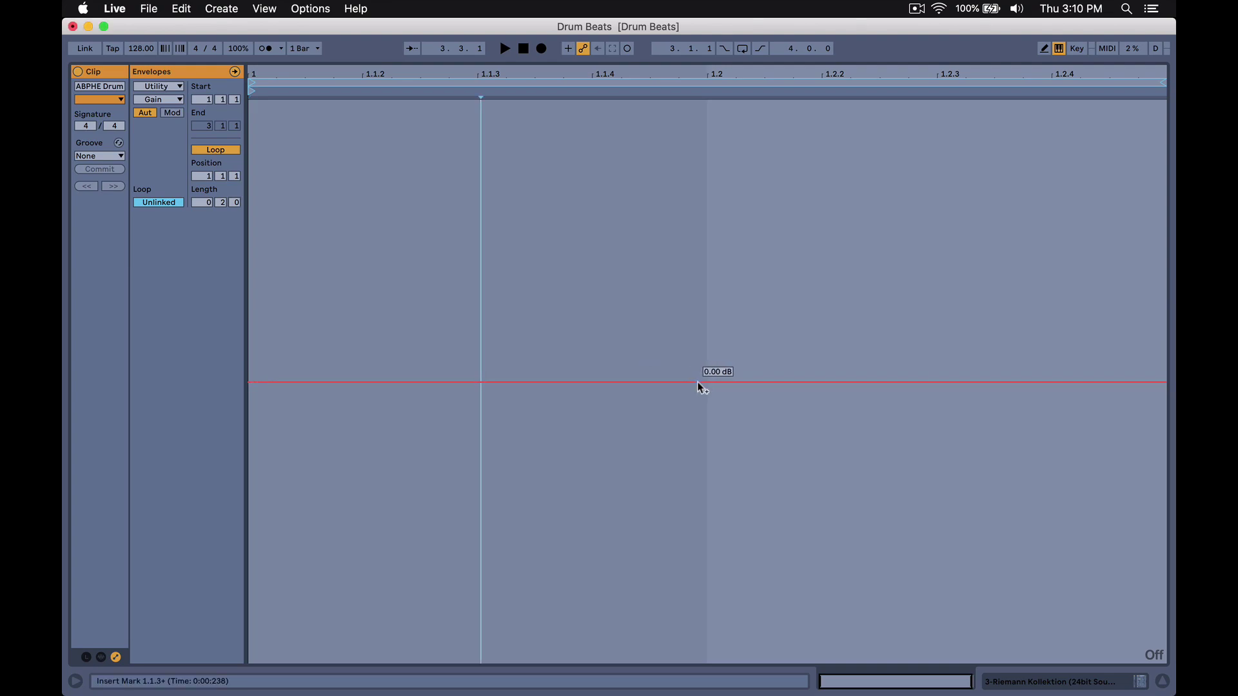
left_click_drag(723, 78, 606, 415)
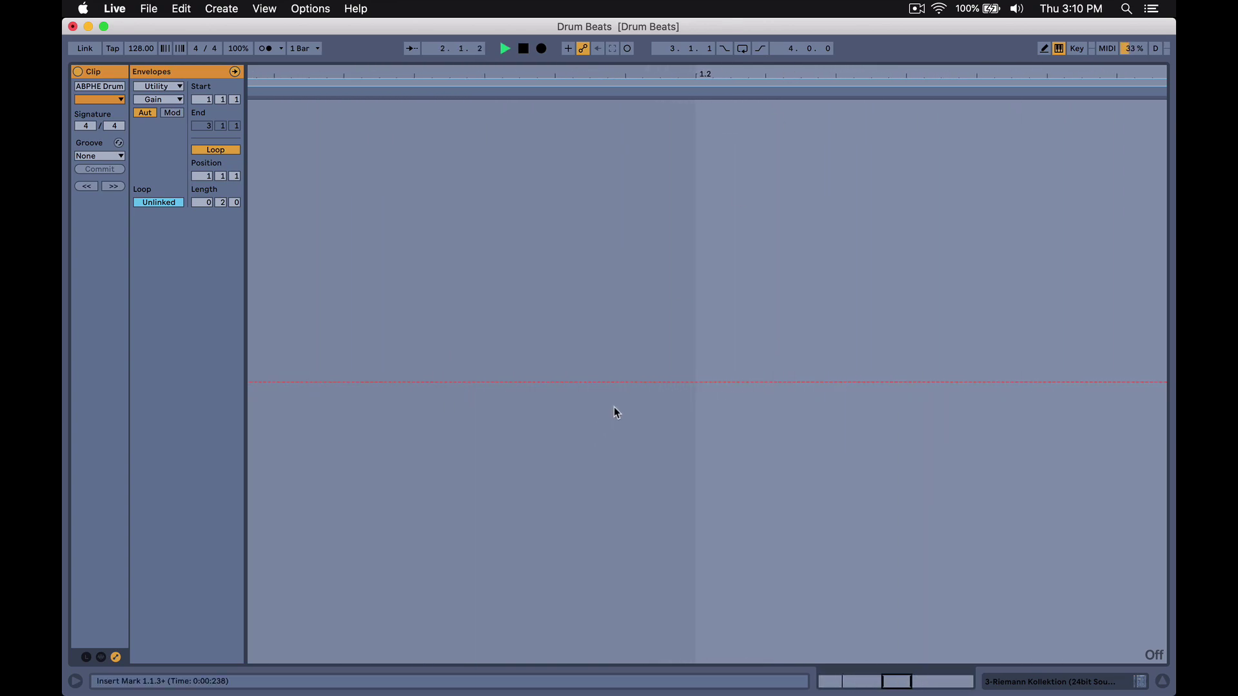
key("space")
left_click(660, 382)
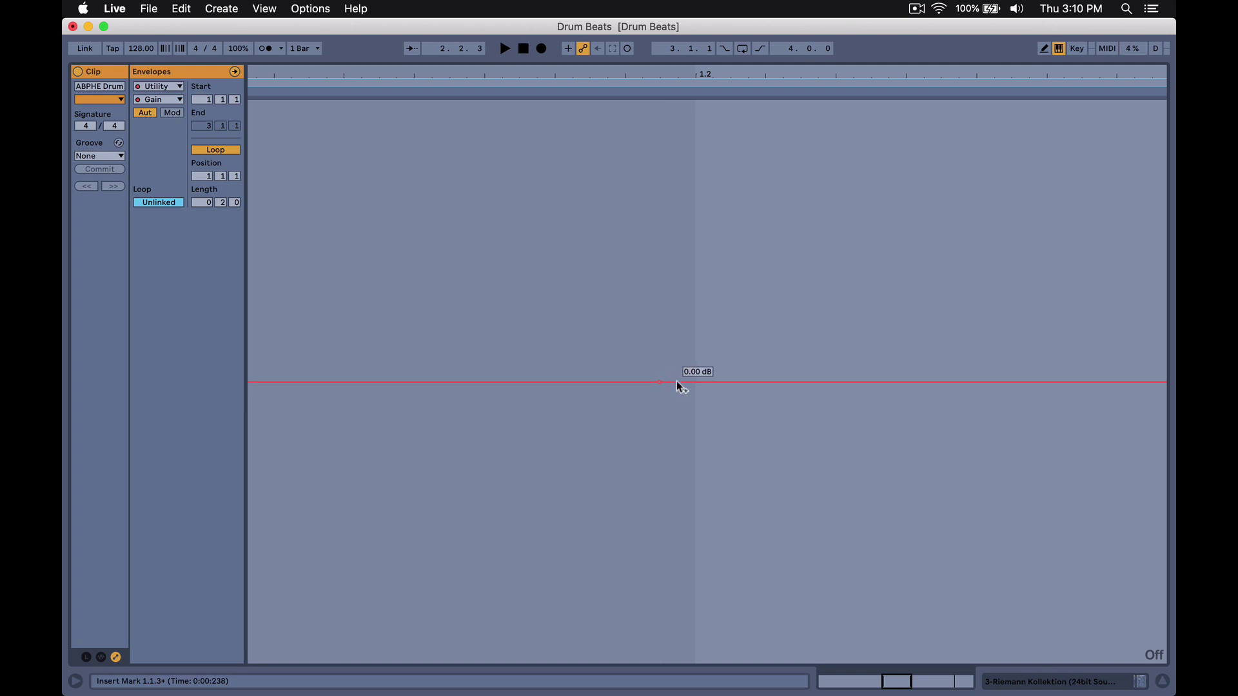
left_click_drag(679, 384, 675, 579)
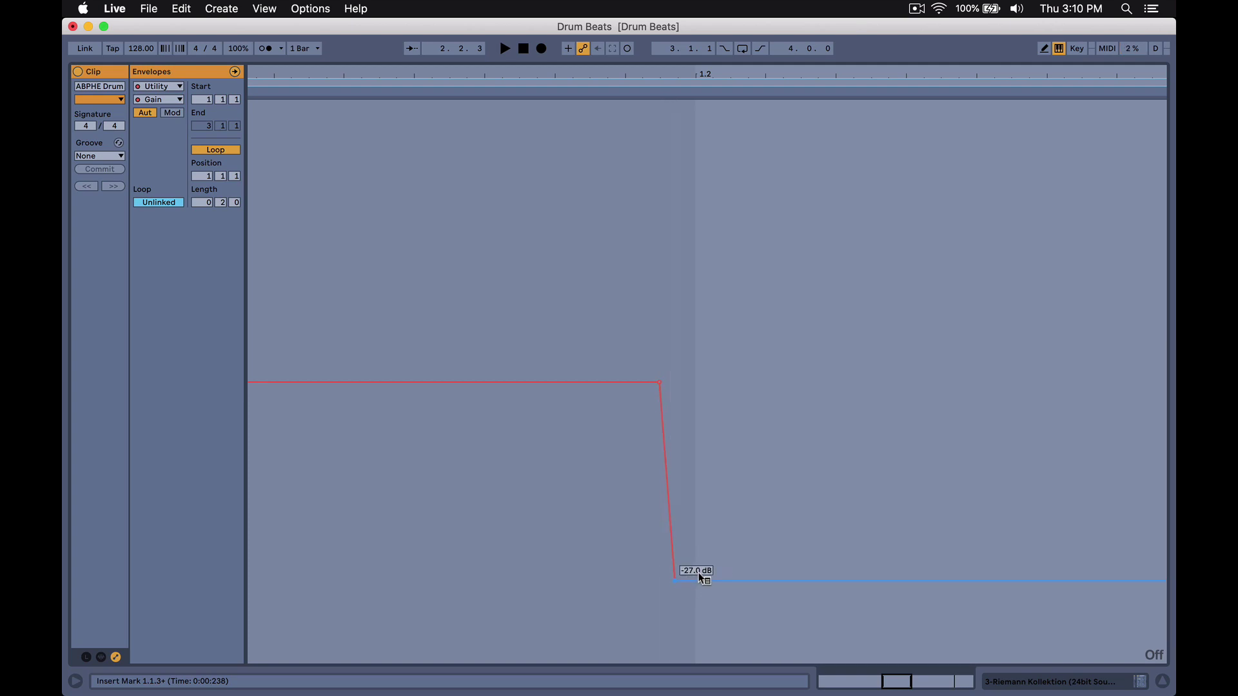
- Return the envelope to 0 dB shortly after 1.2 along a curved rise, and play the drum loop with the kick
right_click(699, 573)
left_click(715, 572)
left_click_drag(720, 580, 755, 397)
right_click(730, 437)
left_click(725, 441)
left_click_drag(727, 446, 727, 496)
key("space")
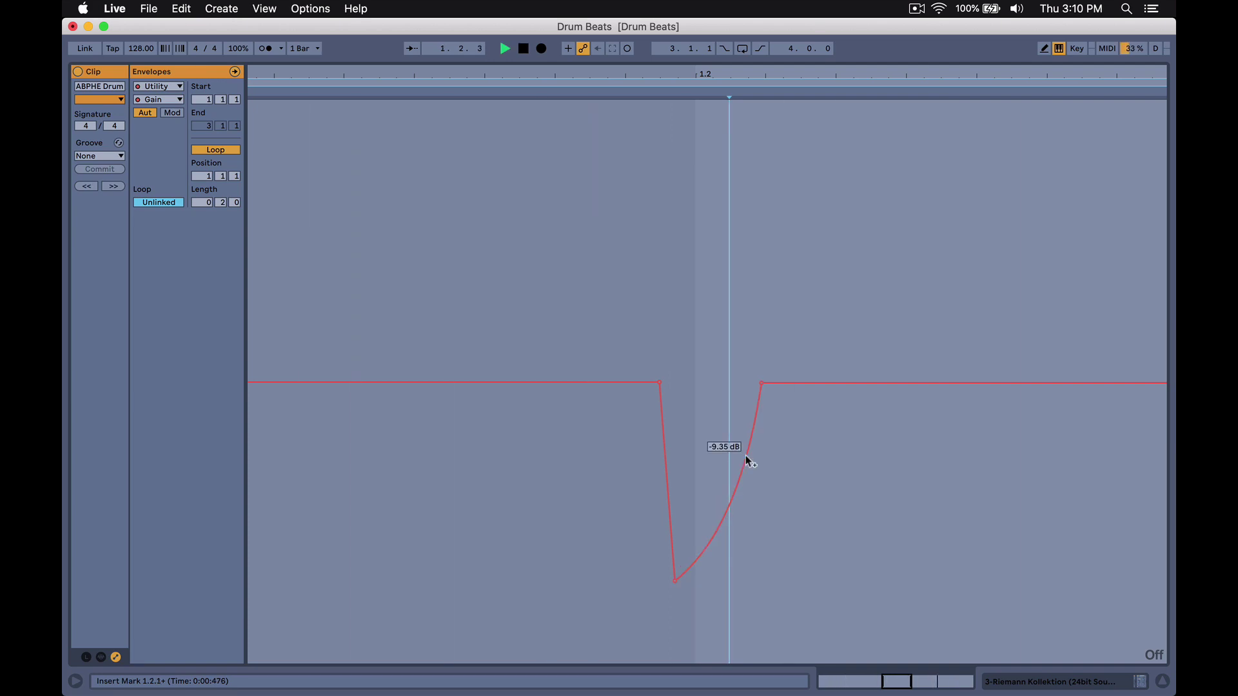
- Make the drop before 1.2 vertical, move it nearer the beat, and lower its lowest point to about -49 dB
left_click_drag(659, 385, 674, 385)
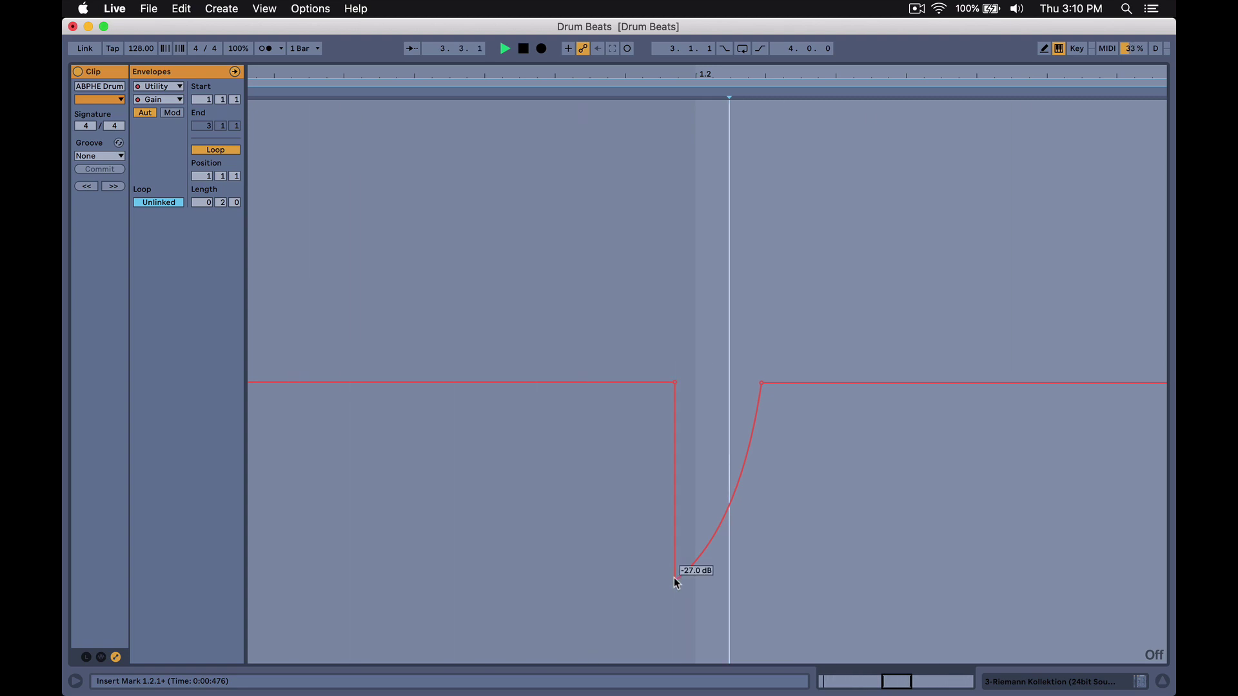
left_click_drag(675, 579, 684, 585)
left_click_drag(674, 390, 684, 384)
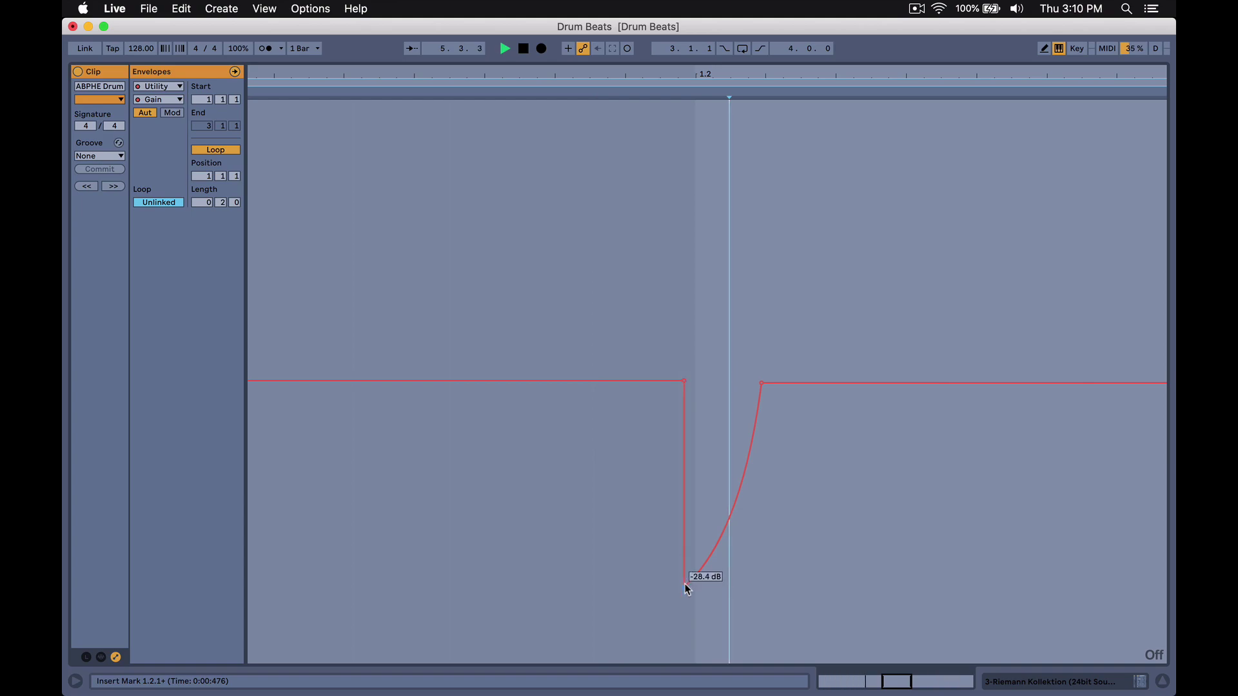
left_click_drag(685, 585, 684, 639)
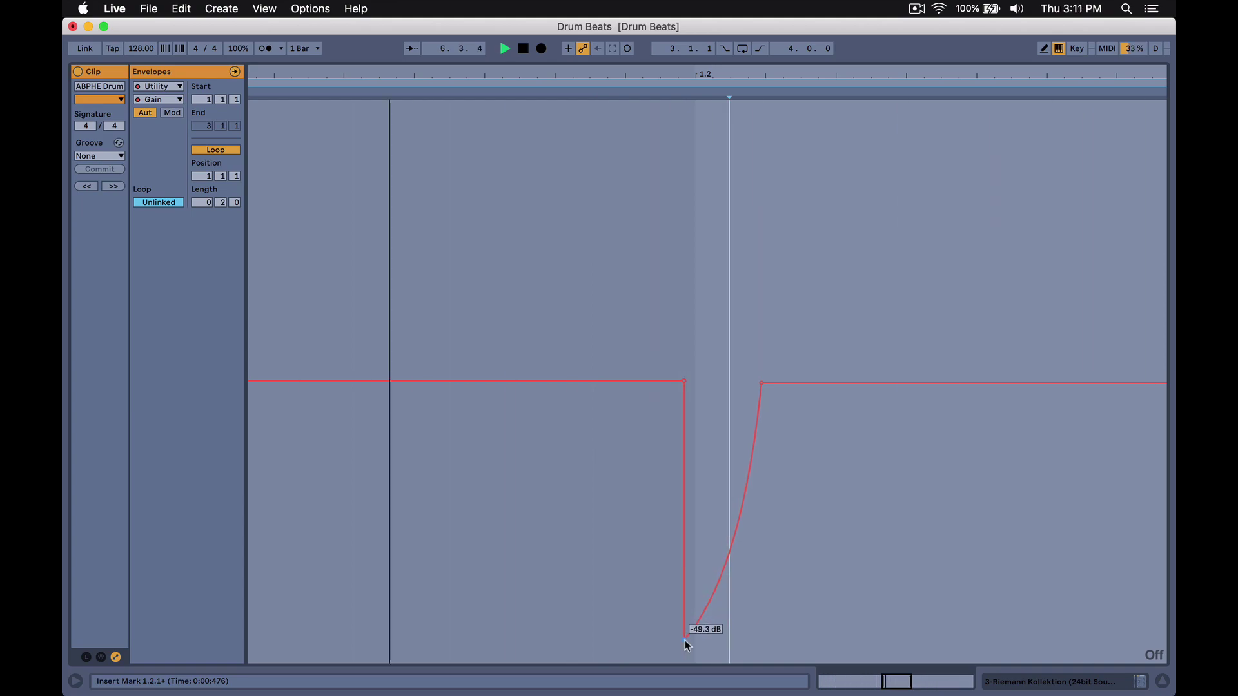
- Move the drop almost onto 1.2, raise its lowest point, retime the recovery to well before 1.2.2, and stop playback
left_click_drag(761, 383, 949, 381)
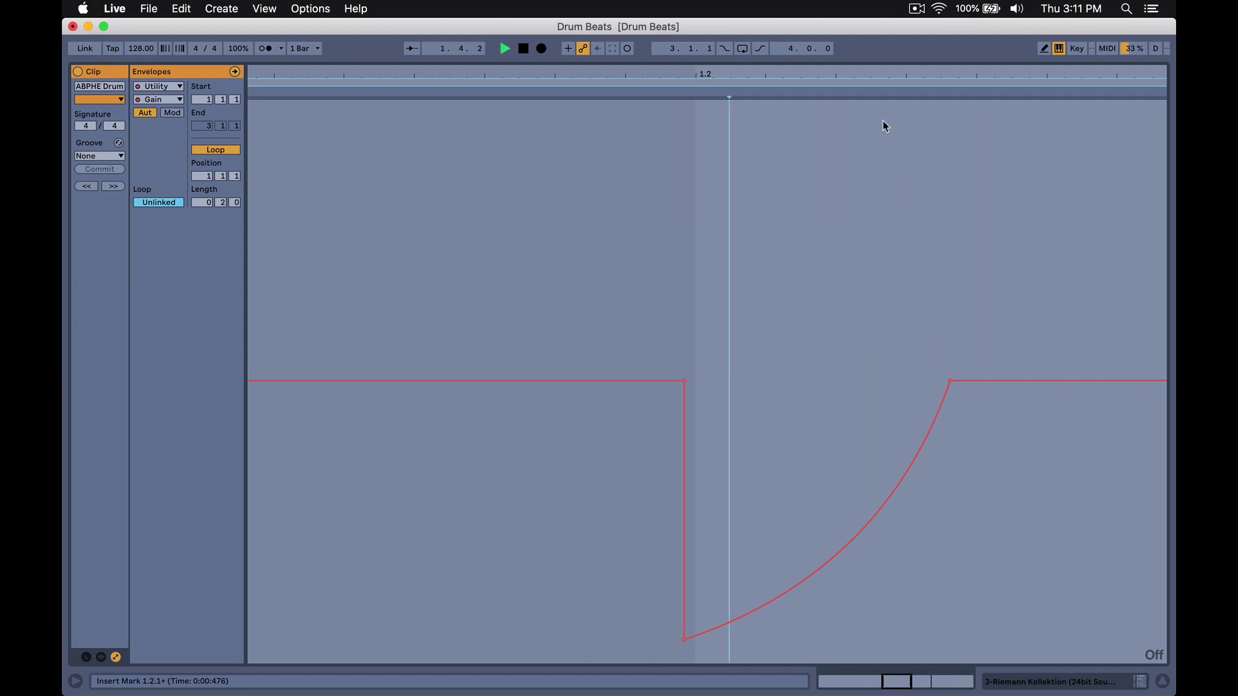
left_click(682, 381)
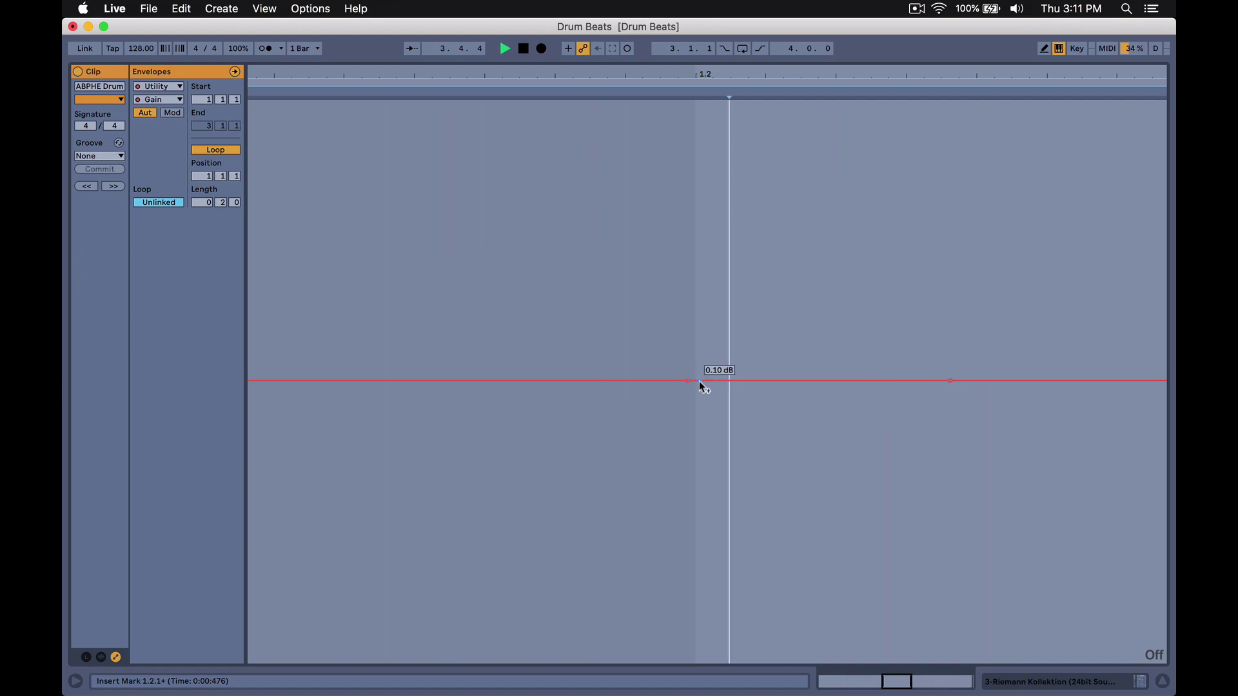
left_click_drag(699, 381, 742, 577)
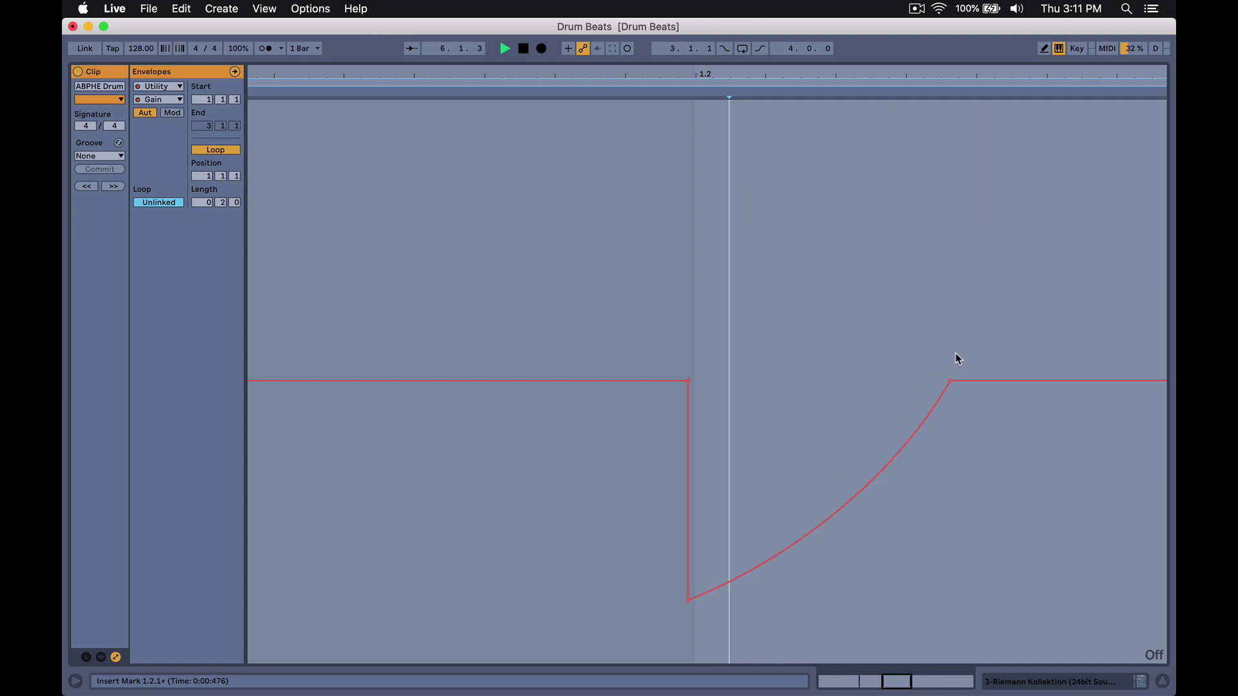
left_click_drag(950, 381, 870, 384)
key("space")
left_click_drag(686, 75, 686, 162)
left_click_drag(706, 74, 707, 75)
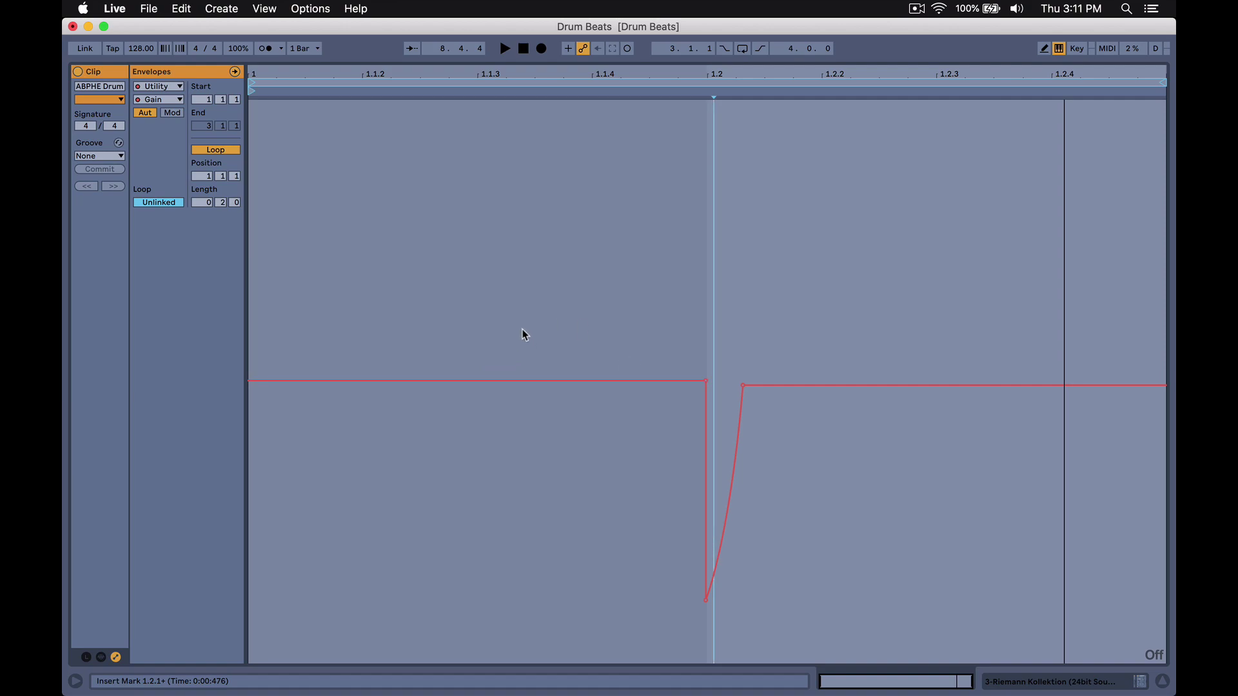
- Add a Gain dip around 1.1.3 down to about -10 dB with a curved fall, and play the loop
left_click(372, 381)
left_click(564, 381)
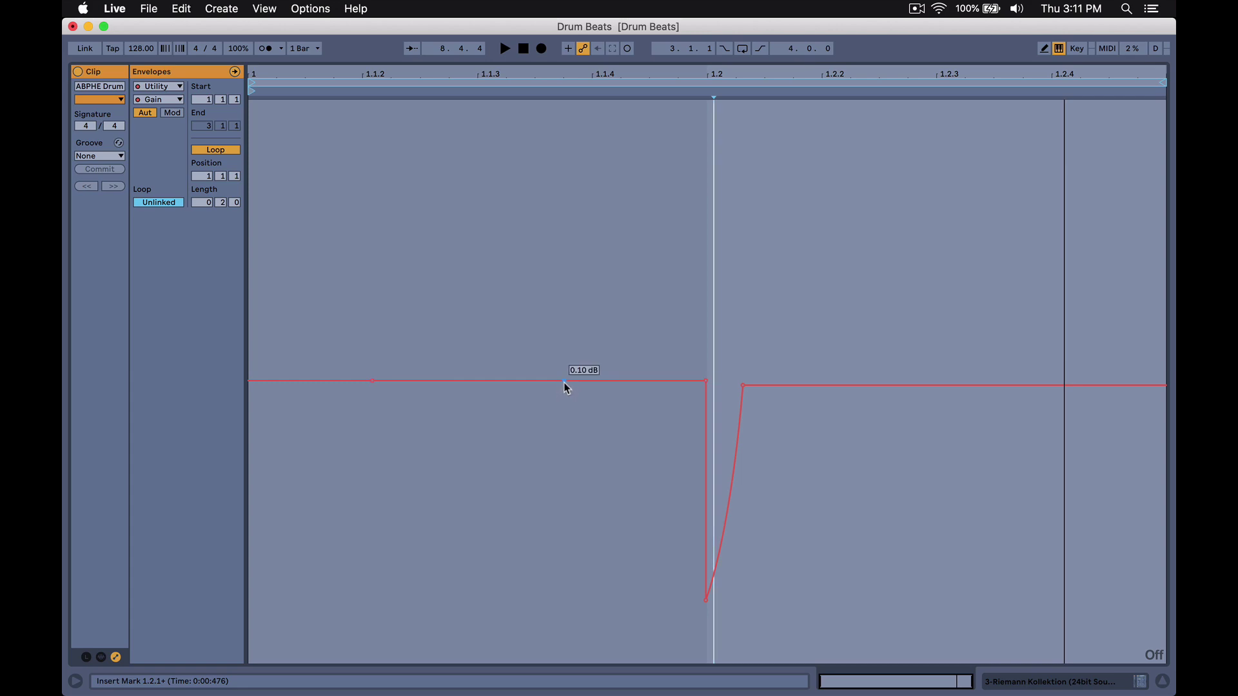
left_click_drag(469, 380, 460, 460)
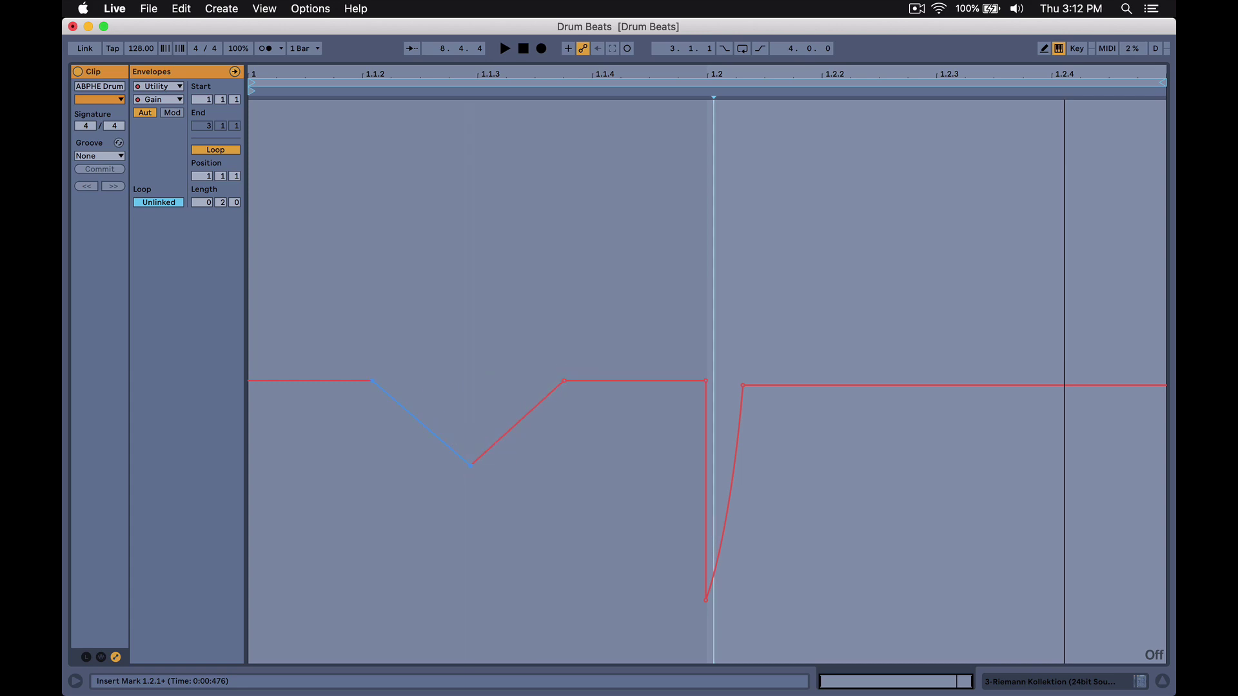
left_click_drag(422, 423, 428, 450)
key("space")
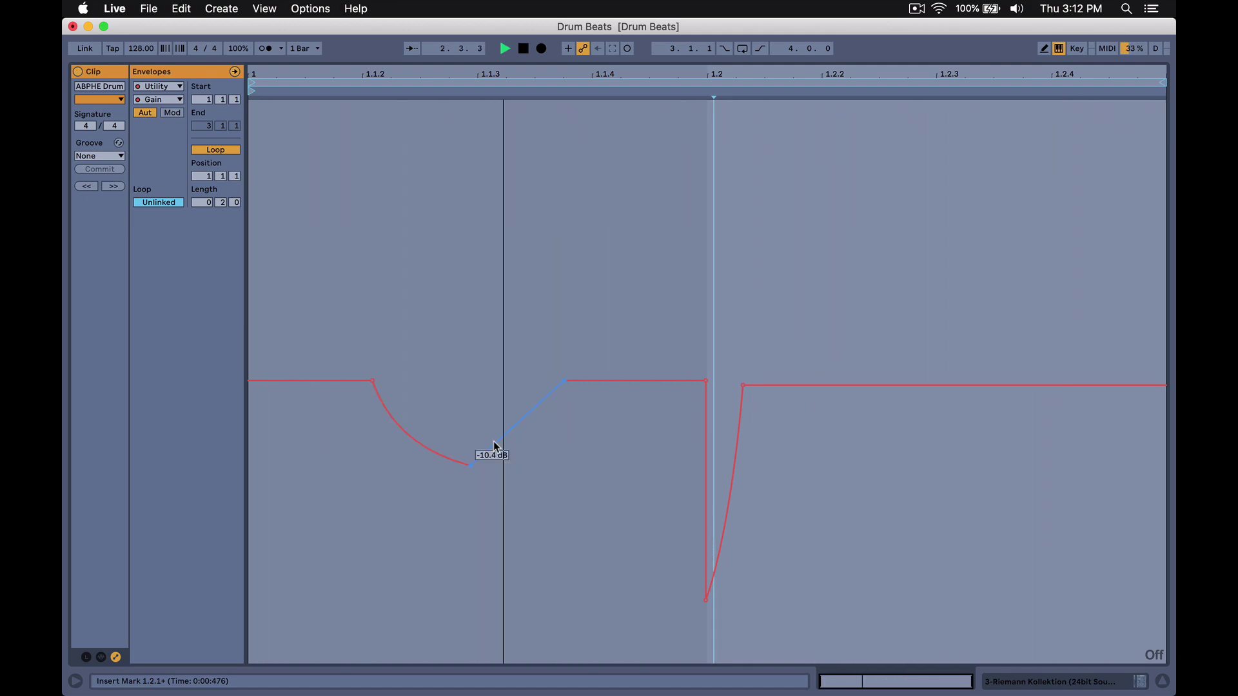
- Add a second Gain dip just after 1.2.3 down to about -12 dB, with a curved fall and return before 1.3
left_click(911, 385)
left_click(1067, 385)
left_click_drag(1035, 386, 1000, 462)
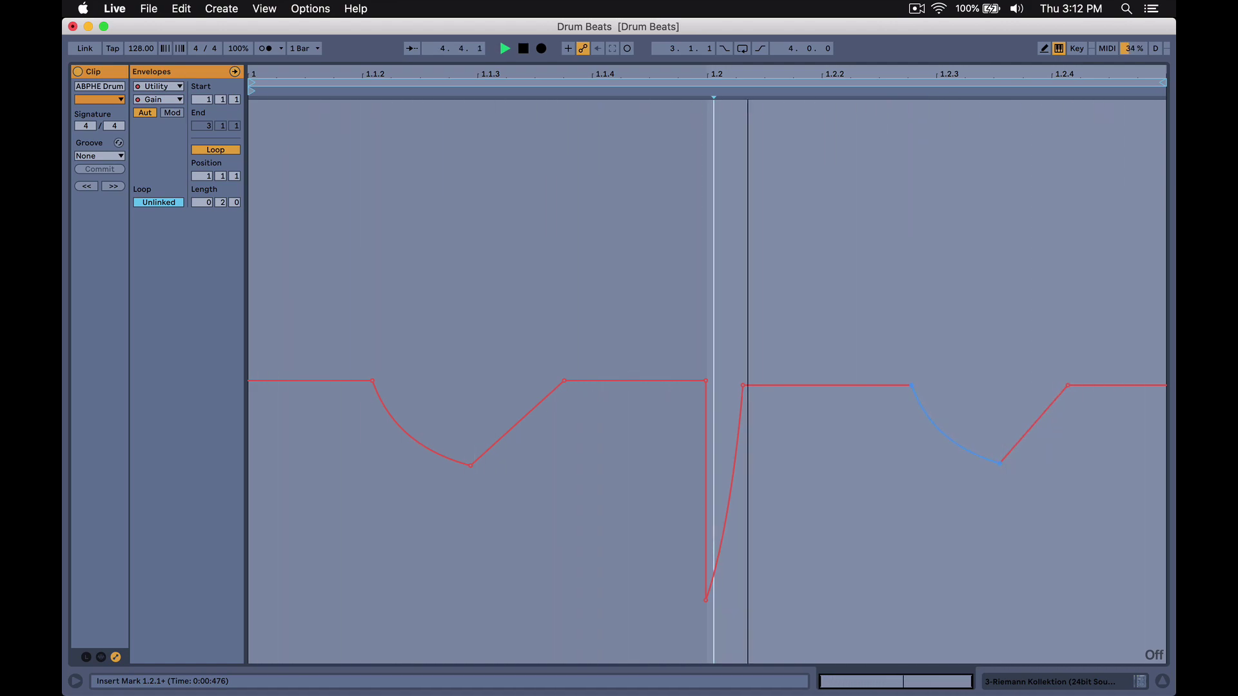
left_click_drag(999, 463, 1000, 477)
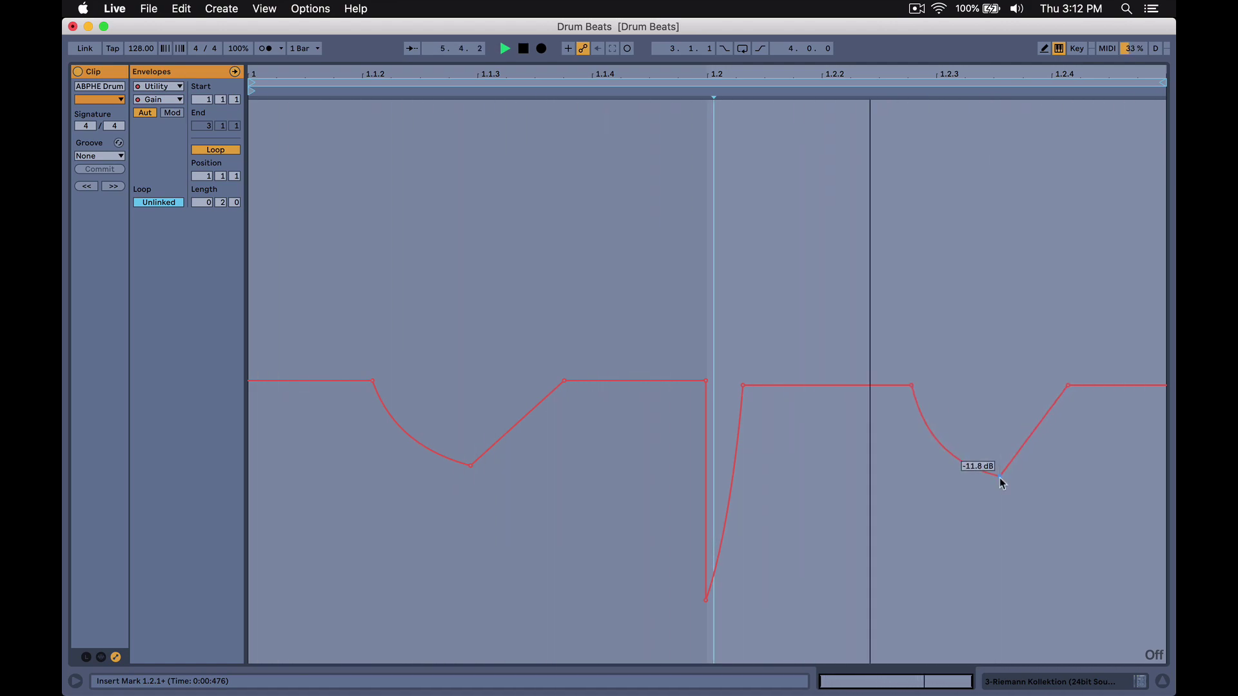
- Lower the envelope at the loop's start with a curved rise to 1.1.2, and add a steep drop at its end
key("space")
left_click_drag(251, 385, 273, 577)
left_click(316, 499)
left_click(338, 504)
mouse_move(328, 489)
left_mouse_down()
mouse_move(329, 535)
mouse_move(339, 515)
left_mouse_up()
key("space")
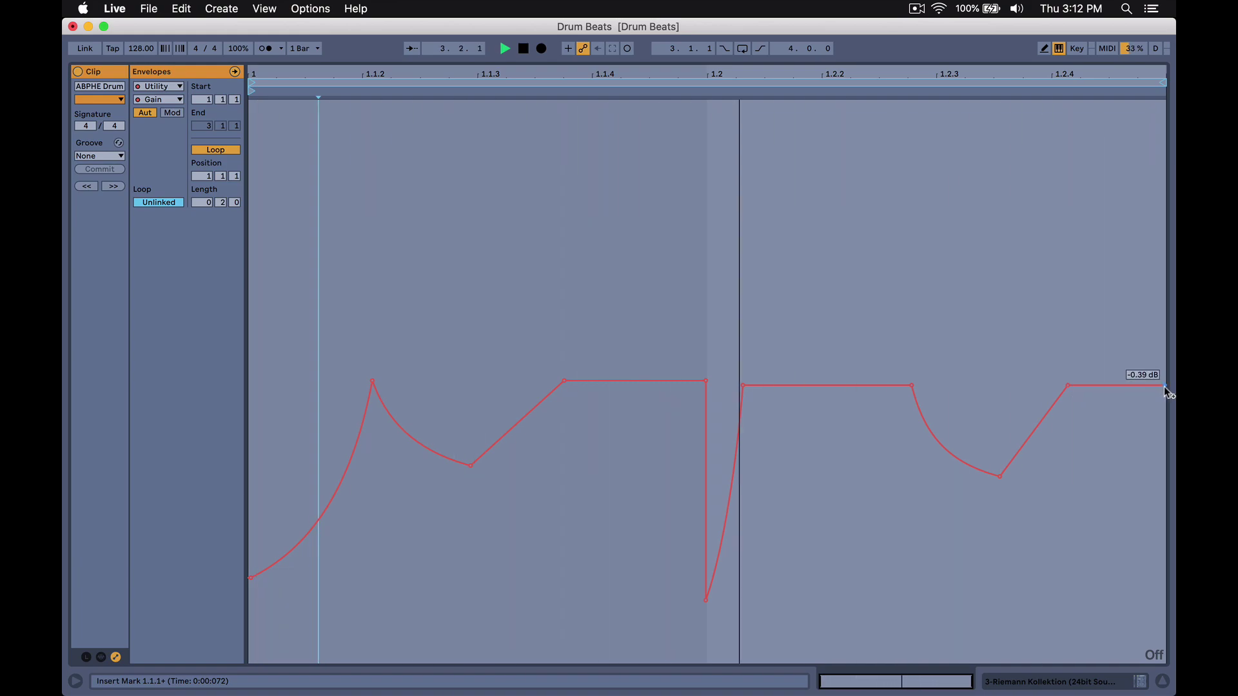
left_click_drag(1165, 387, 1164, 588)
- Narrow and raise the dips at 1.1.3 and 1.2.3, bringing the second to about -8.6 dB with a curved recovery
left_click_drag(998, 476, 1000, 452)
left_click_drag(473, 464, 446, 380)
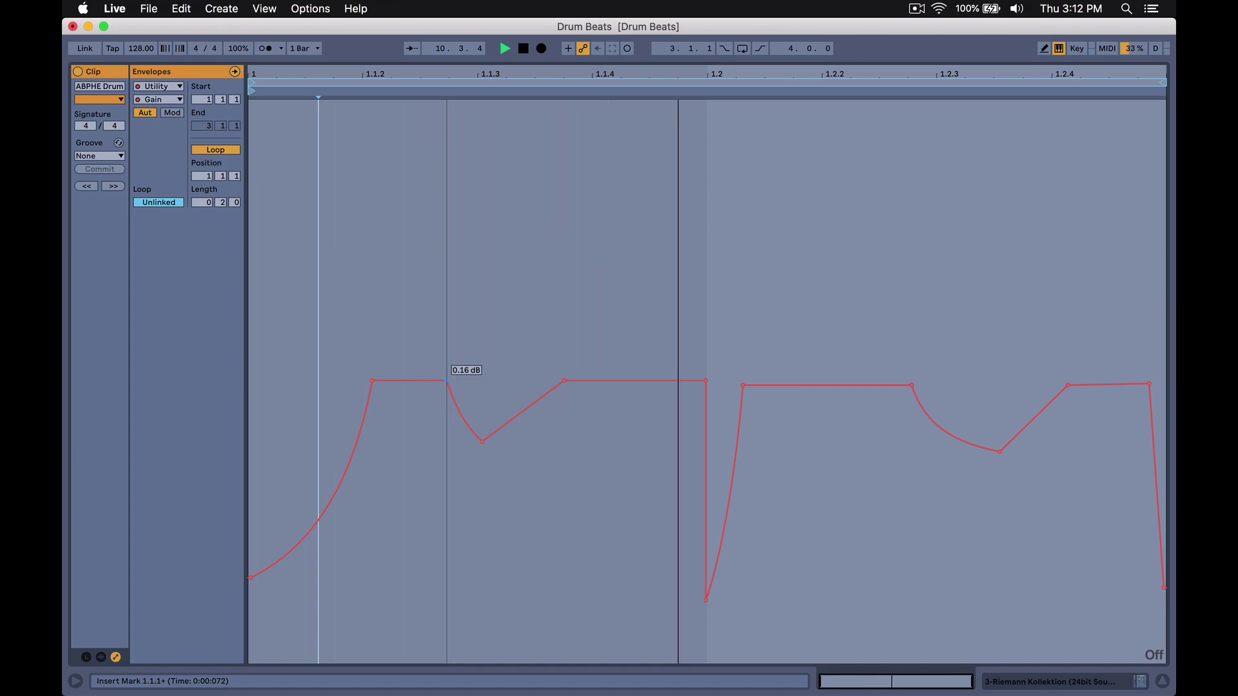
left_click_drag(913, 389, 928, 388)
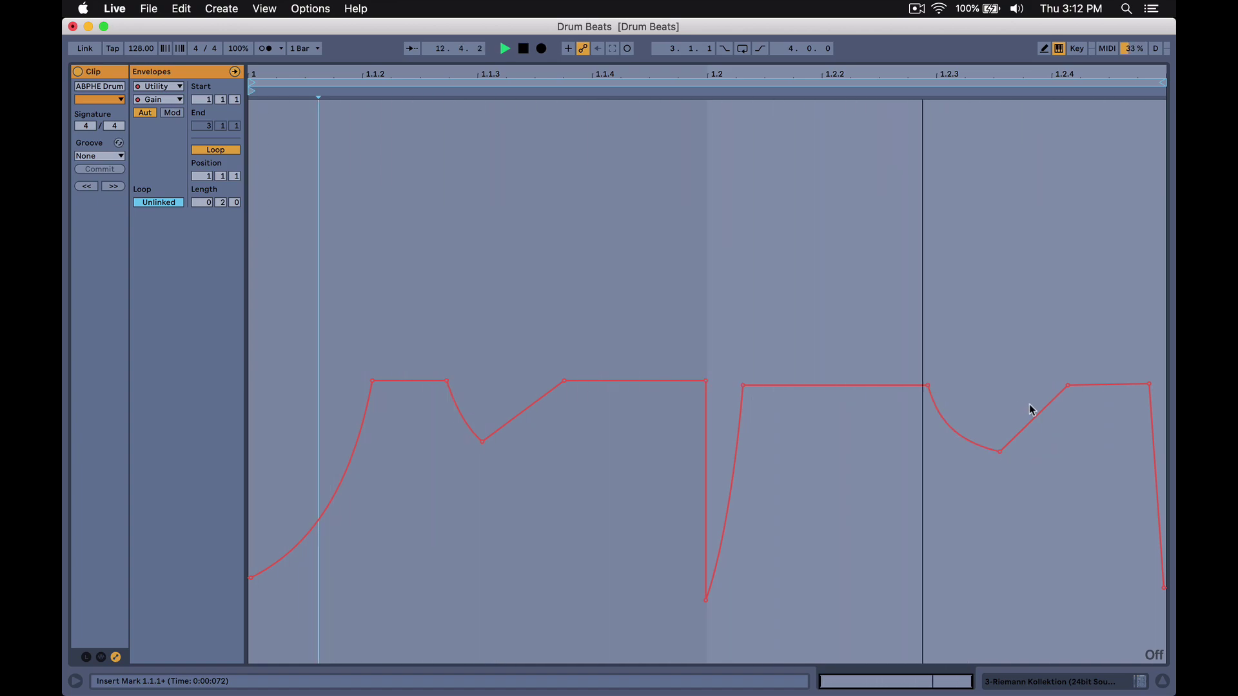
left_click_drag(1036, 412, 992, 453)
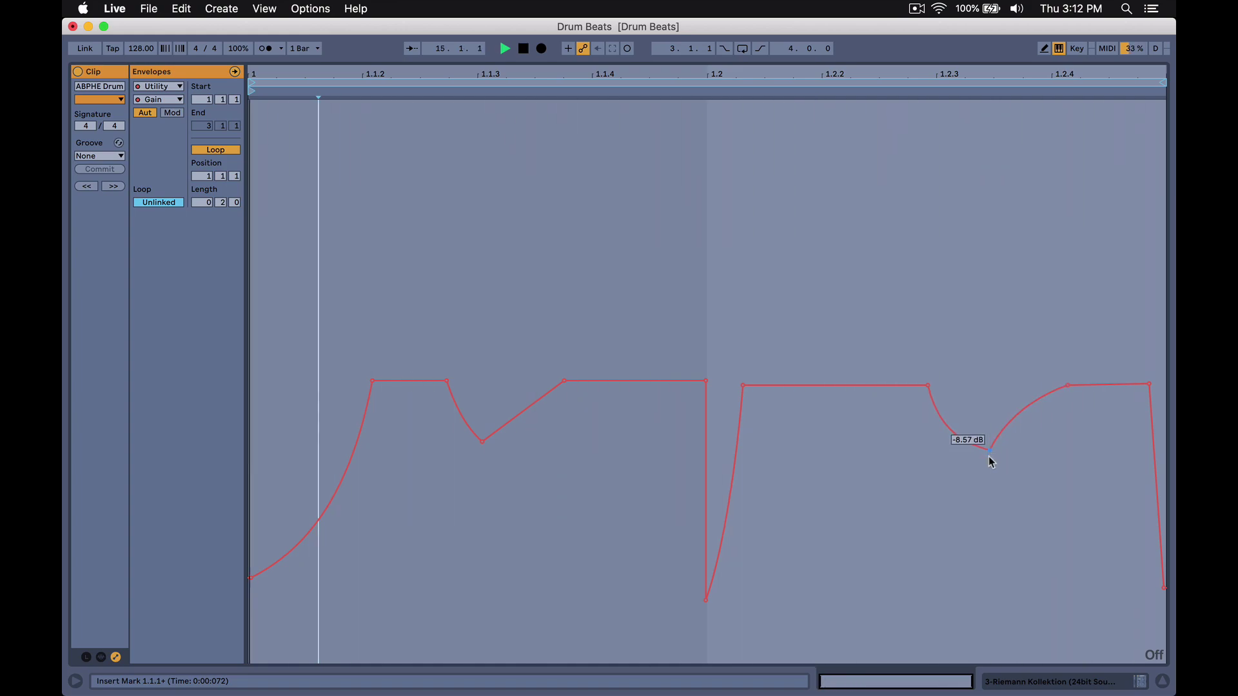
- Stop playback, return to Session View, and play the loop with the 3 Riemann Kolle track volume raised to 0 dB
key("space")
key("shift+Tab")
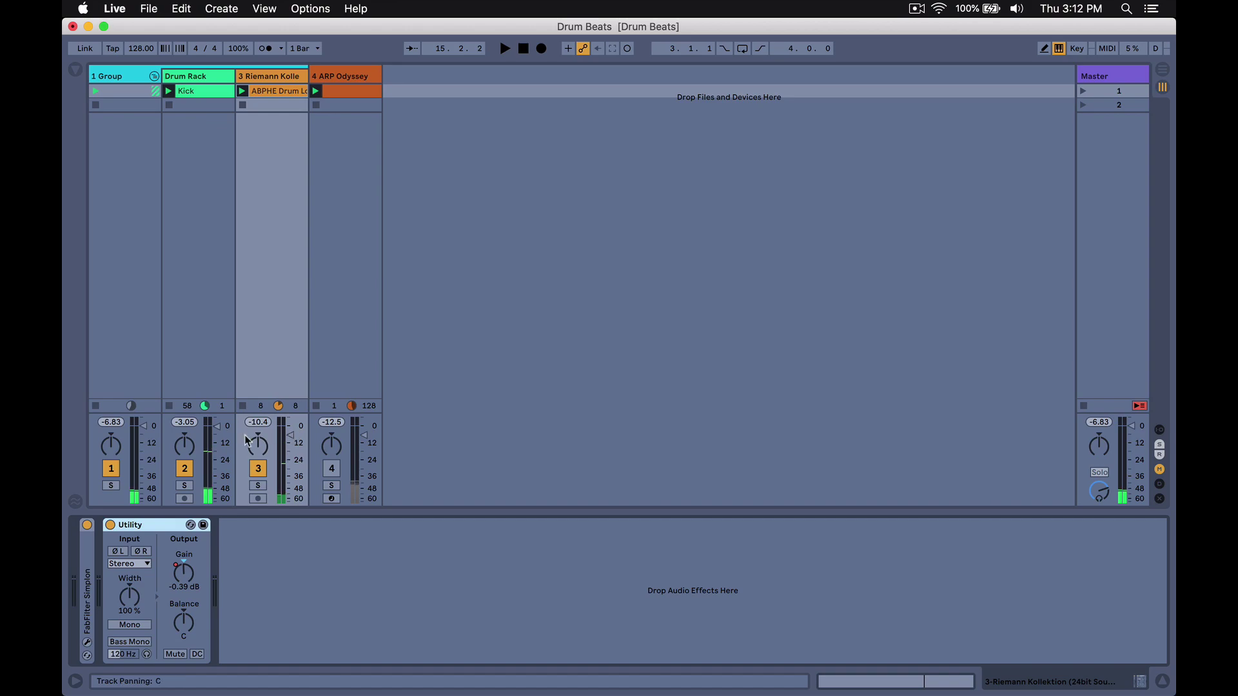
left_click_drag(284, 437, 285, 427)
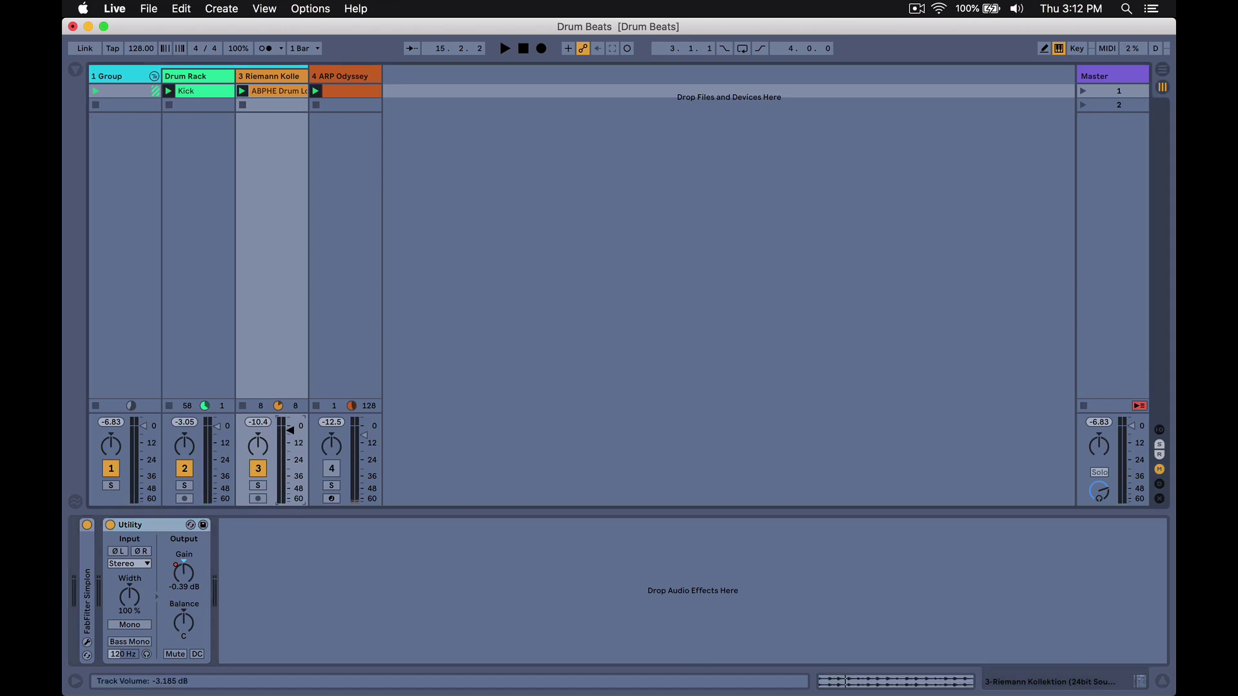
key("space")
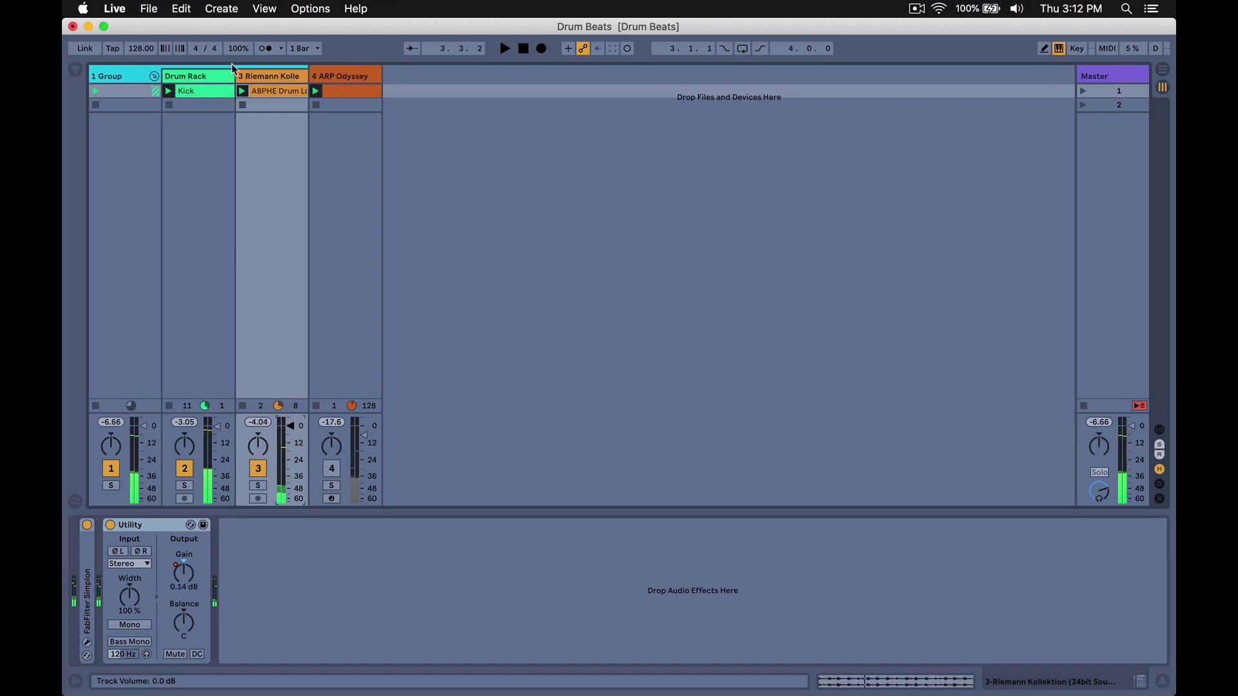
- Bypass Utility on the 3 Riemann Kolle track, lower that track's volume slightly, and play with the Drum Rack track selected
key("0")
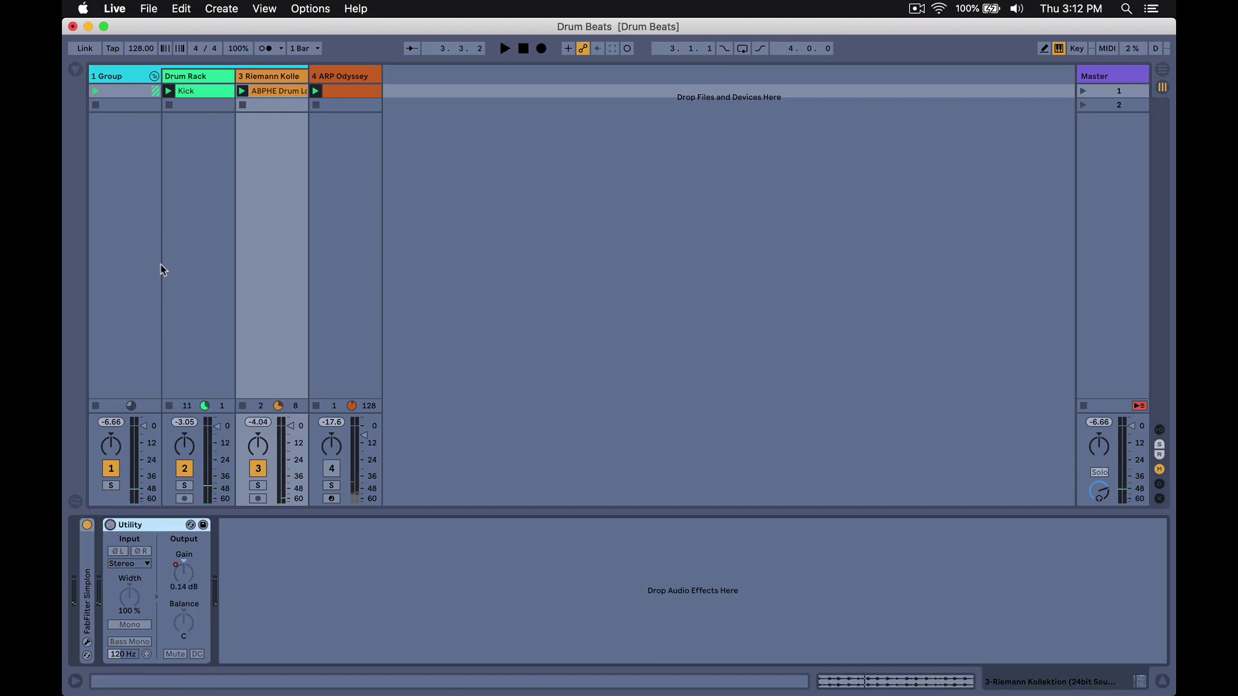
left_click(185, 127)
left_click_drag(290, 427, 290, 433)
key("space")
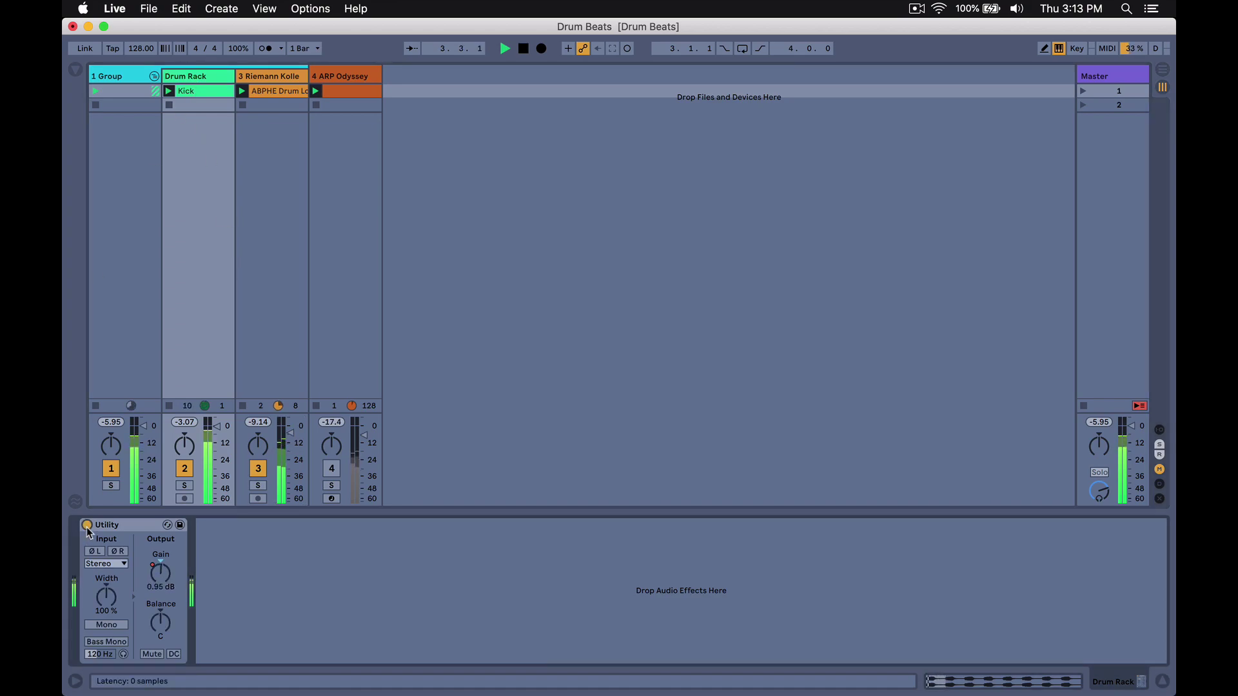
- Re-enable Utility on the 3 Riemann Kolle track, raise that track's volume to 0 dB, listen, and stop playback
left_click(255, 131)
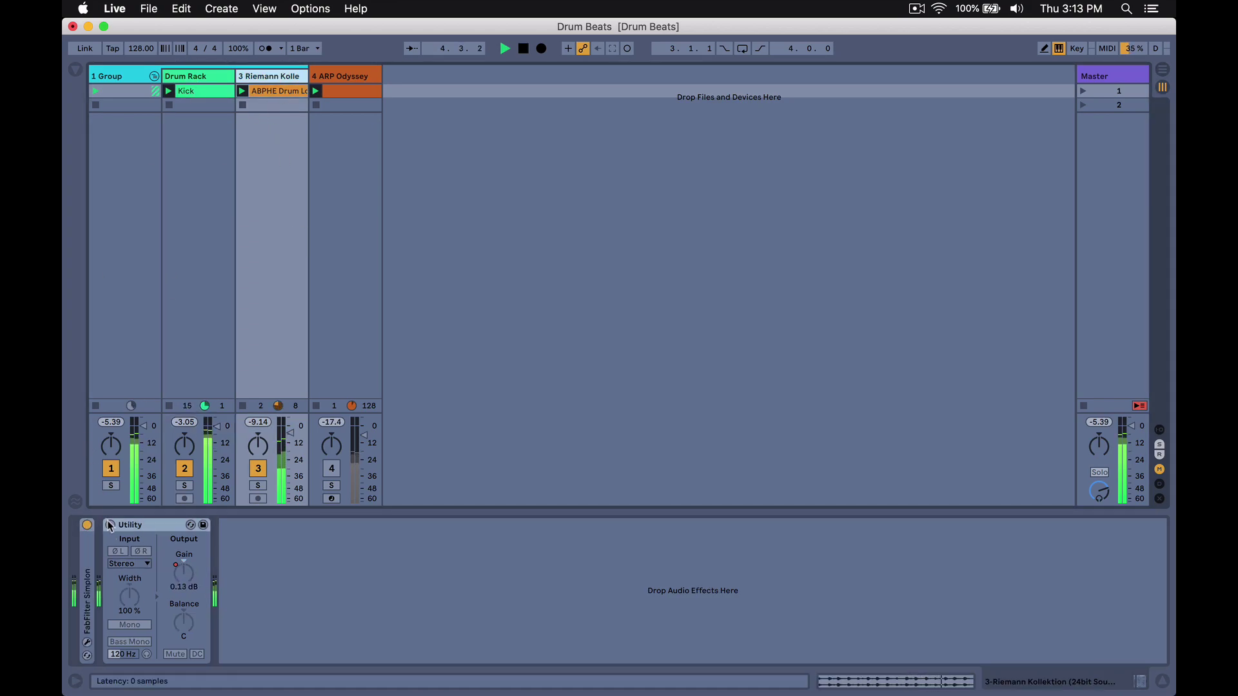
left_click_drag(285, 438, 285, 430)
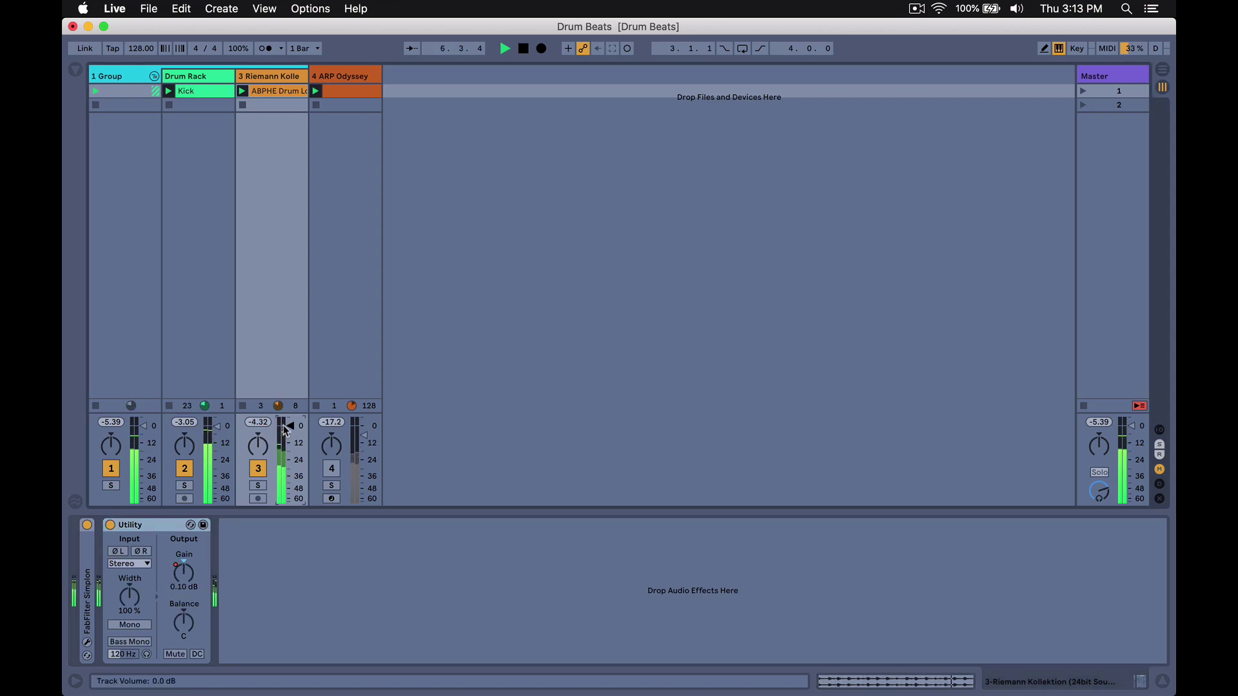
key("space")
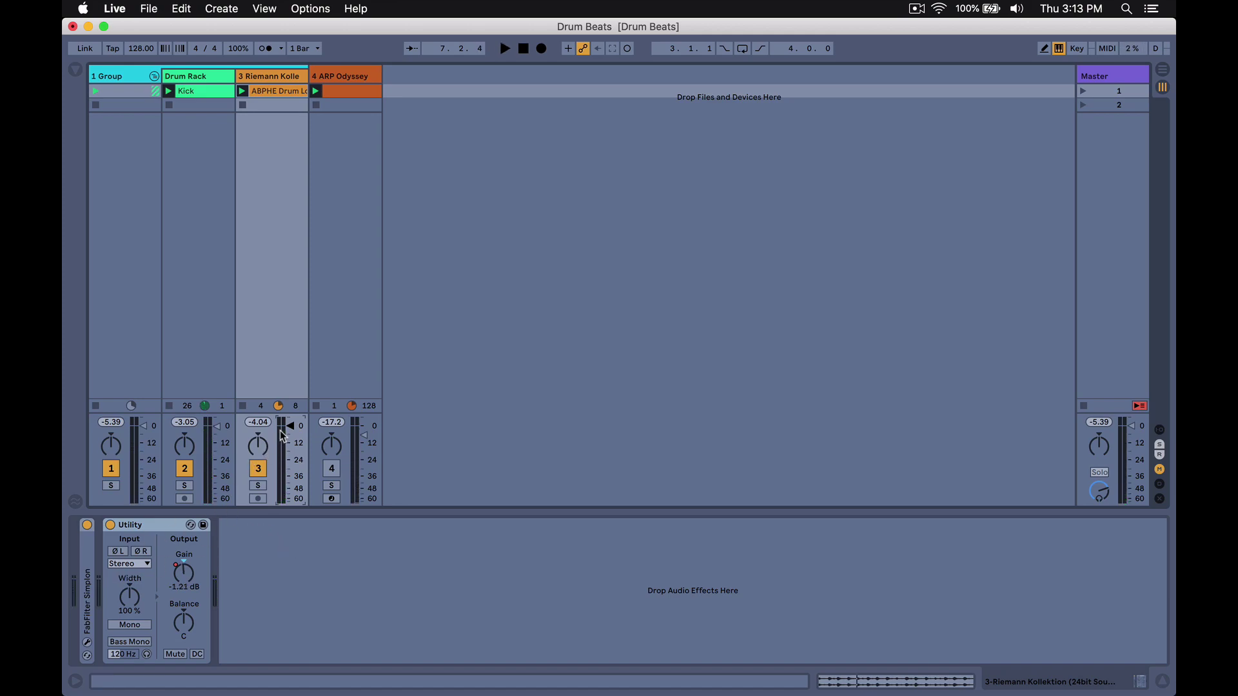
- Enable Glue Compressor on the 1 Group track with threshold -40 dB, makeup 2.22 dB and 100% dry/wet, and start playback
left_click(132, 84)
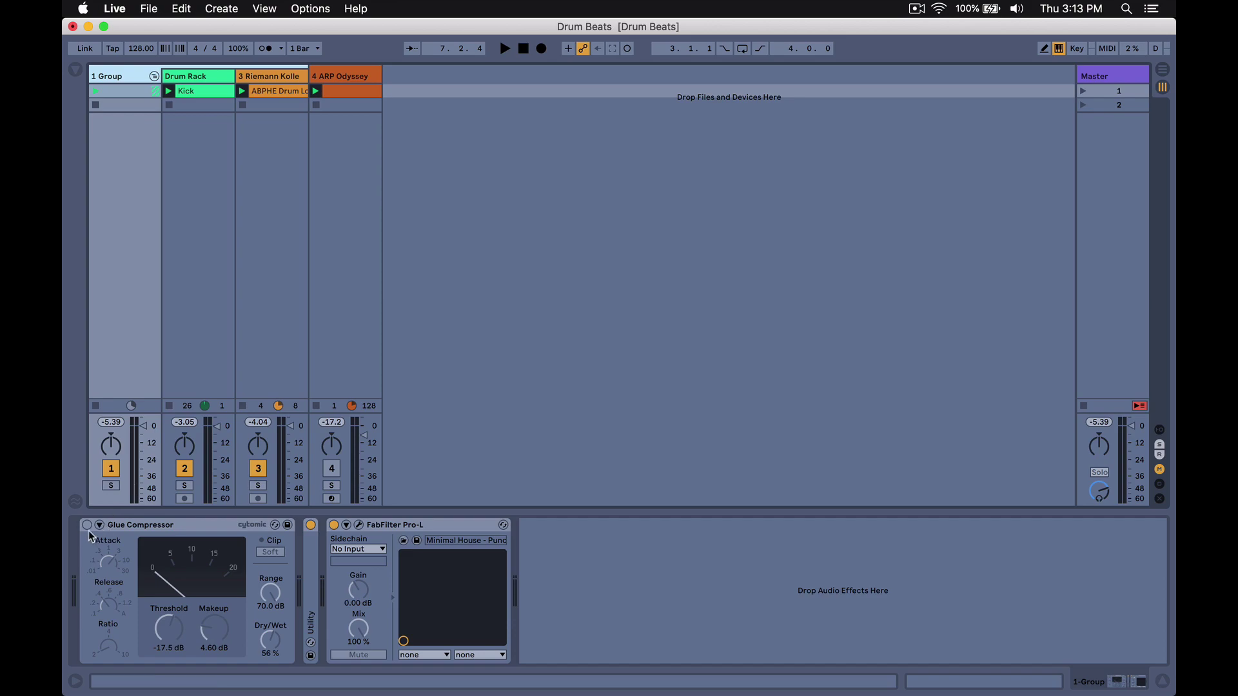
key("0")
left_click_drag(171, 613, 171, 651)
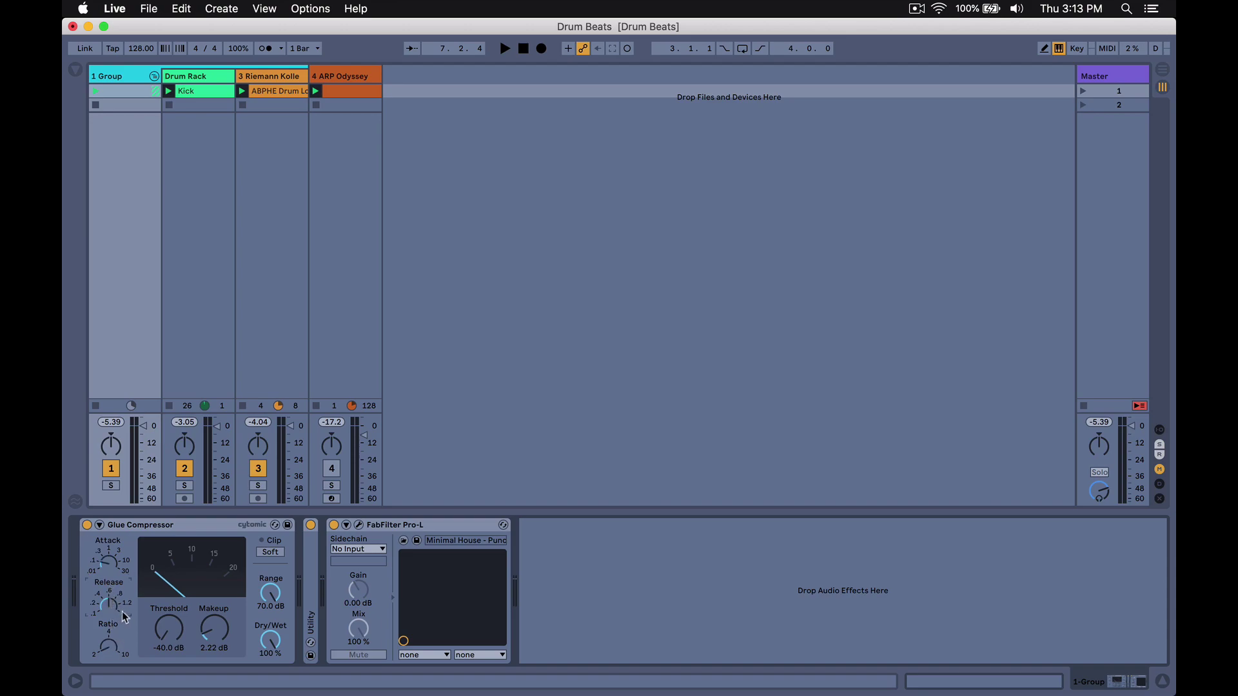
key("space")
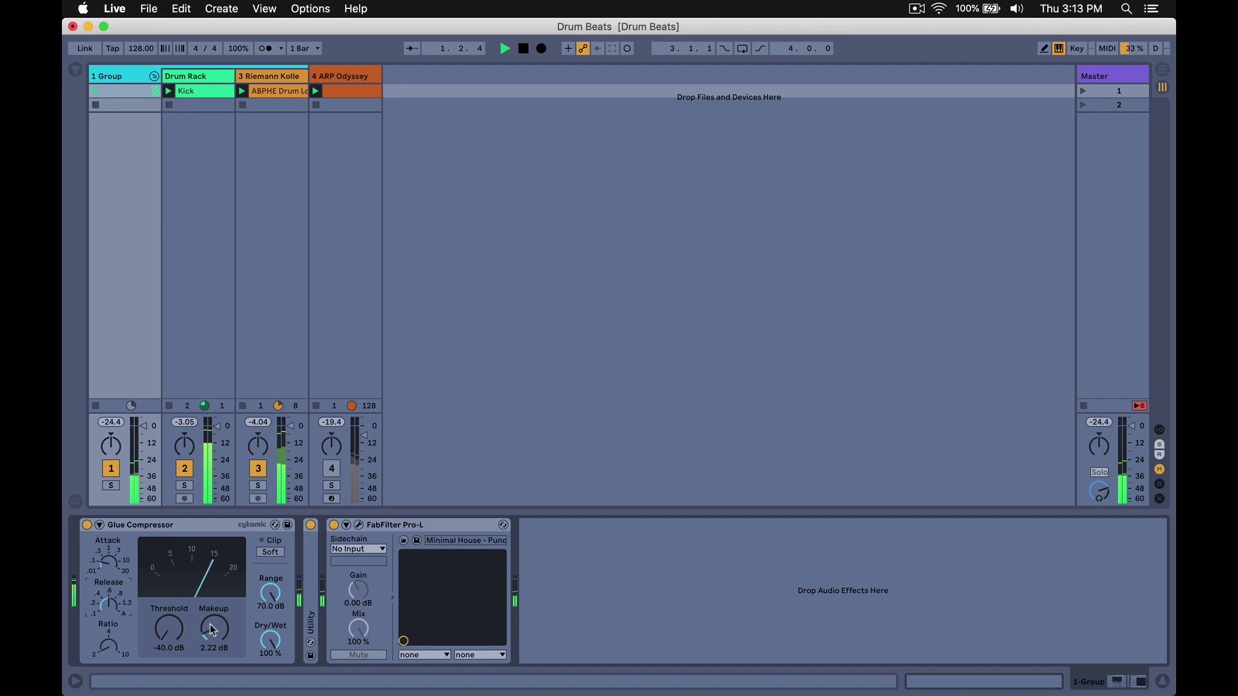
- Set the Glue Compressor's threshold and makeup to 0 dB, limit its range to 1.55 dB, and play the group
left_click_drag(172, 636, 174, 581)
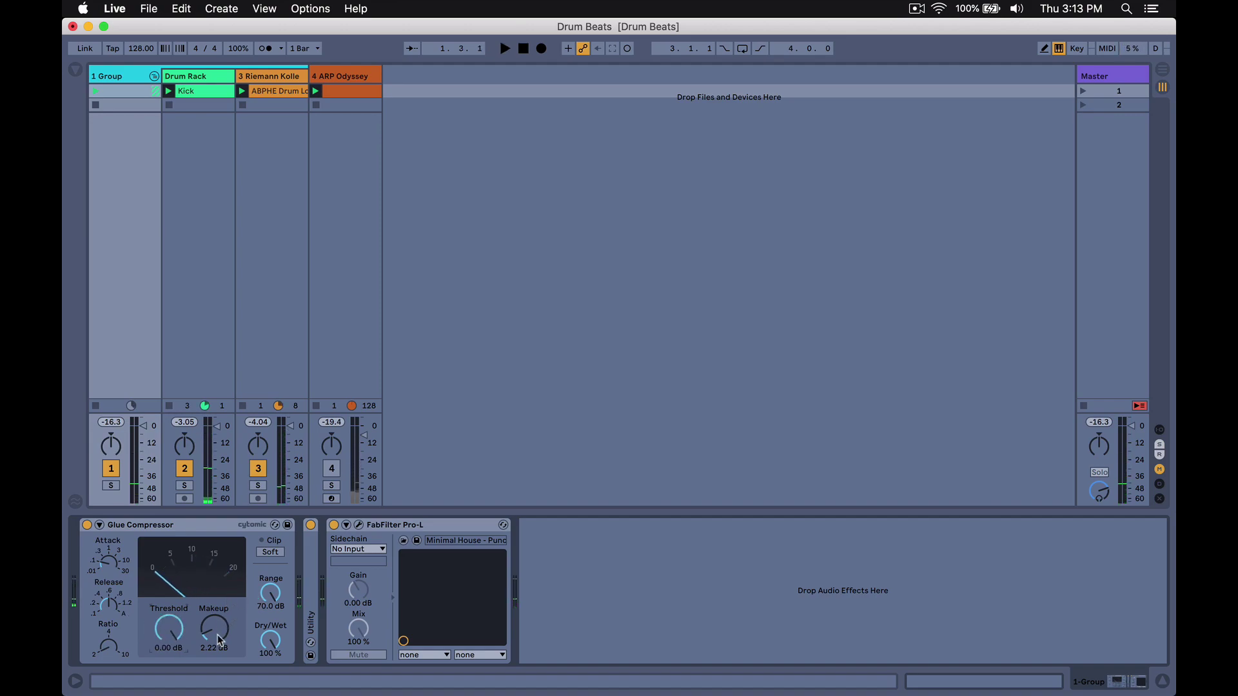
key("space")
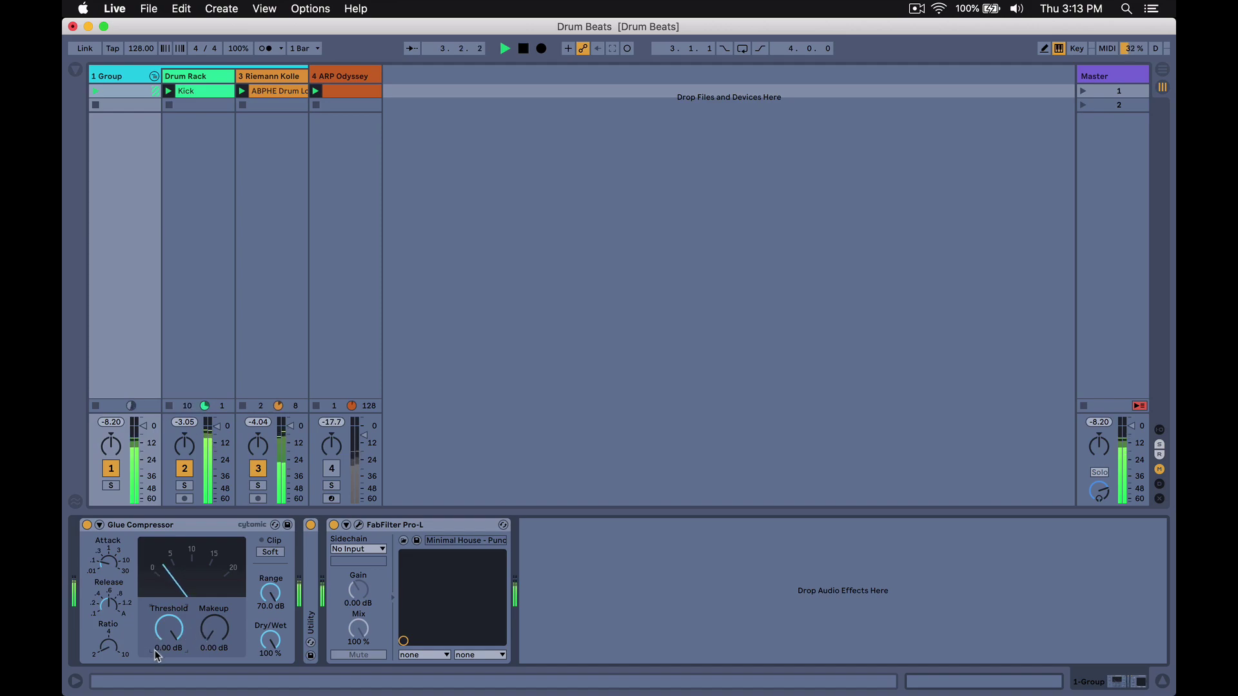
left_click_drag(259, 608, 258, 632)
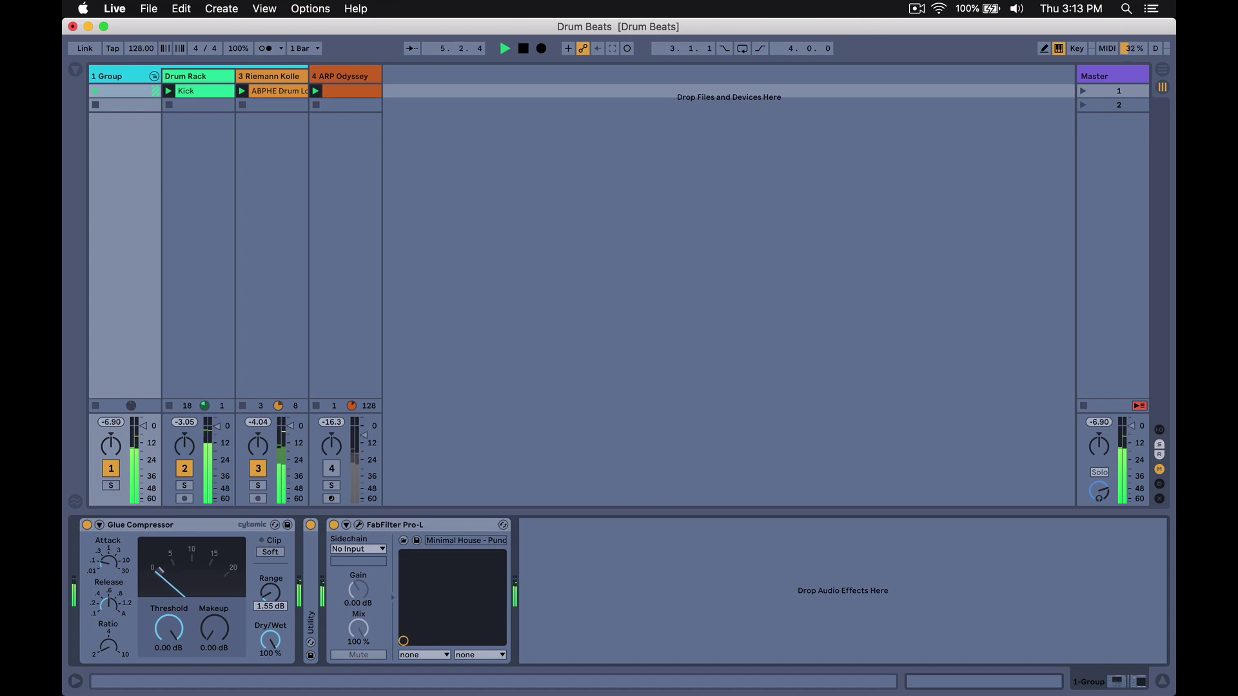
- Compare the group with Glue Compressor bypassed and active using the FabFilter Pro-L level display, close it, and stop playback
left_click(88, 525)
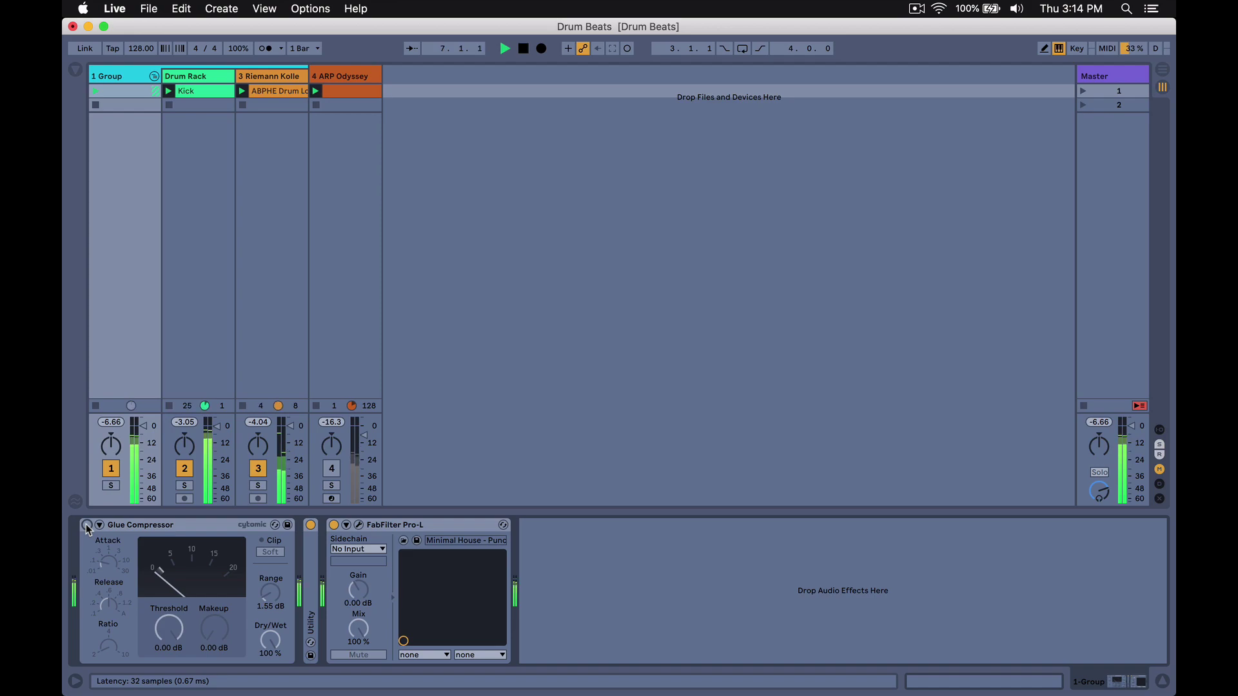
left_click(358, 525)
left_click(87, 525)
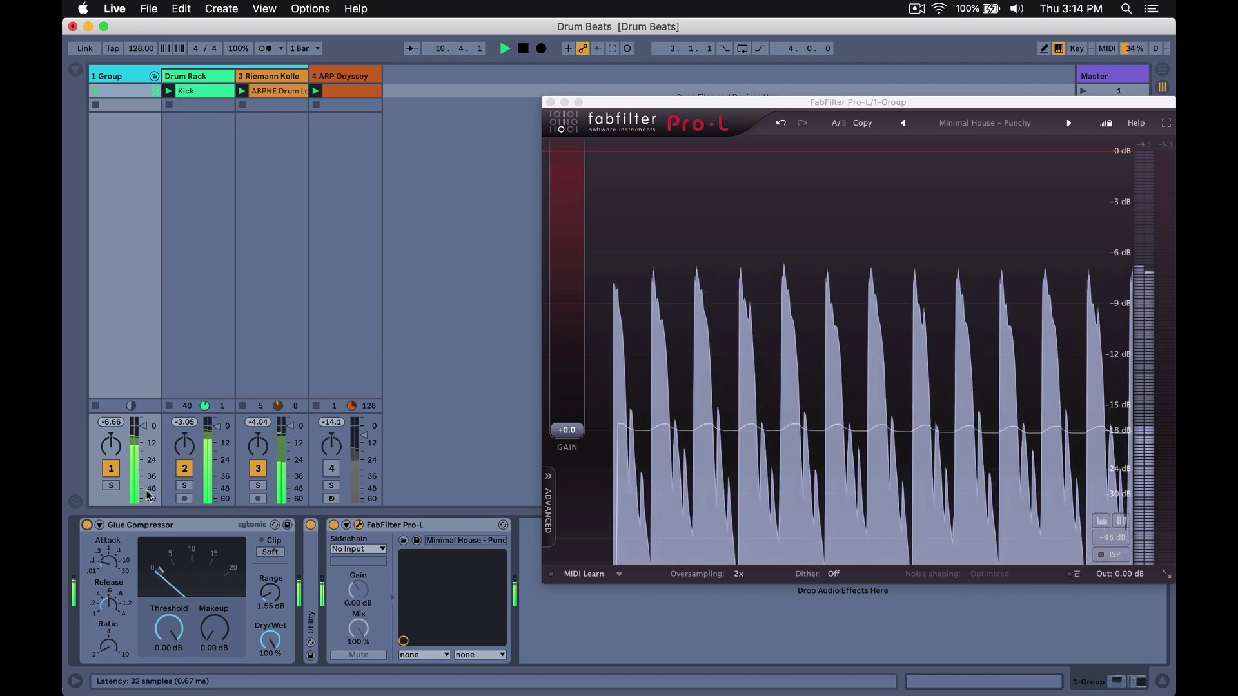
left_click(549, 102)
key("space")
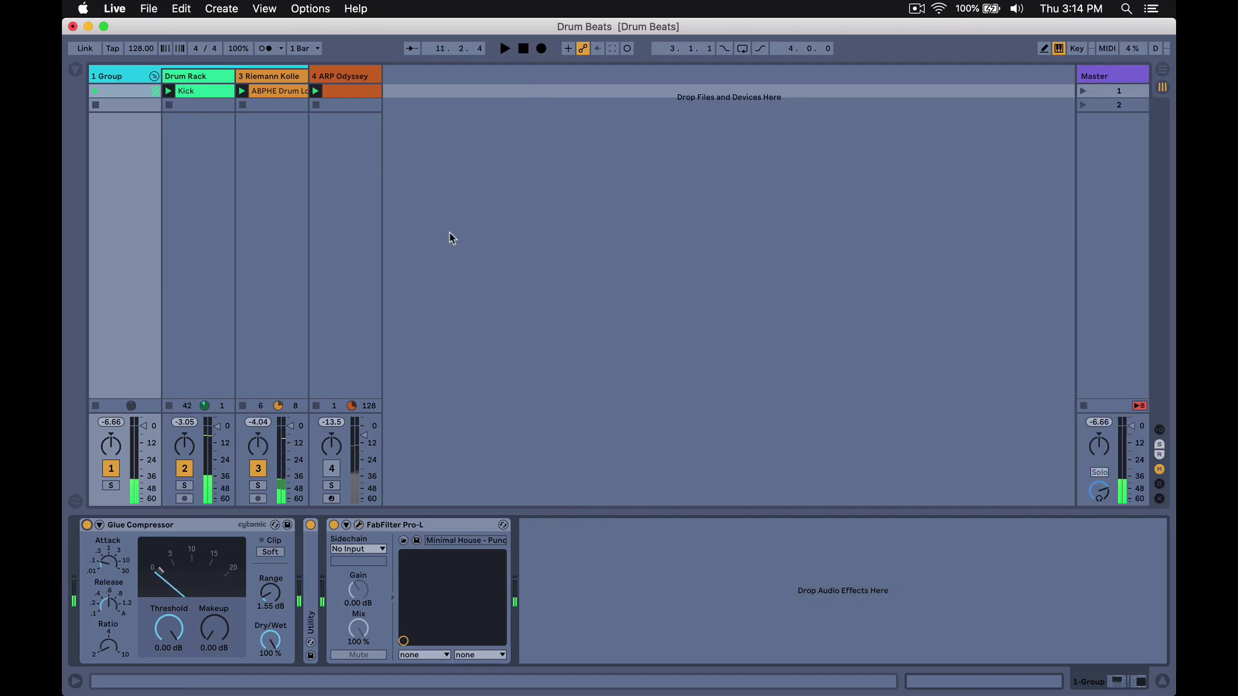
- Activate the 4 ARP Odyssey track, raise its volume, and play it together with the drums
left_click(339, 79)
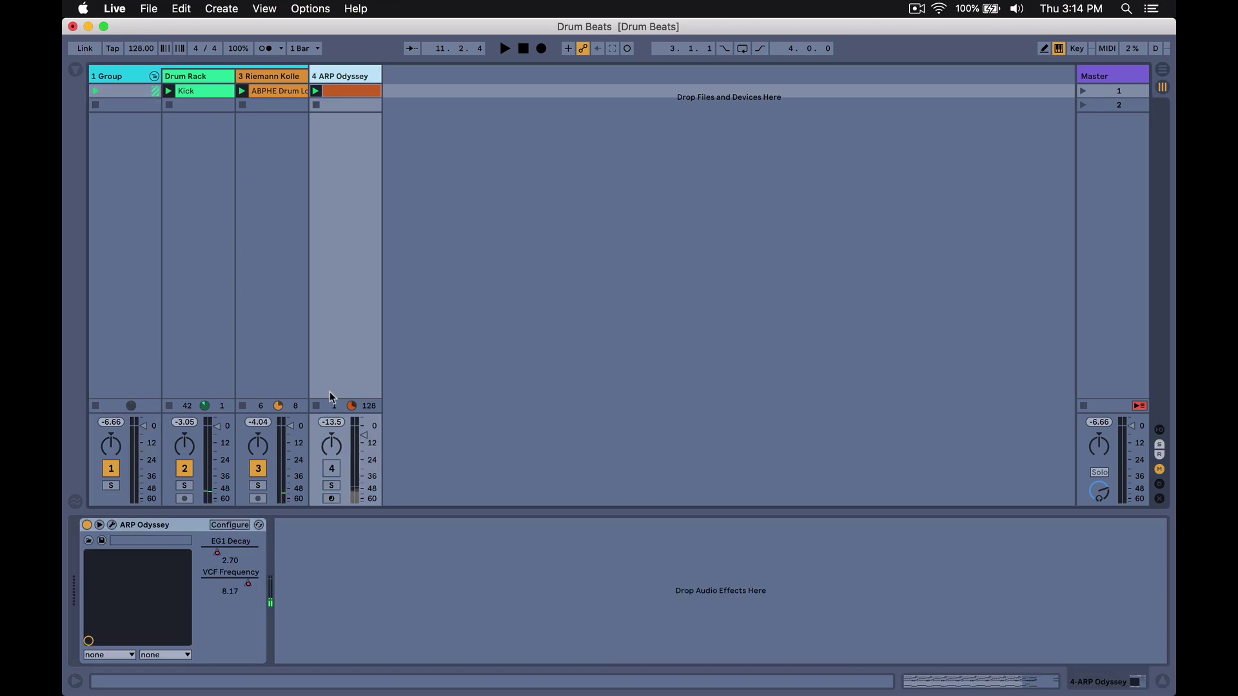
left_click(334, 465)
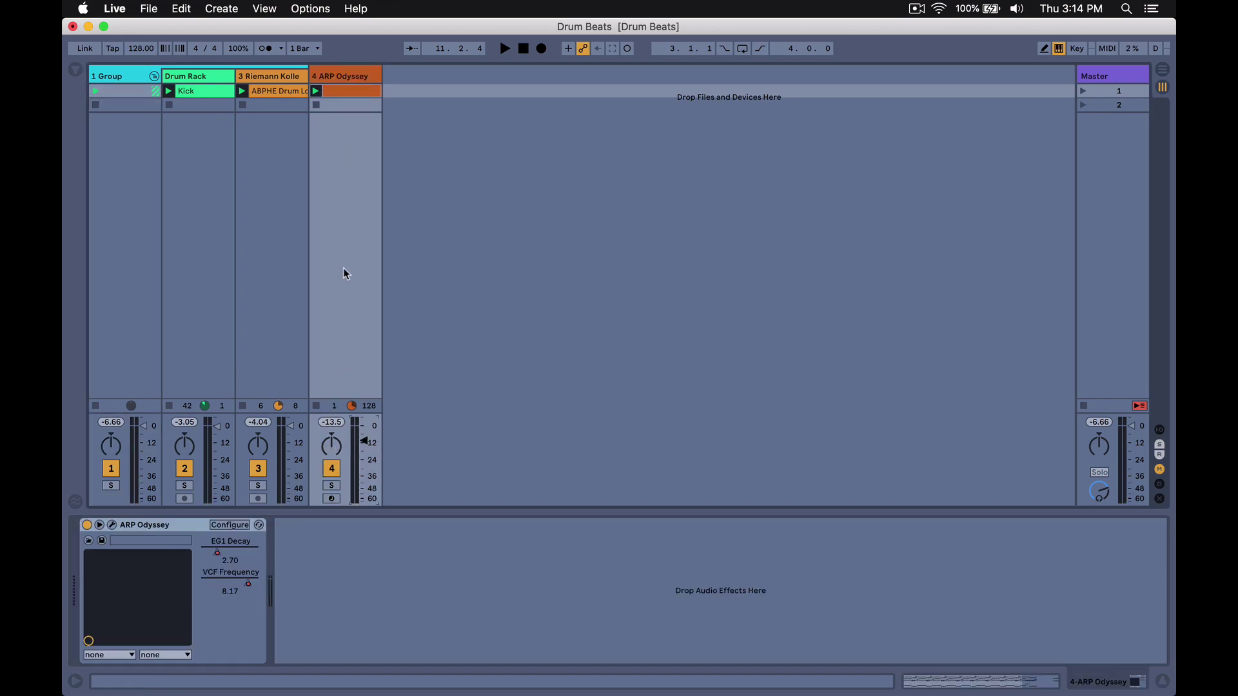
key("space")
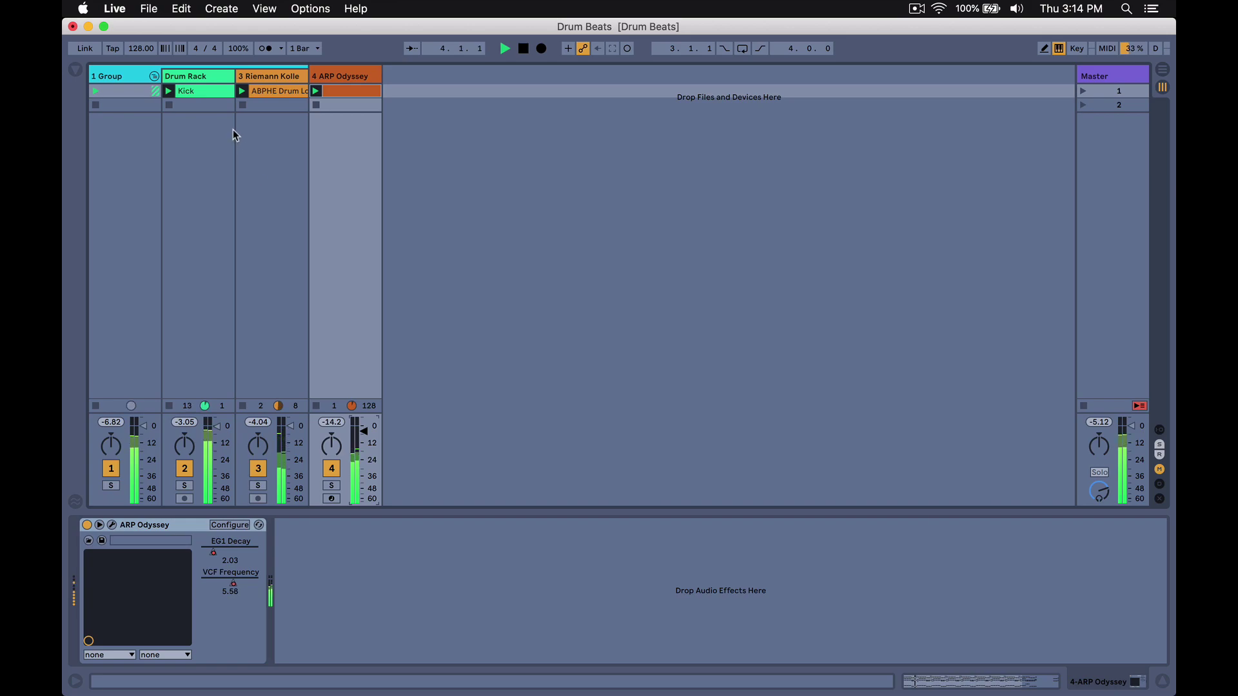
- Bypass Utility on the 3 Riemann Kolle and Drum Rack tracks and the group's Glue Compressor, and play the unprocessed mix
left_click(261, 110)
key("space")
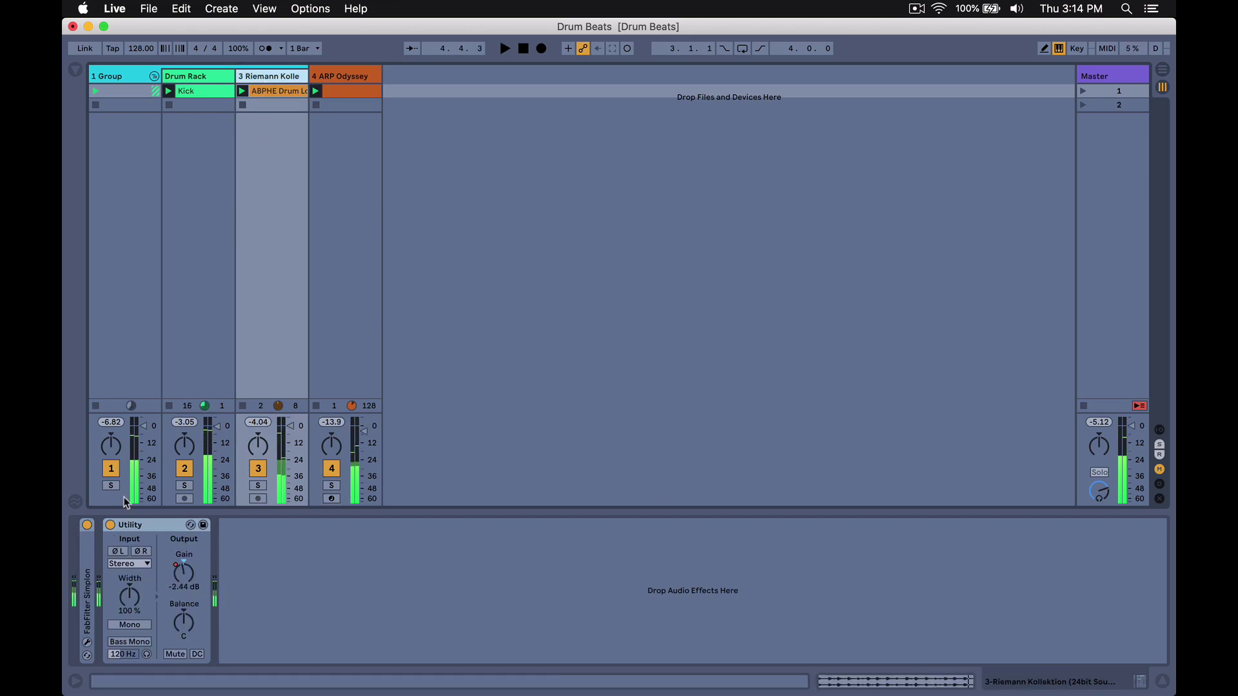
left_click(110, 525)
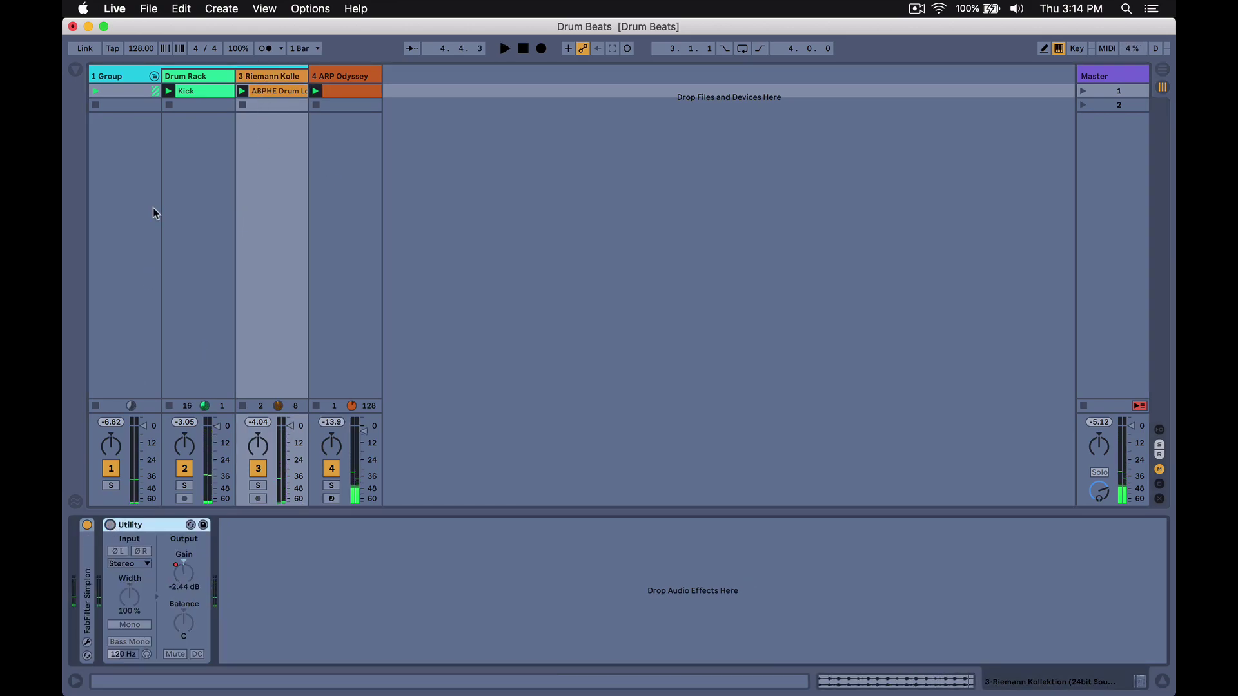
left_click(194, 82)
left_click(129, 78)
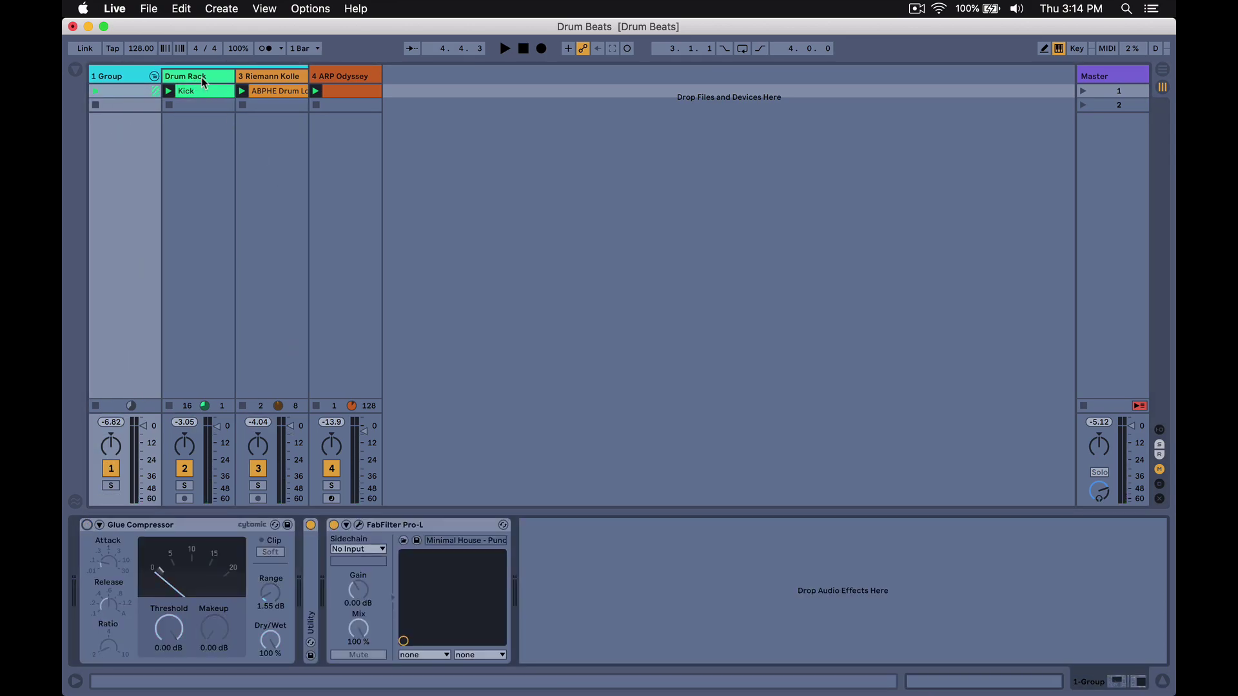
left_click(218, 82)
key("space")
left_click(265, 82)
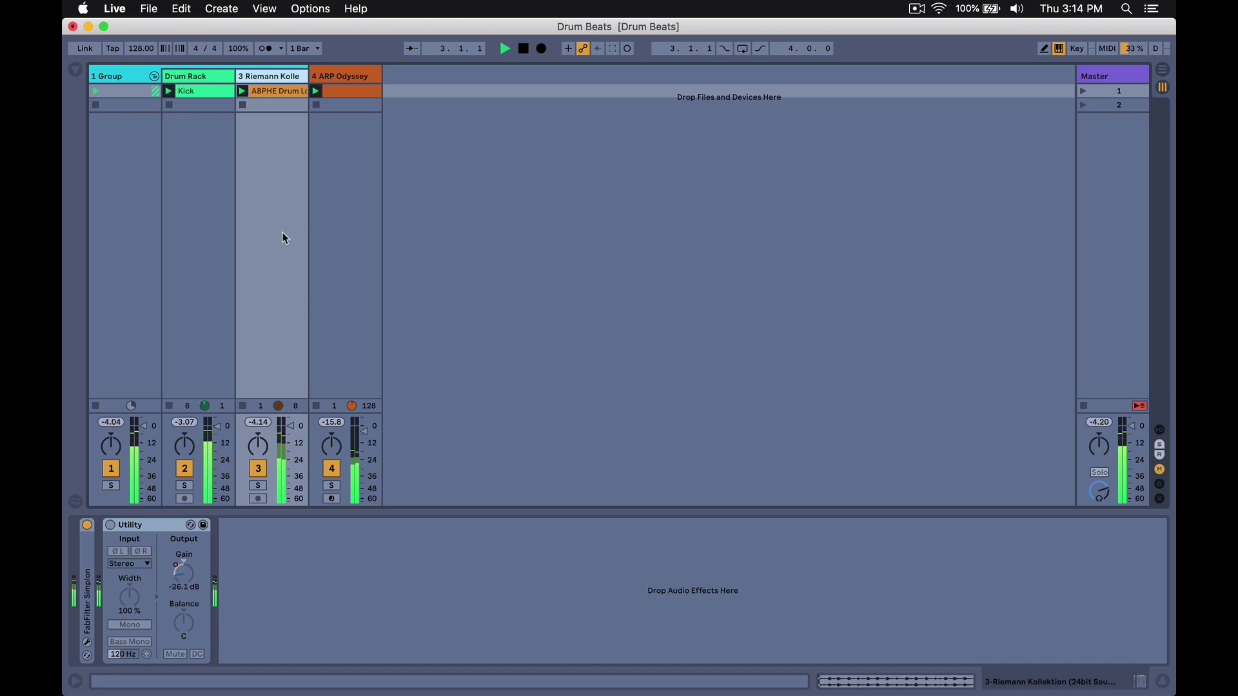
- Lower the 3 Riemann Kolle track to -2.6 dB and ARP Odyssey slightly, re-enable Utility on 3 Riemann Kolle, and stop playback
left_click(291, 429)
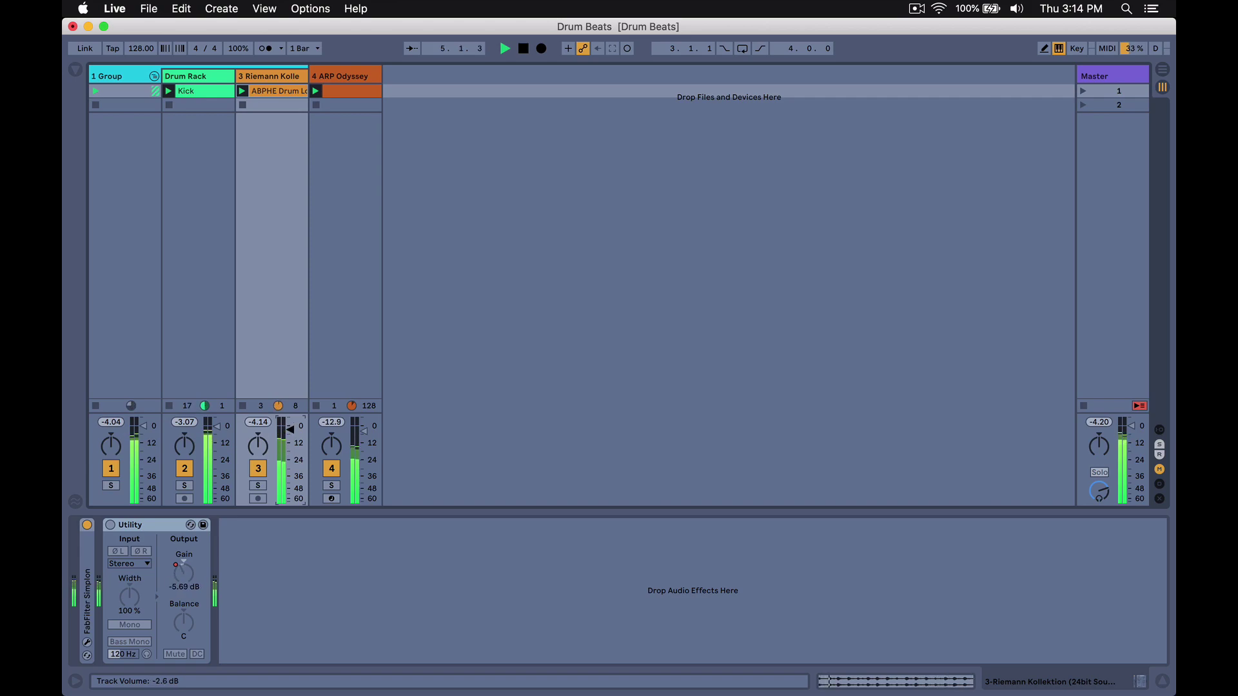
left_click_drag(364, 431, 365, 433)
key("space")
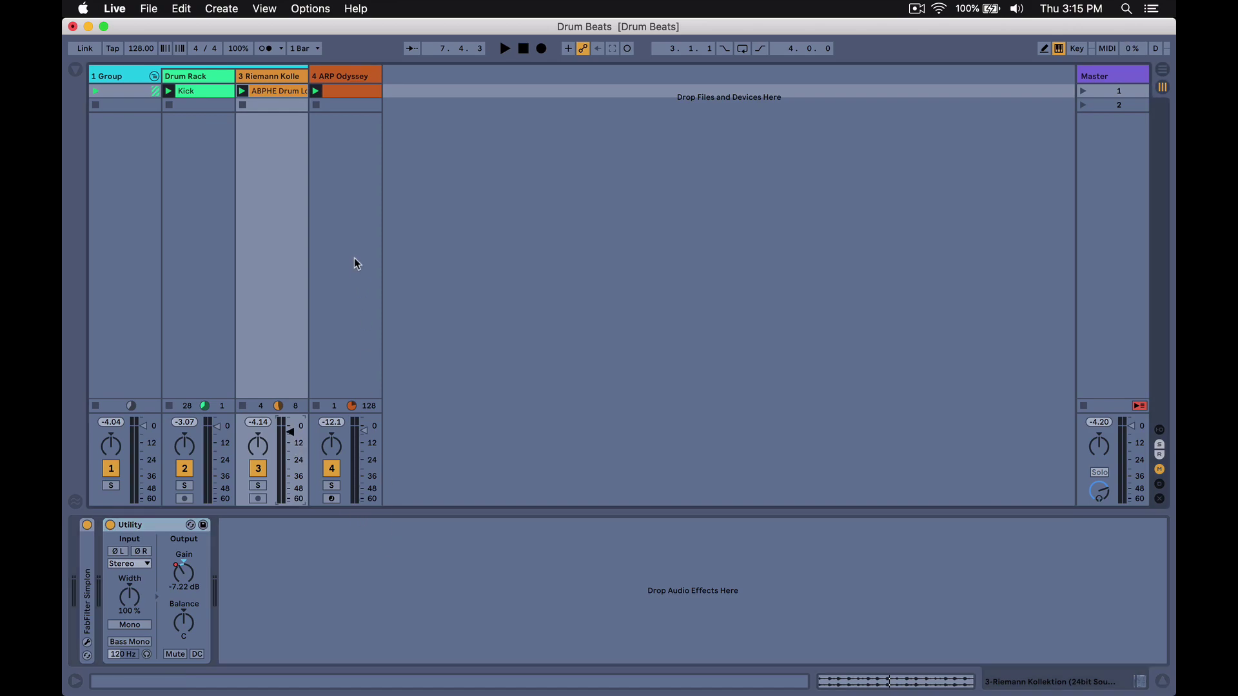
- Play the full mix, re-enable Utility on the Drum Rack track, listen with the ARP Odyssey track selected, and stop
left_click(339, 81)
key("space")
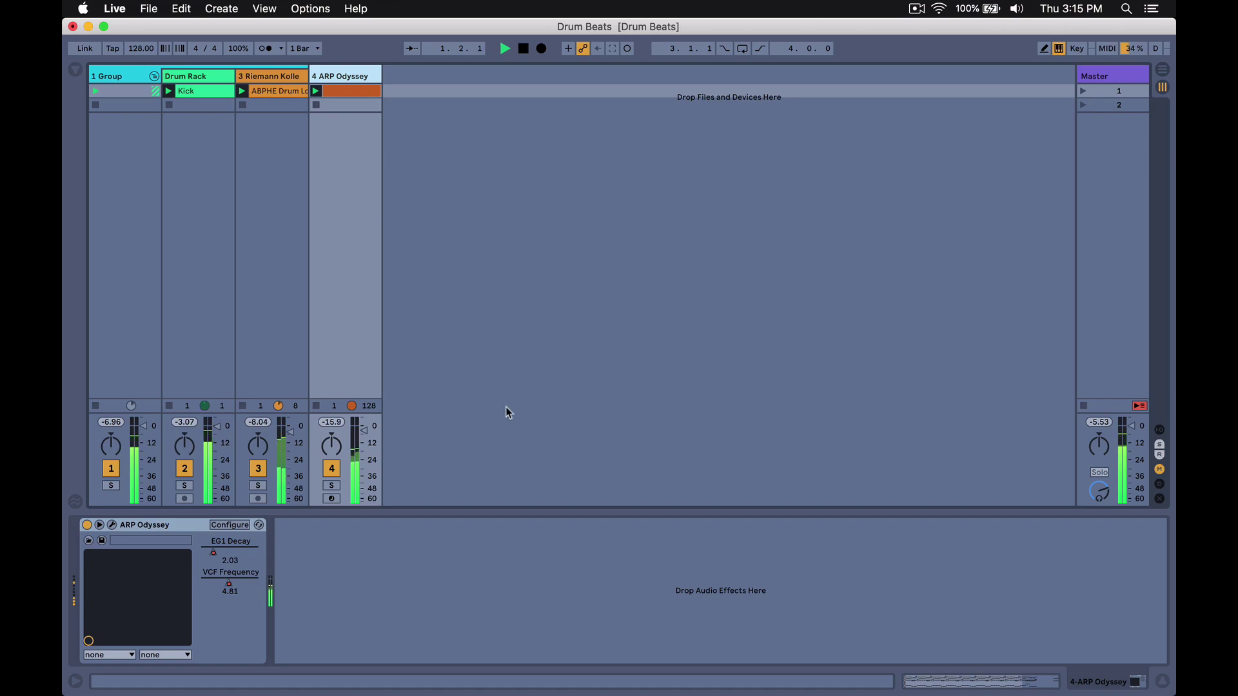
left_click(211, 77)
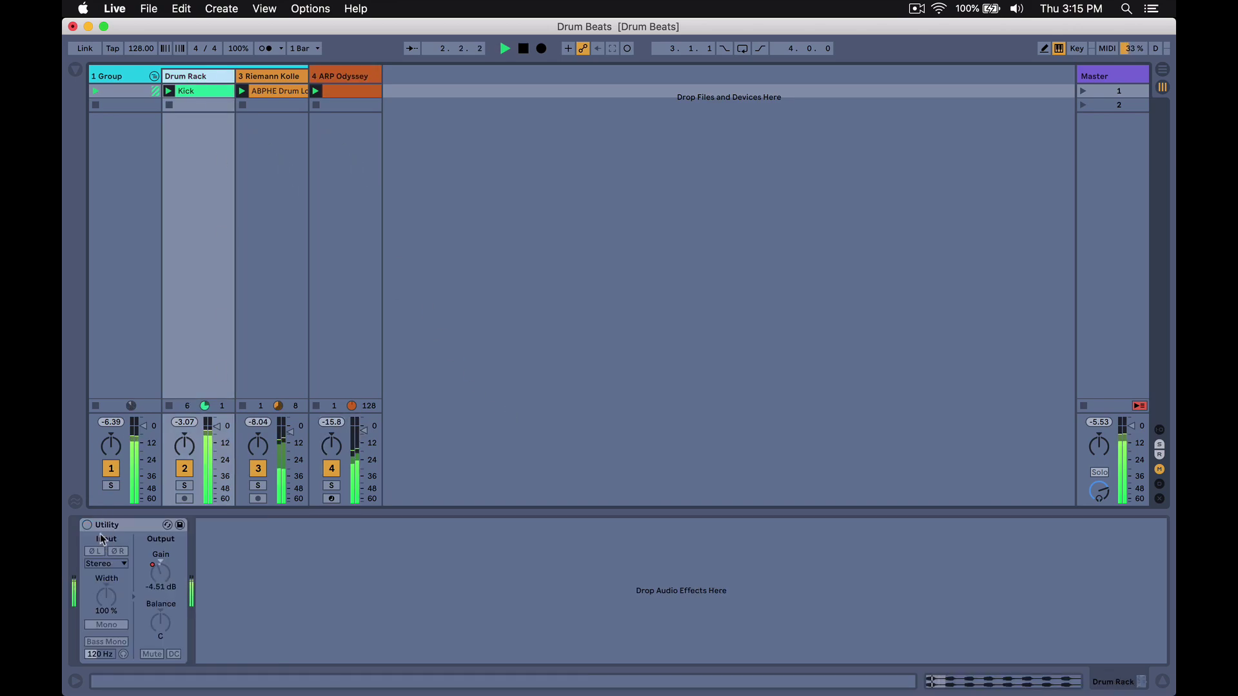
left_click(345, 77)
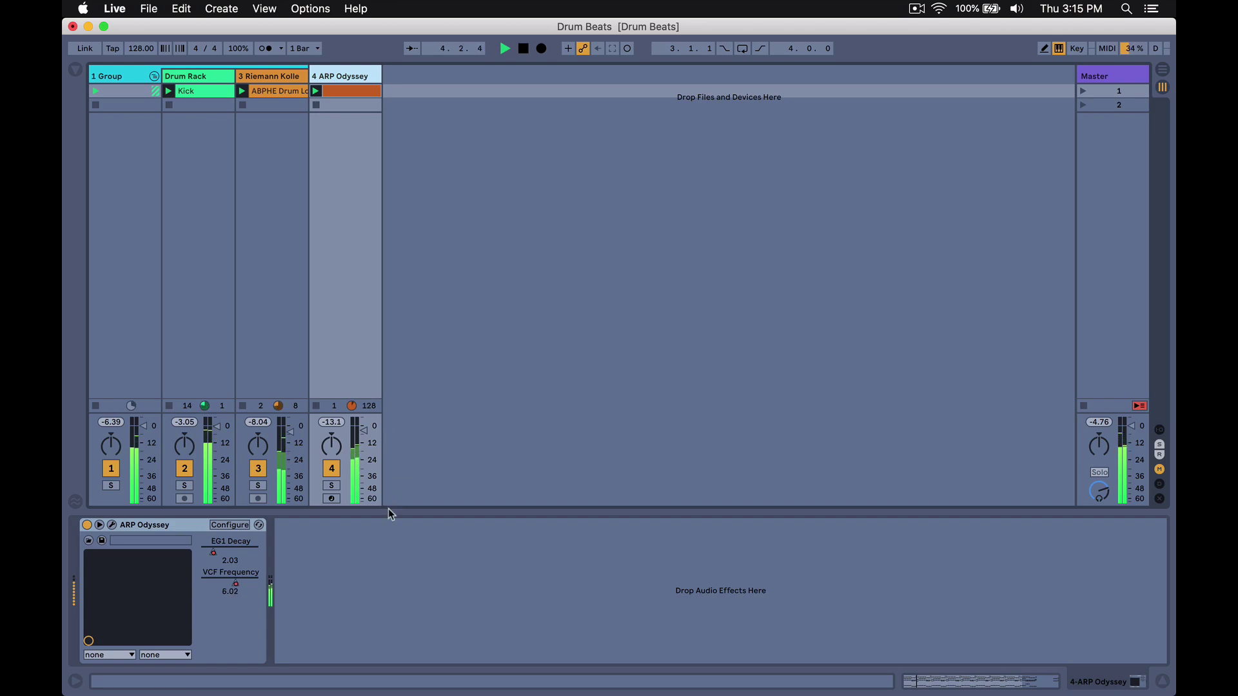
key("space")
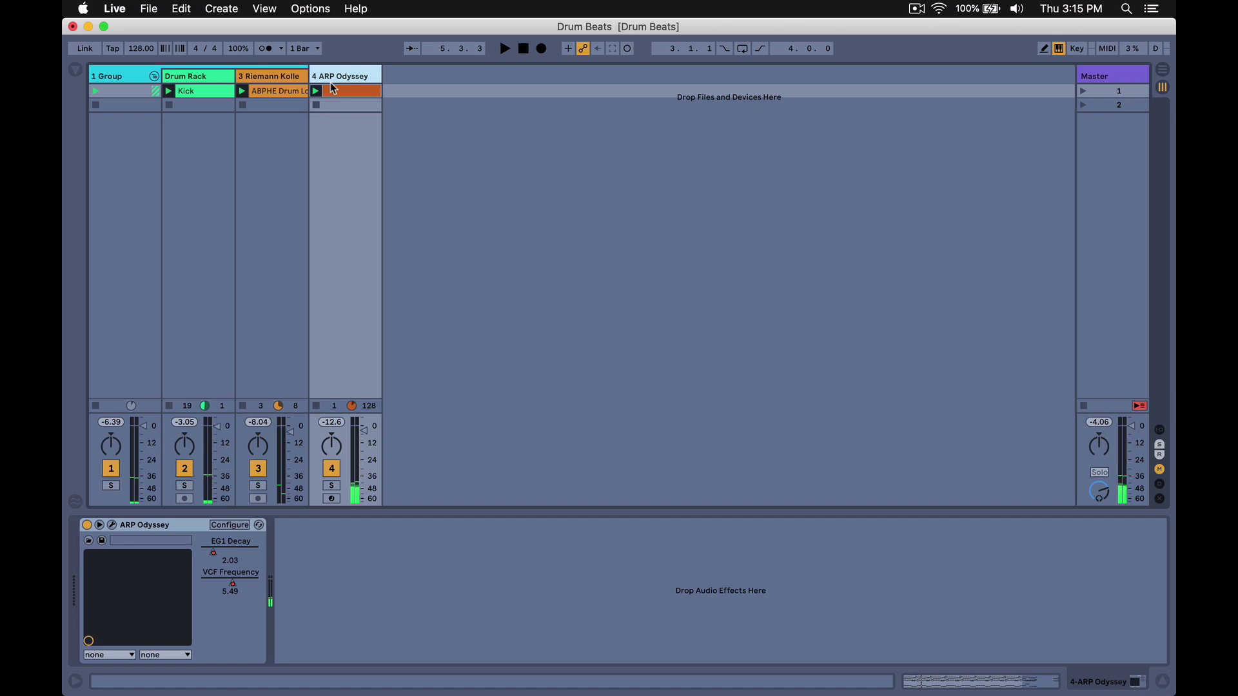
- Add Utility from the Utilities collection after the ARP Odyssey instrument on the 4 ARP Odyssey track
left_click(110, 89)
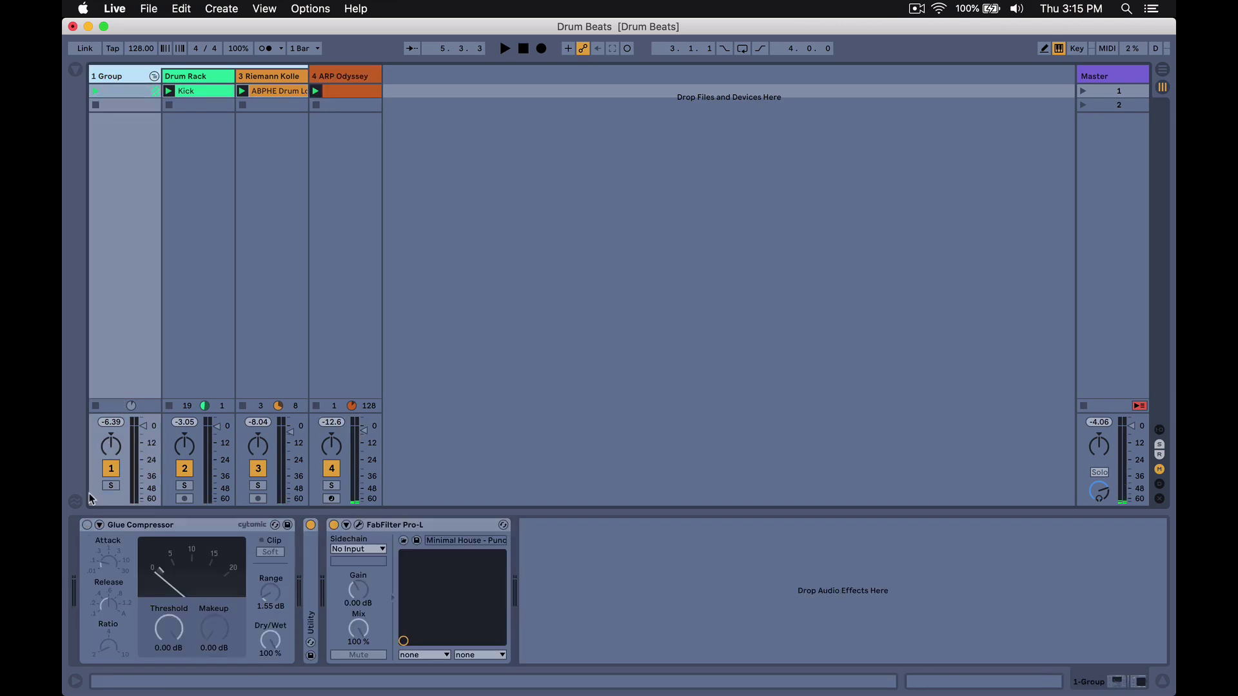
left_click(334, 119)
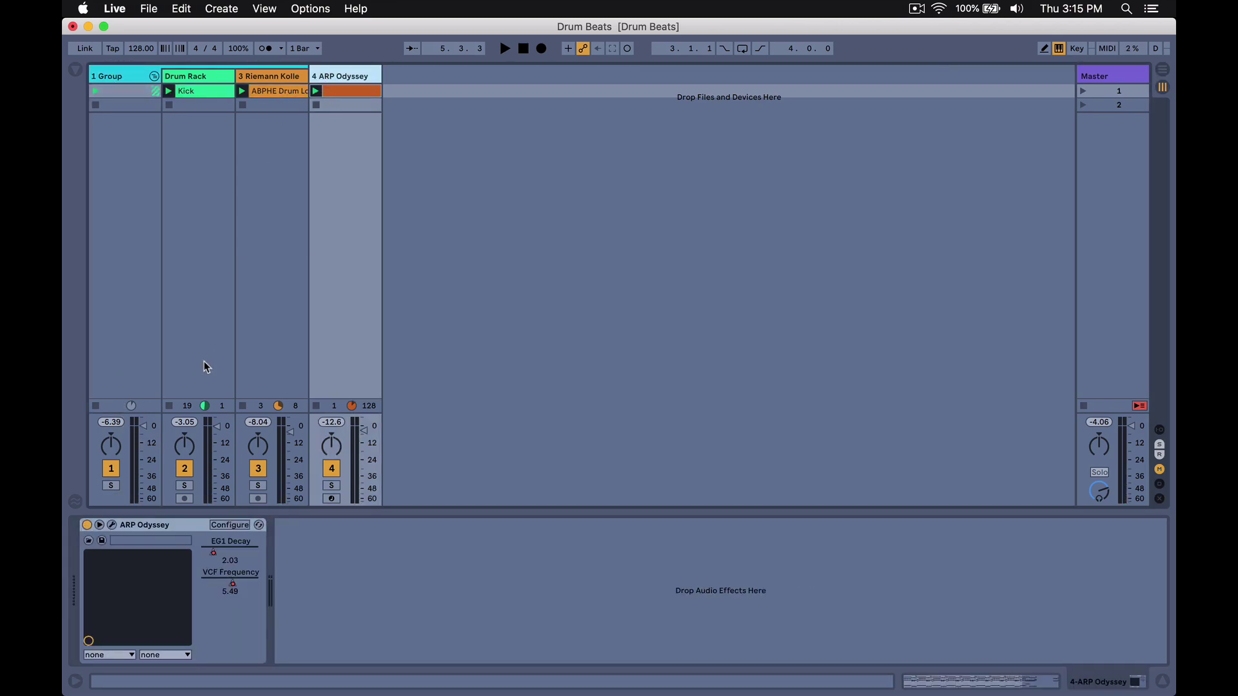
left_click(76, 71)
left_click_drag(229, 142, 349, 594)
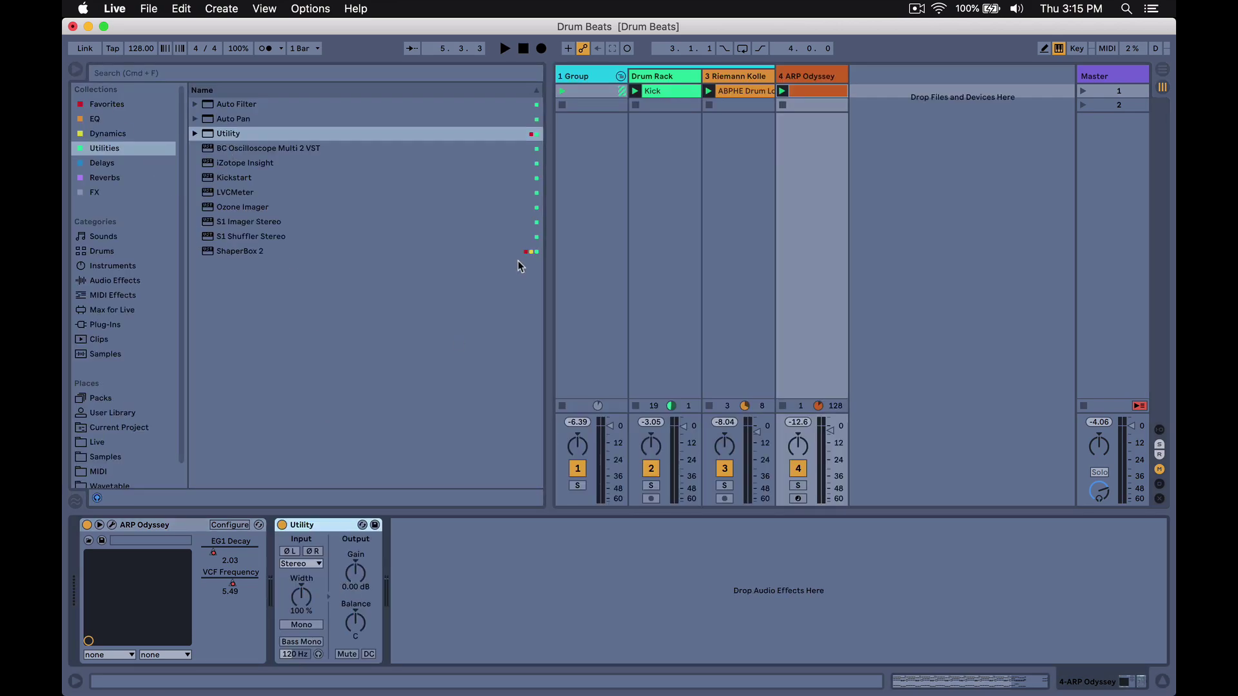
left_click(76, 71)
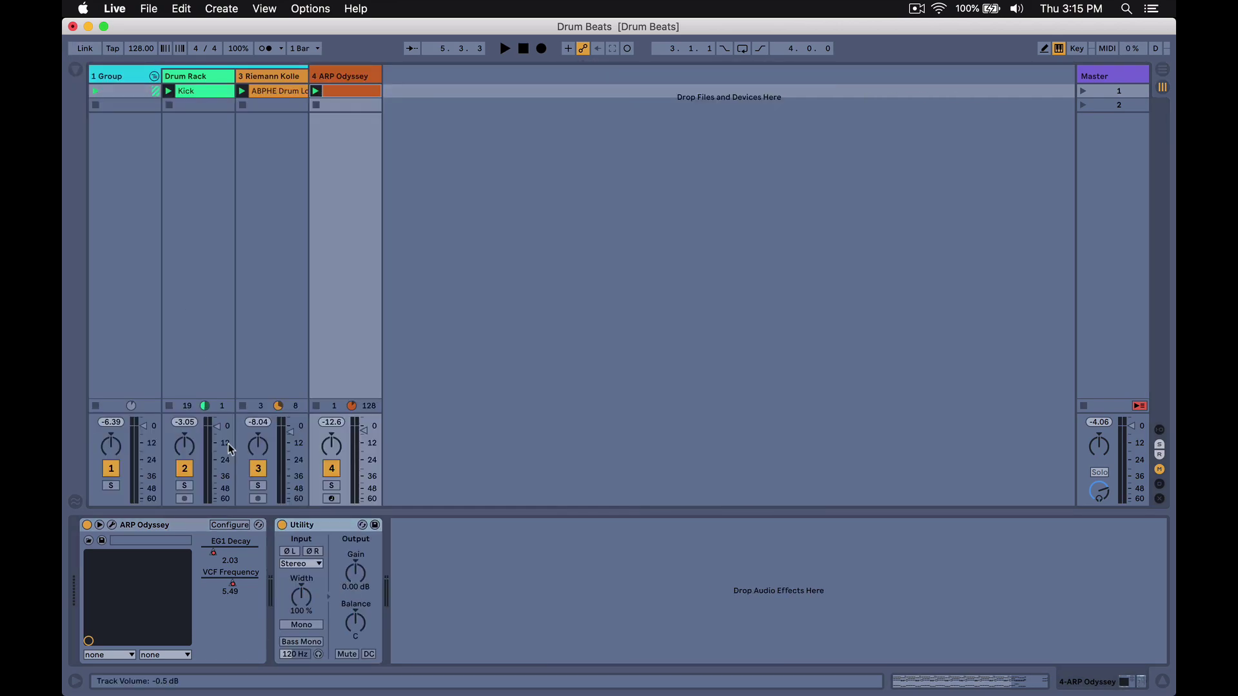
- Open the ARP Odyssey clip and show its Utility Gain envelope
double_click(335, 89)
left_click(160, 100)
left_click(161, 87)
left_click(161, 87)
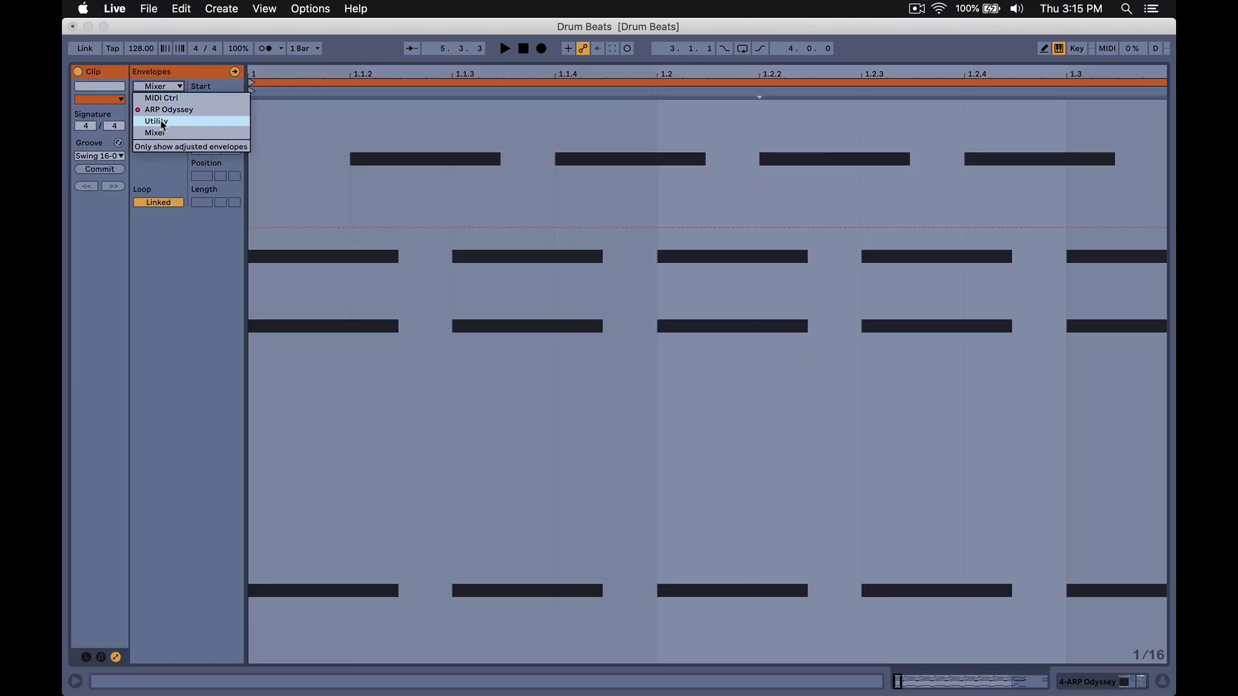
left_click(161, 121)
left_click(158, 99)
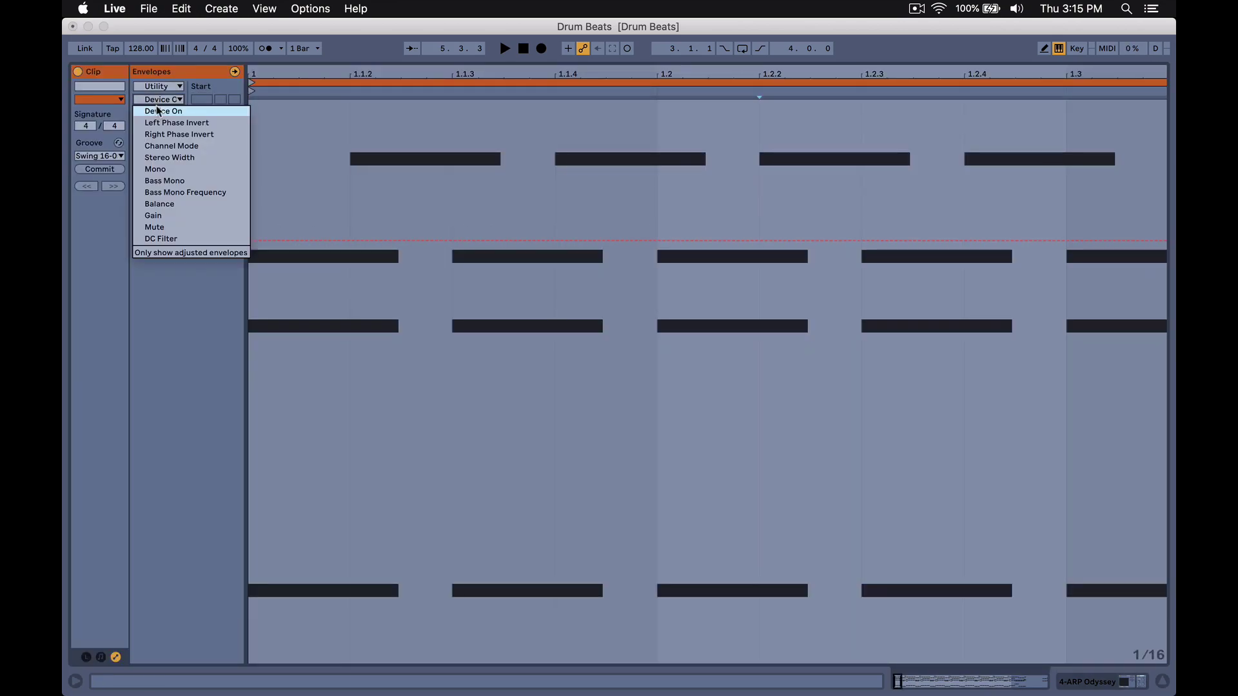
left_click(171, 215)
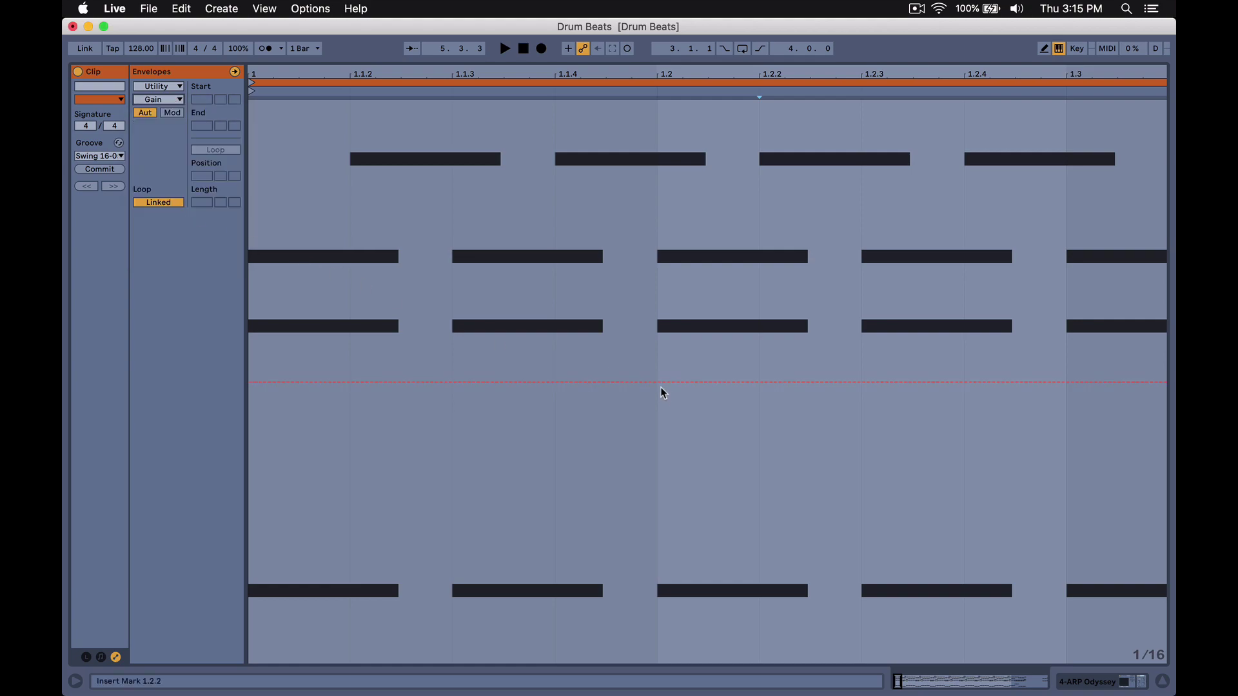
- Unlink the Gain envelope's loop from the ARP Odyssey clip, set its length to 0.2.0, and start playback
left_click(158, 203)
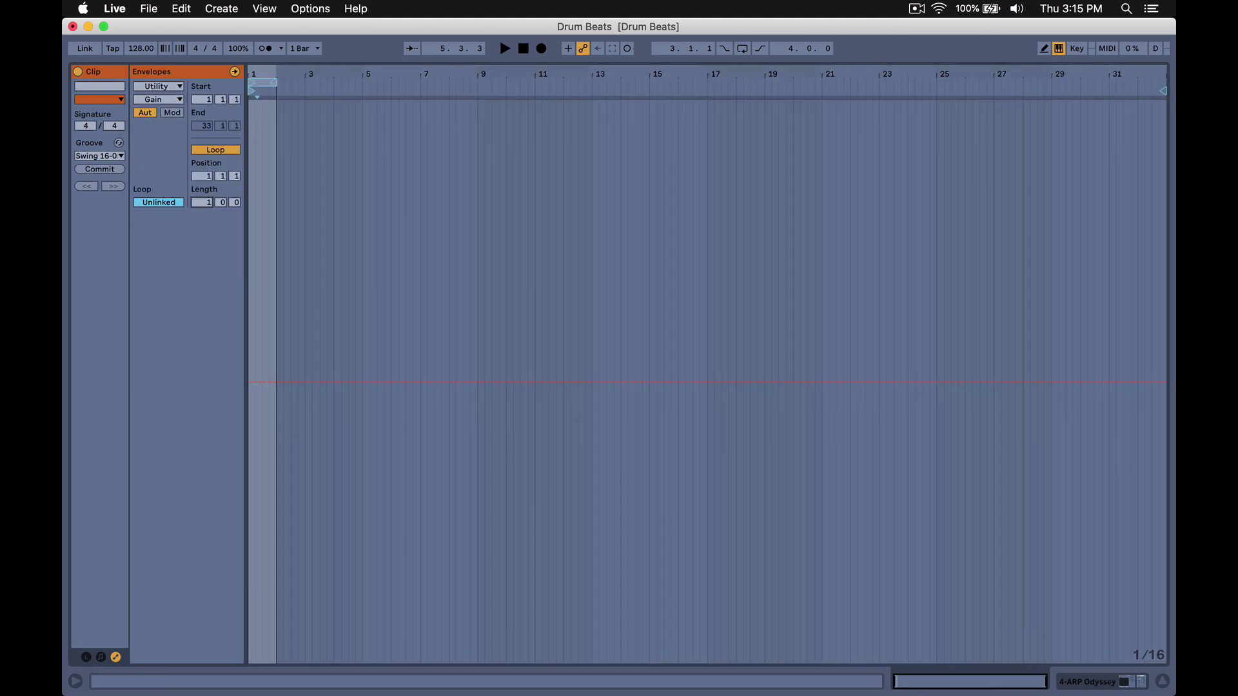
left_click_drag(266, 67, 521, 144)
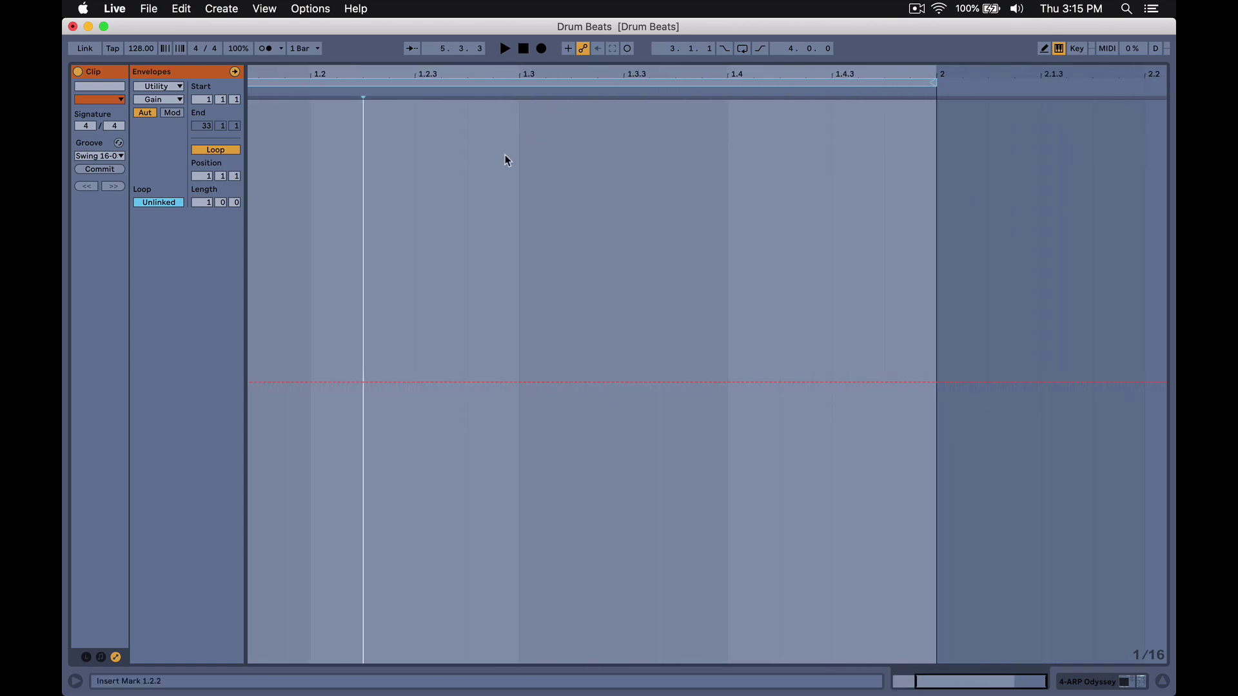
left_click_drag(237, 204, 236, 236)
scroll(378, 214, "left", 3)
key("space")
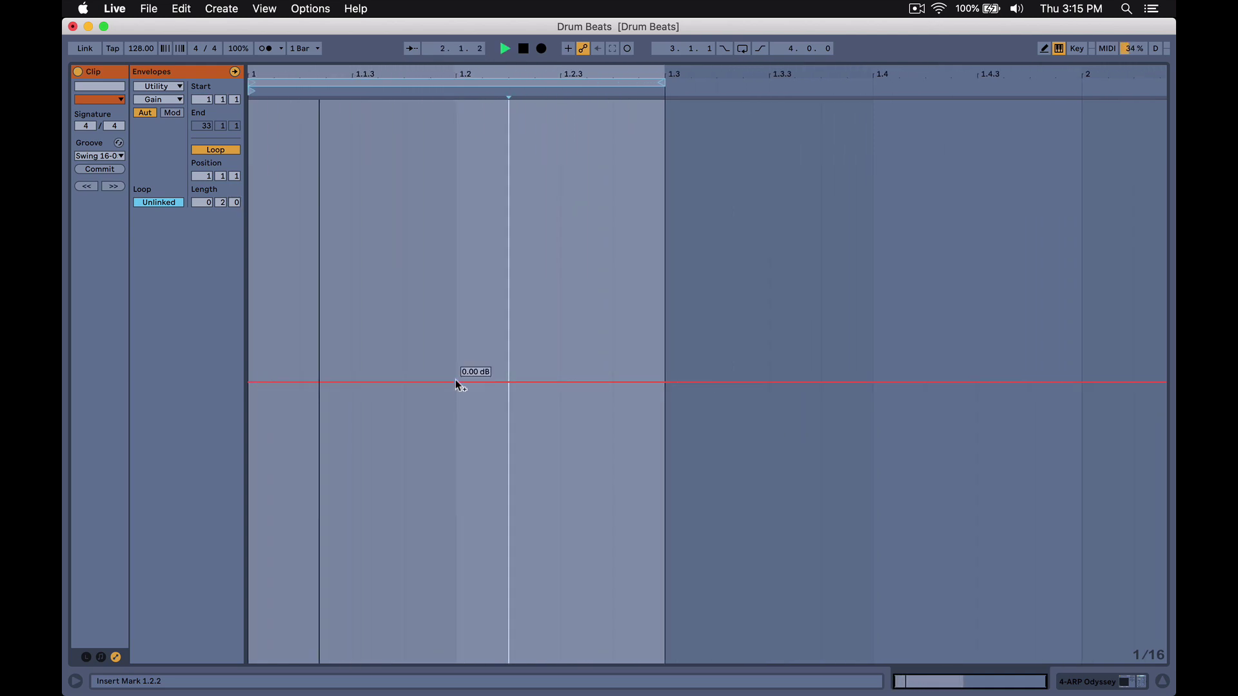
- Add Gain envelope points at 1.1.2 and 1.1.3, lower the start to about -20.6 dB, curve the rise back to 0 dB, and play
left_click(352, 383)
left_click(299, 382)
key("space")
left_click_drag(249, 383, 250, 545)
left_click_drag(278, 493, 280, 513)
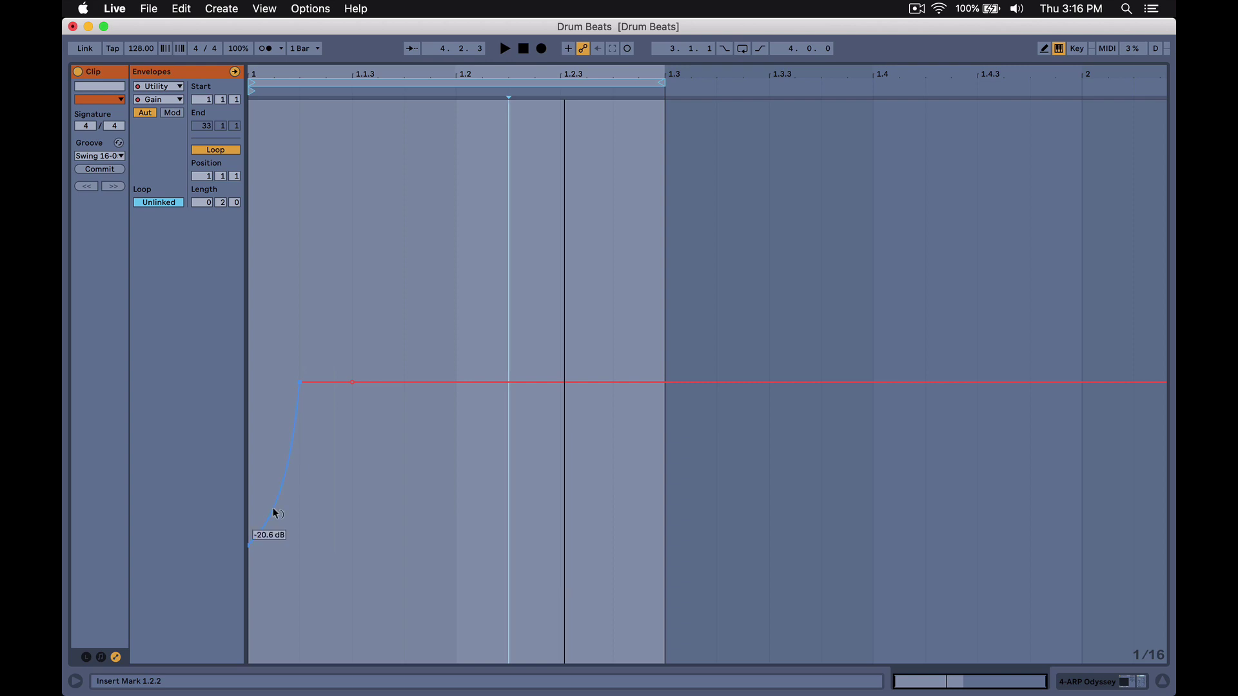
key("space")
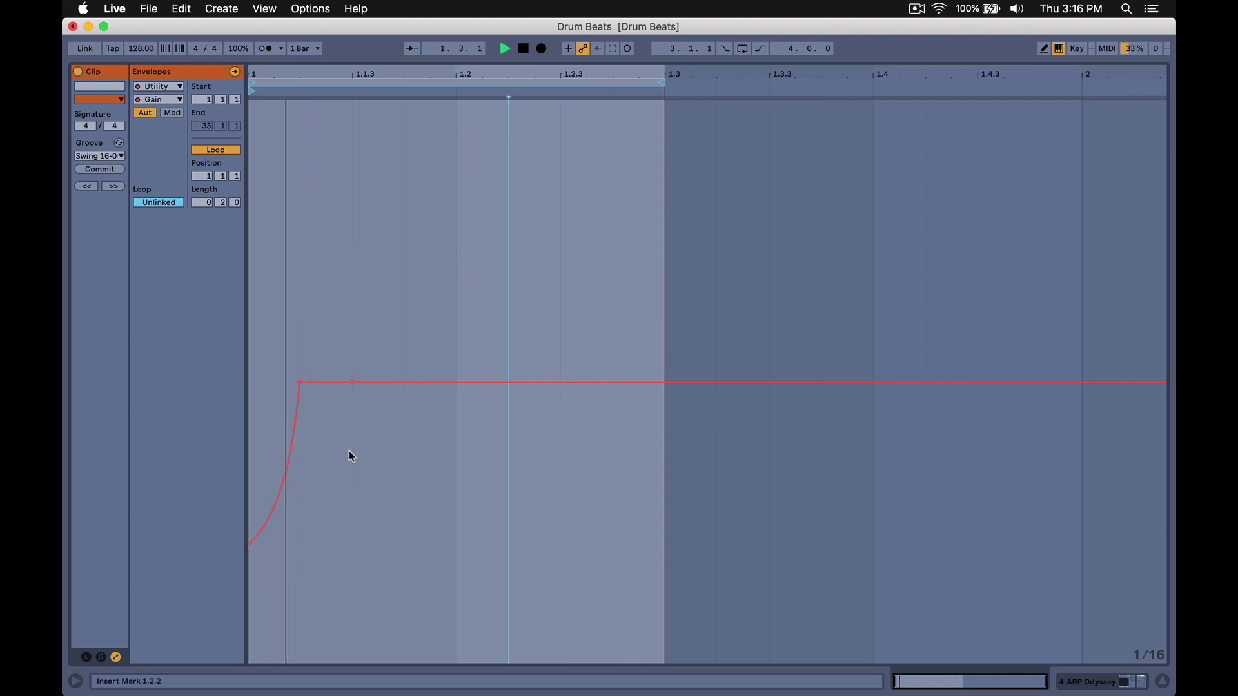
- Create a second Gain dip at 1.2 with a curved recovery to 0 dB at 1.2.2
left_click(456, 382)
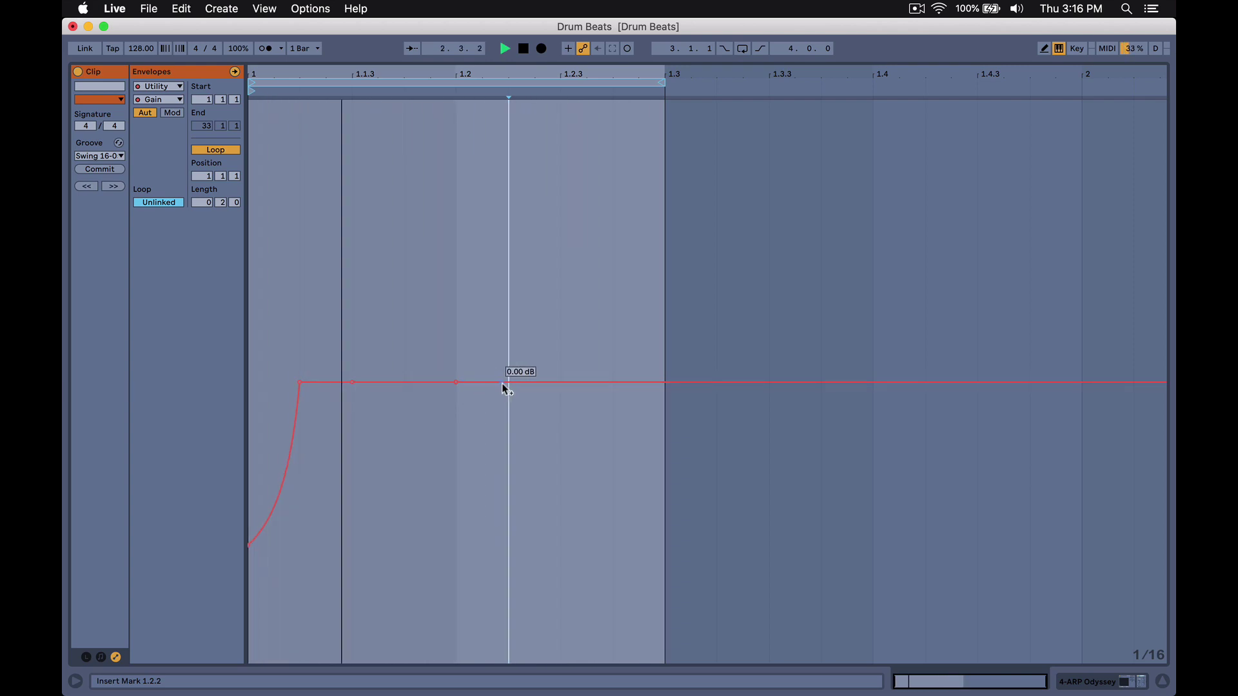
left_click_drag(467, 389, 457, 554)
left_click_drag(492, 469, 496, 498)
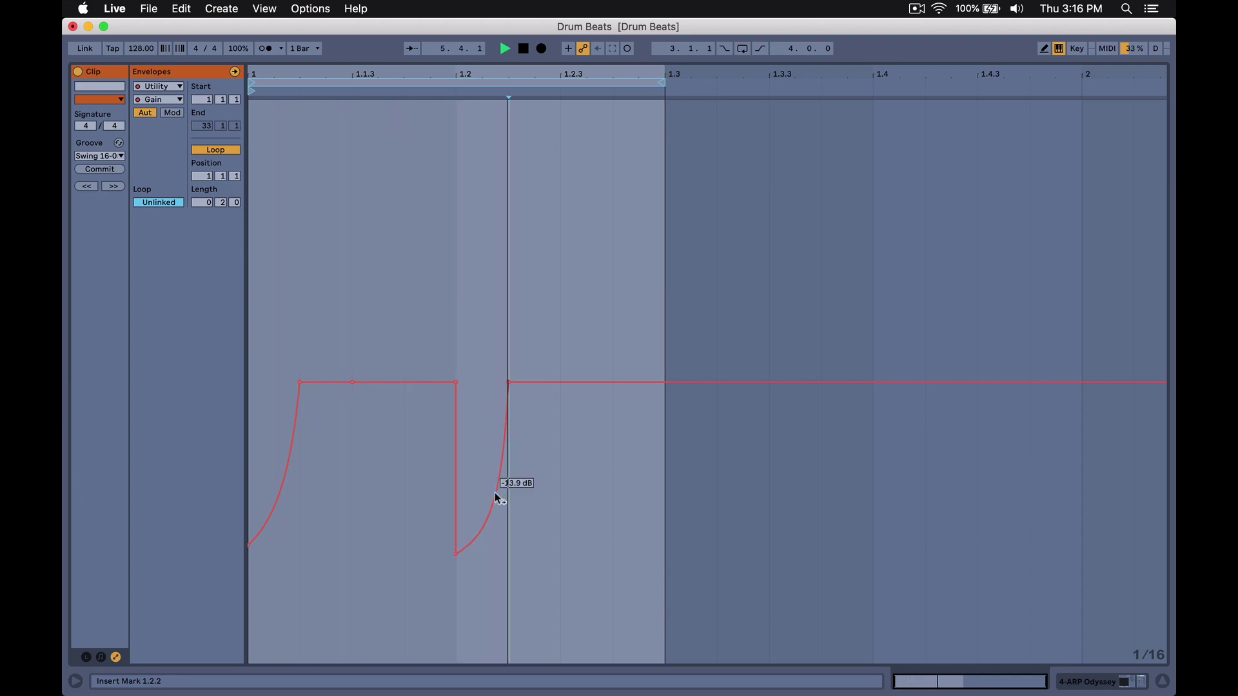
- Lengthen the Gain recoveries to end at 1.2.3 and 1.1.3, and straighten the first recovery's curve
key("space")
left_click_drag(509, 382, 561, 383)
key("space")
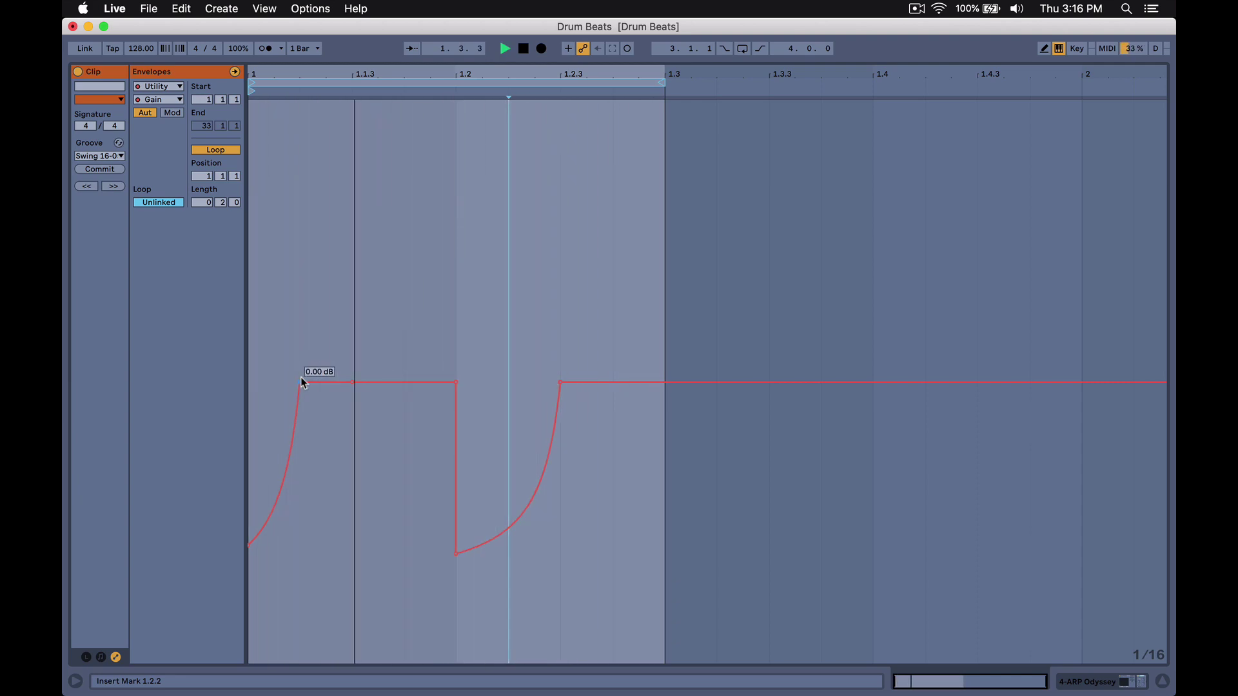
left_click_drag(302, 382, 354, 383)
double_click(331, 472, "alt")
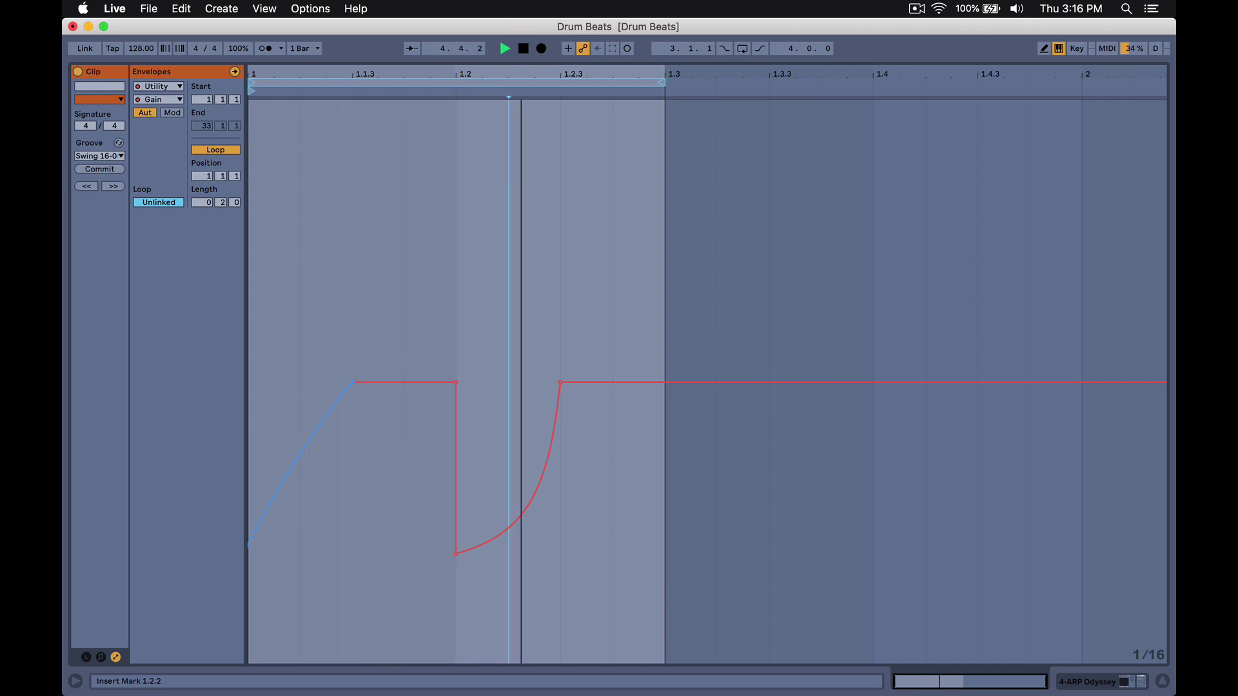
- Make the second Gain recovery's curve slightly shallower and audition it
key("space")
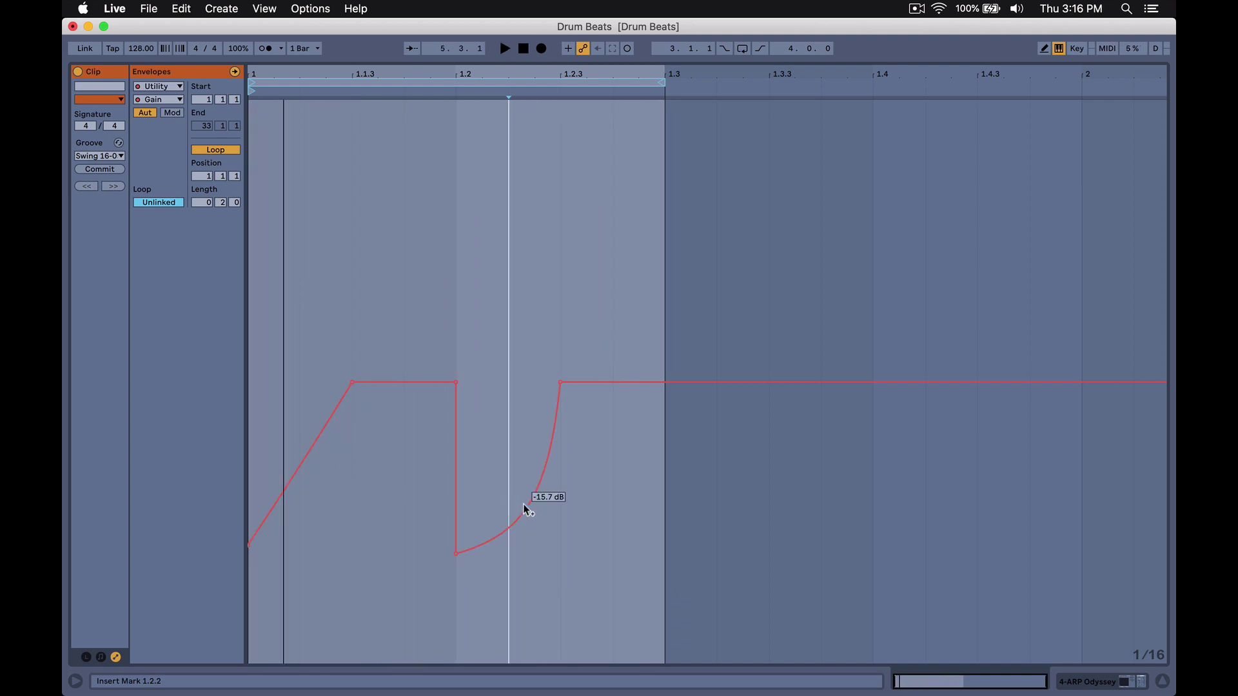
left_click_drag(524, 510, 524, 503)
key("space")
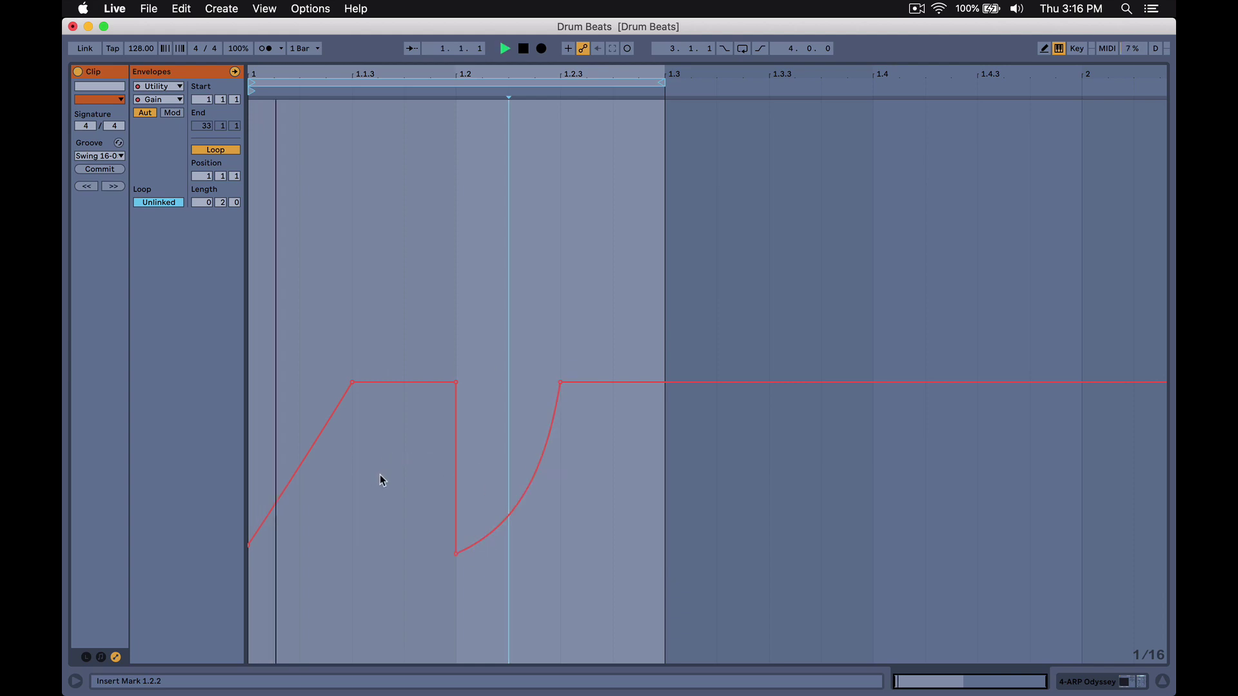
key("space")
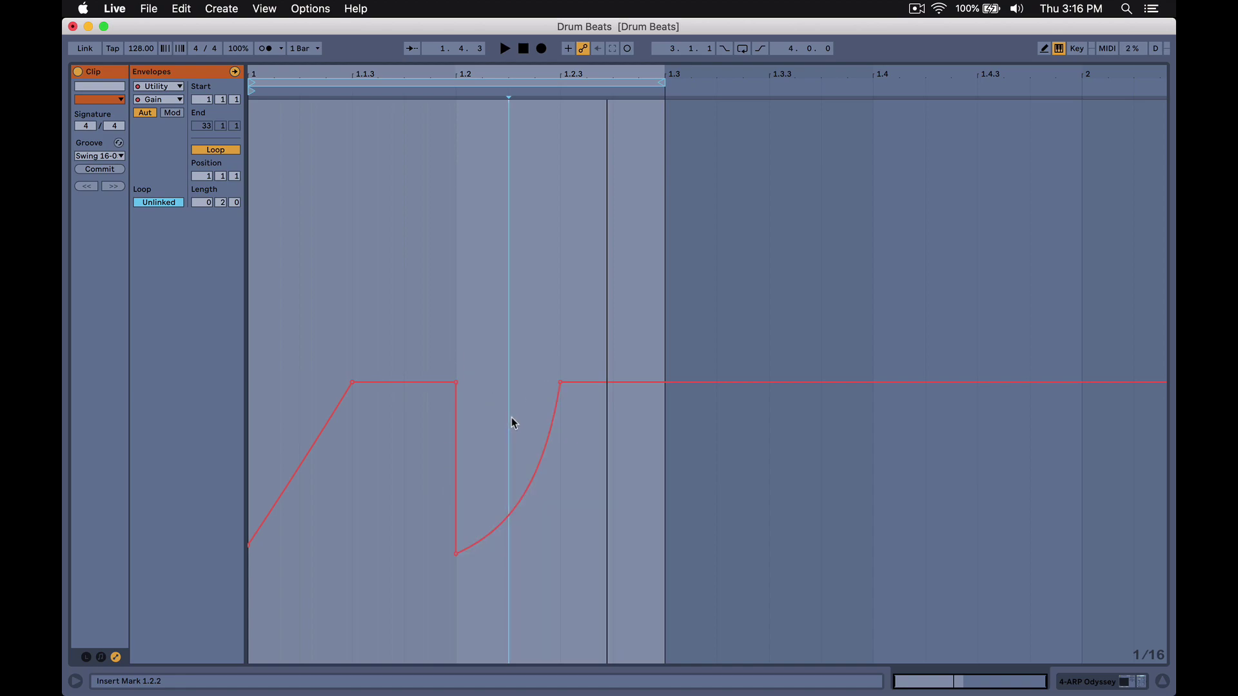
- Turn the grid off and shift the second recovery's 0 dB endpoint slightly before 1.2.3, auditioning the timing
left_click(547, 363)
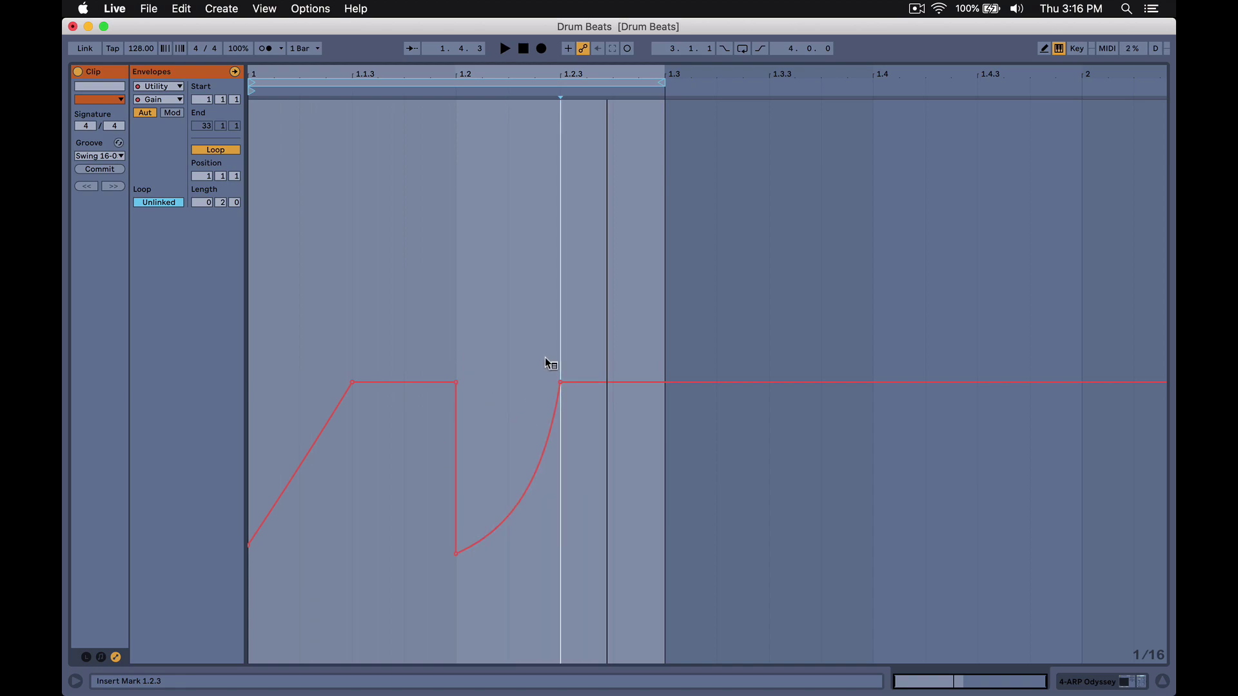
right_click(545, 363)
left_click(566, 477)
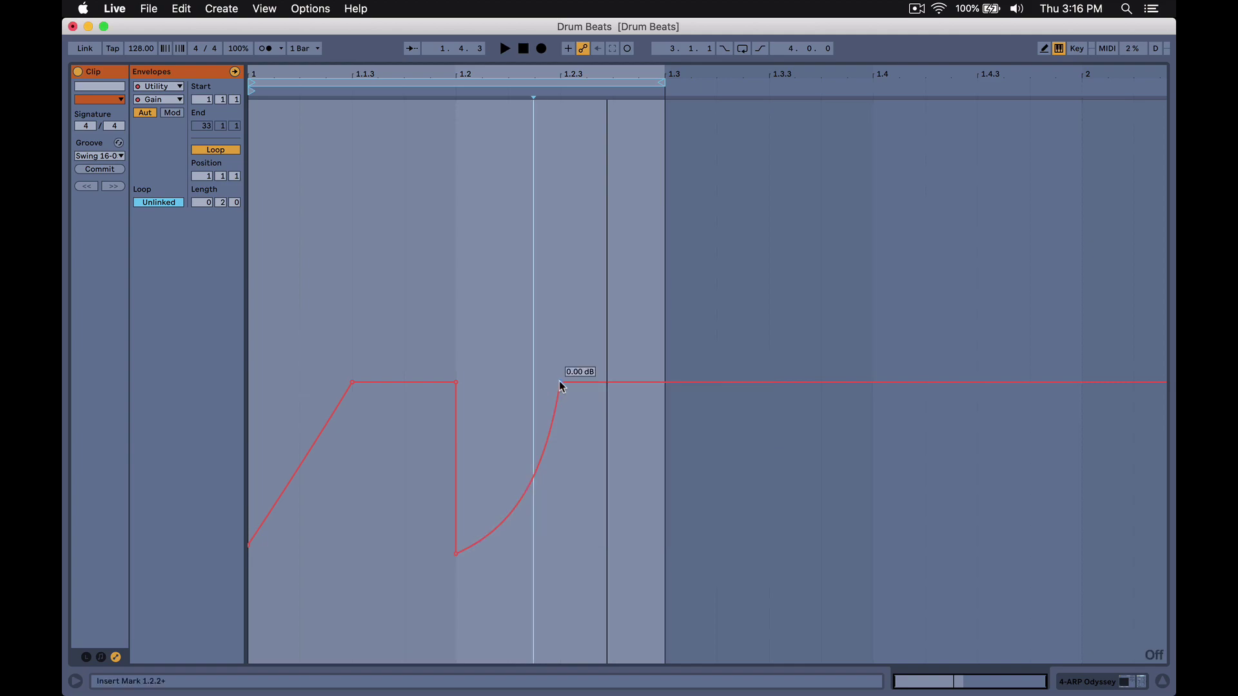
left_click_drag(560, 382, 548, 383)
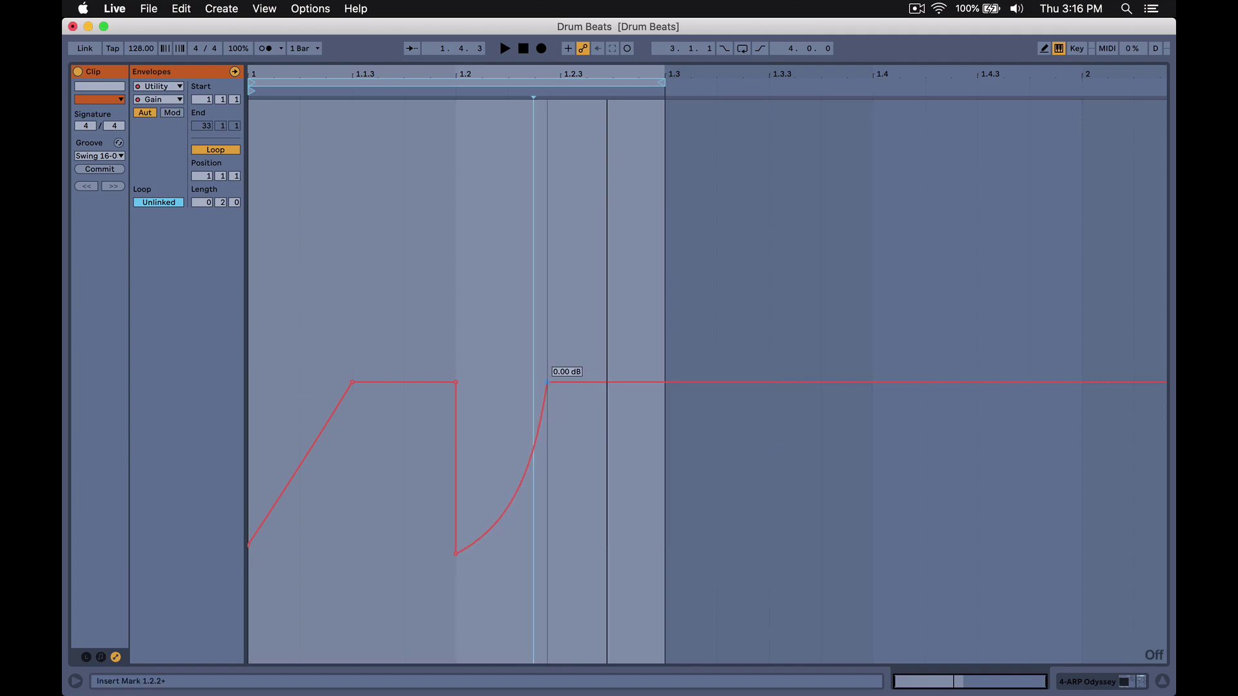
key("space")
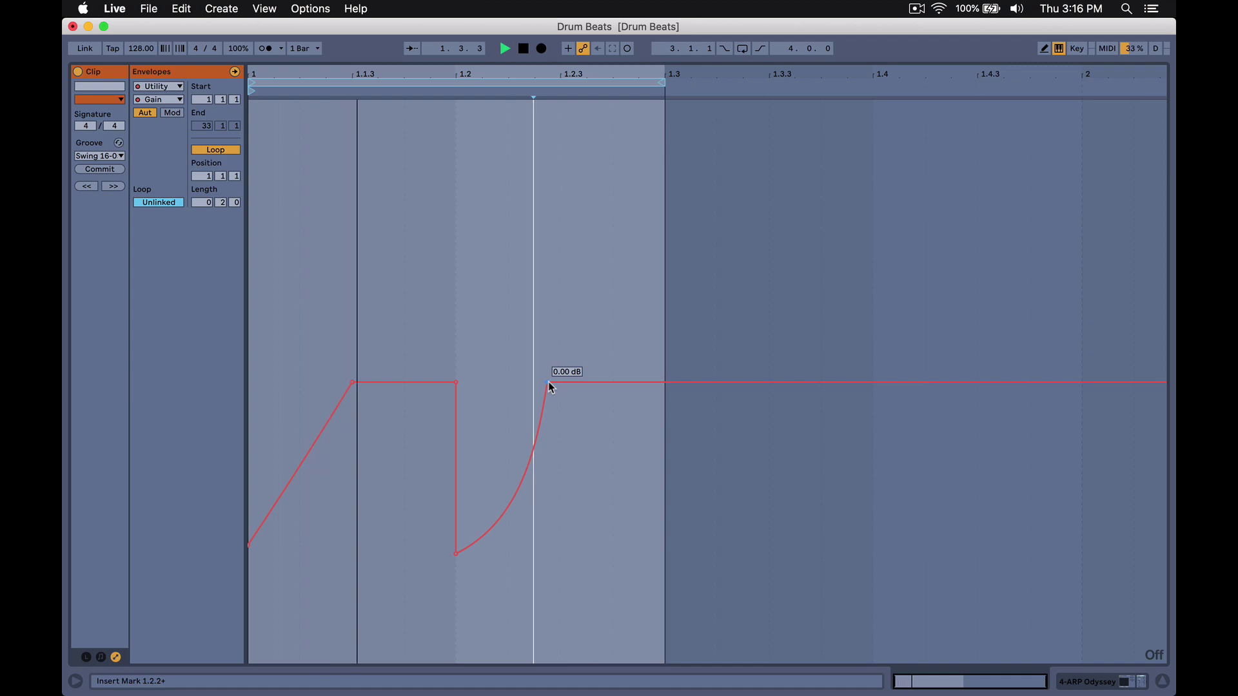
left_click_drag(550, 386, 554, 383)
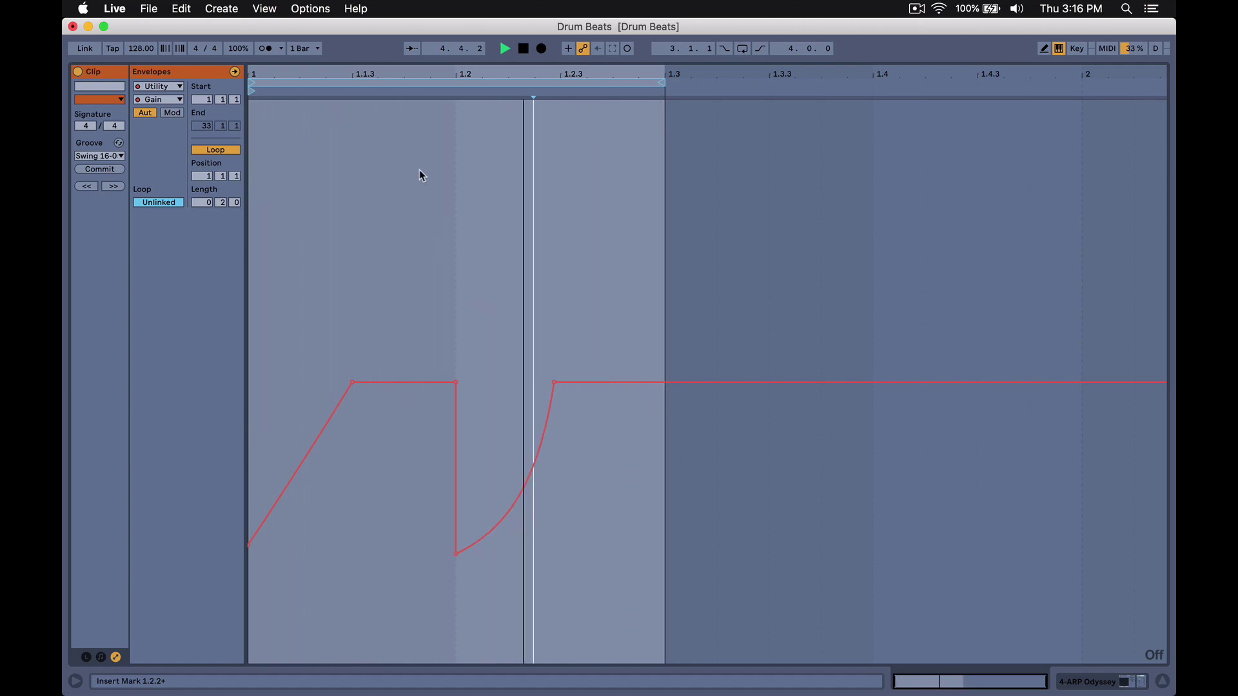
- Move the second dip's vertical drop slightly ahead of 1.2, down to a point just below the recovery's start, and play
left_click_drag(420, 78, 477, 342)
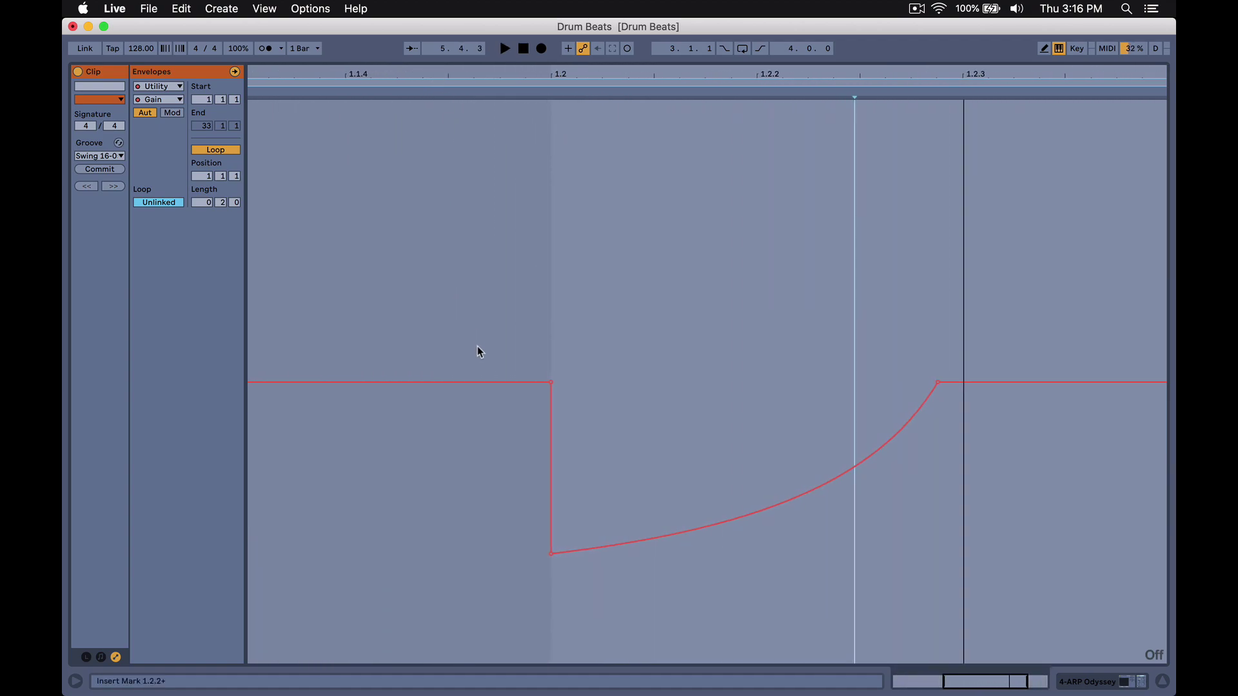
left_click(541, 382)
left_click_drag(551, 383, 541, 567)
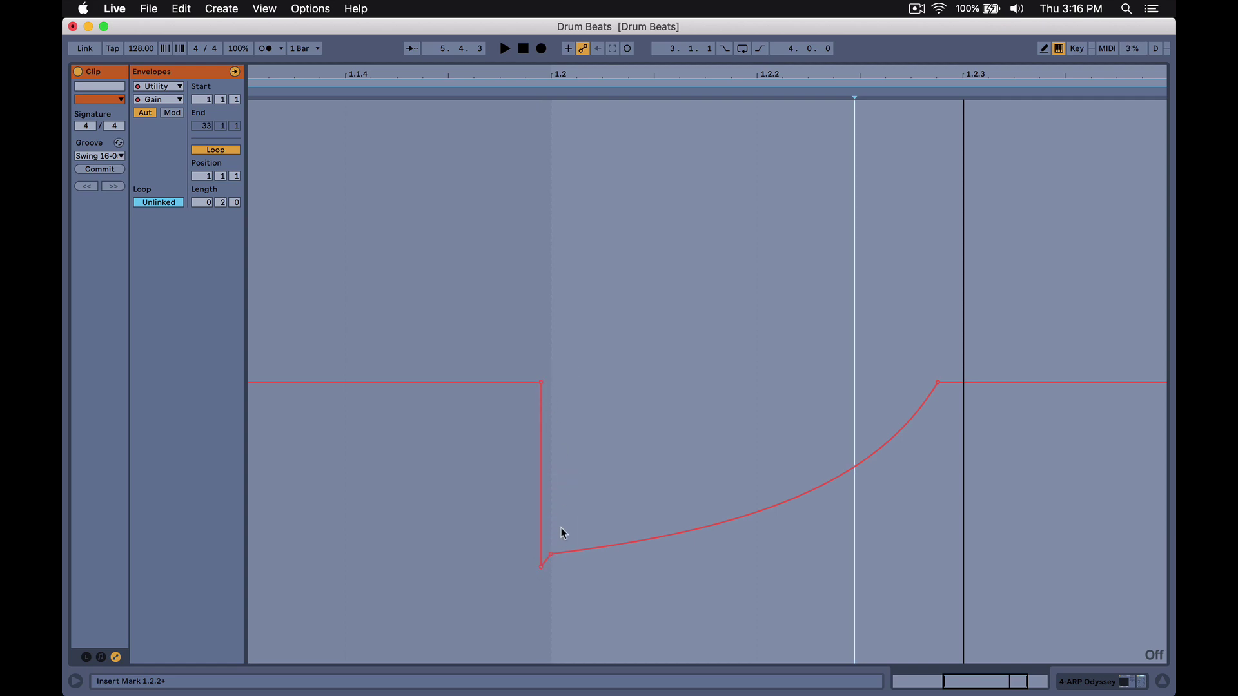
key("space")
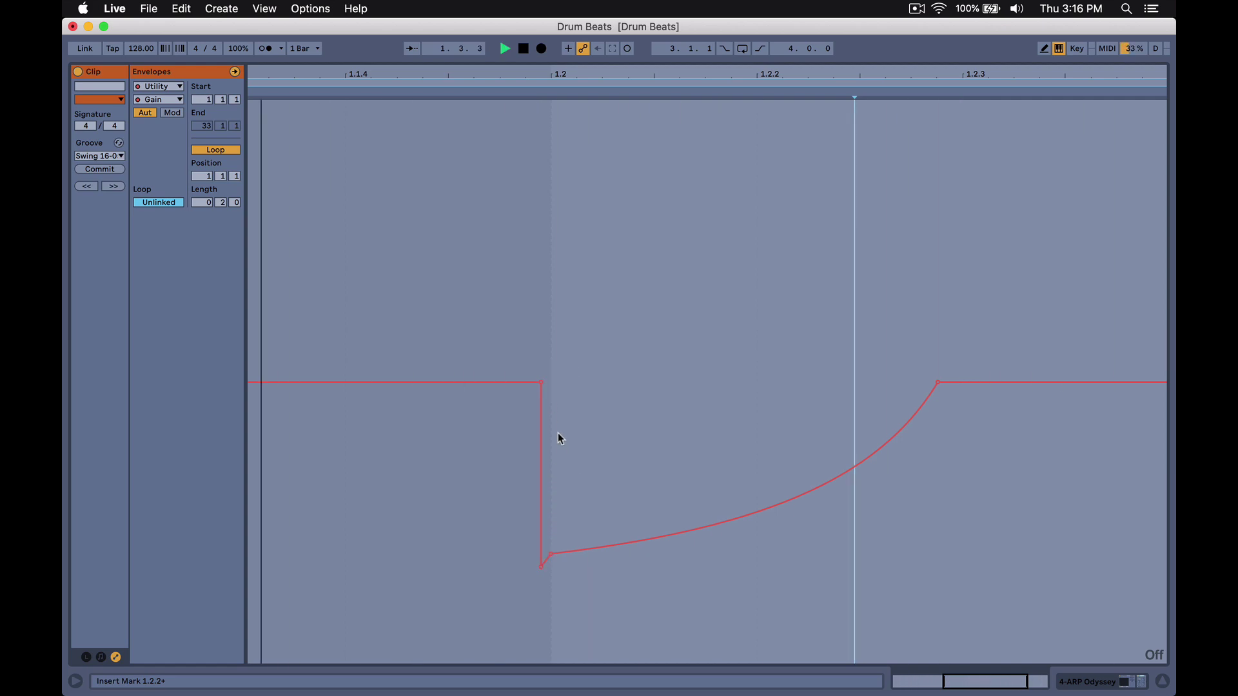
left_click_drag(551, 70, 551, 39)
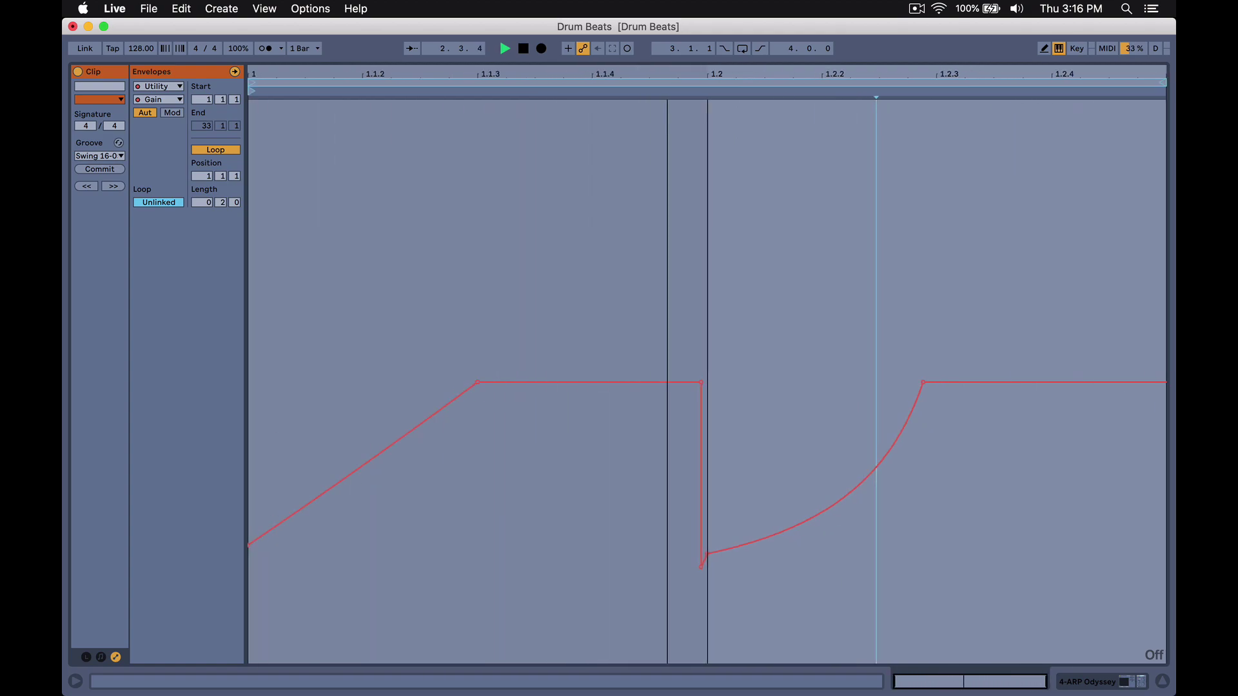
- Listen to the mix with the edited Gain envelope, return to Session View with the track's devices shown, and stop playback
left_click(768, 204)
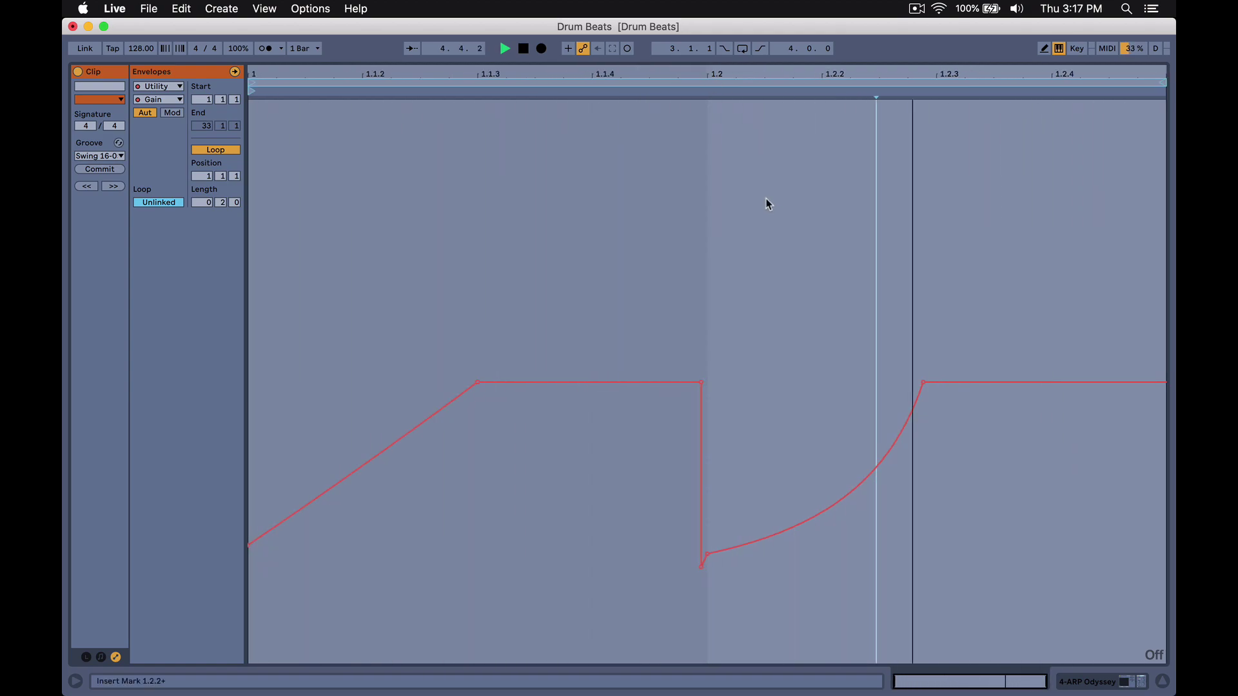
key("Tab")
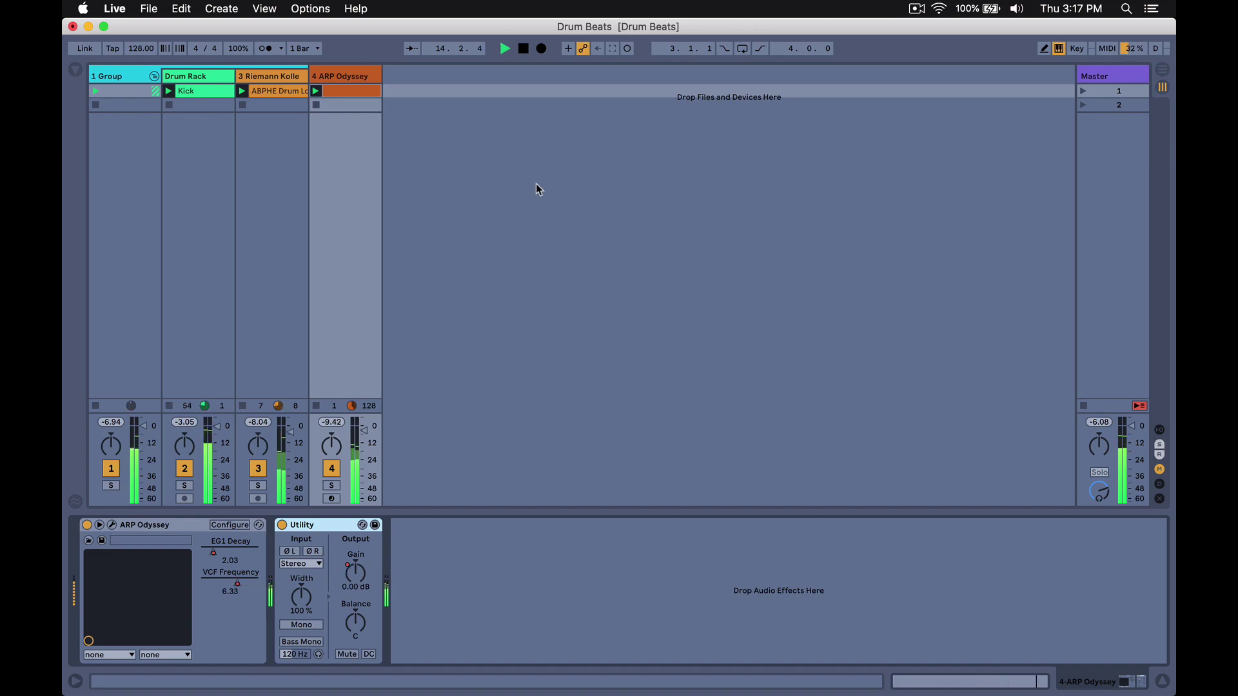
key("space")
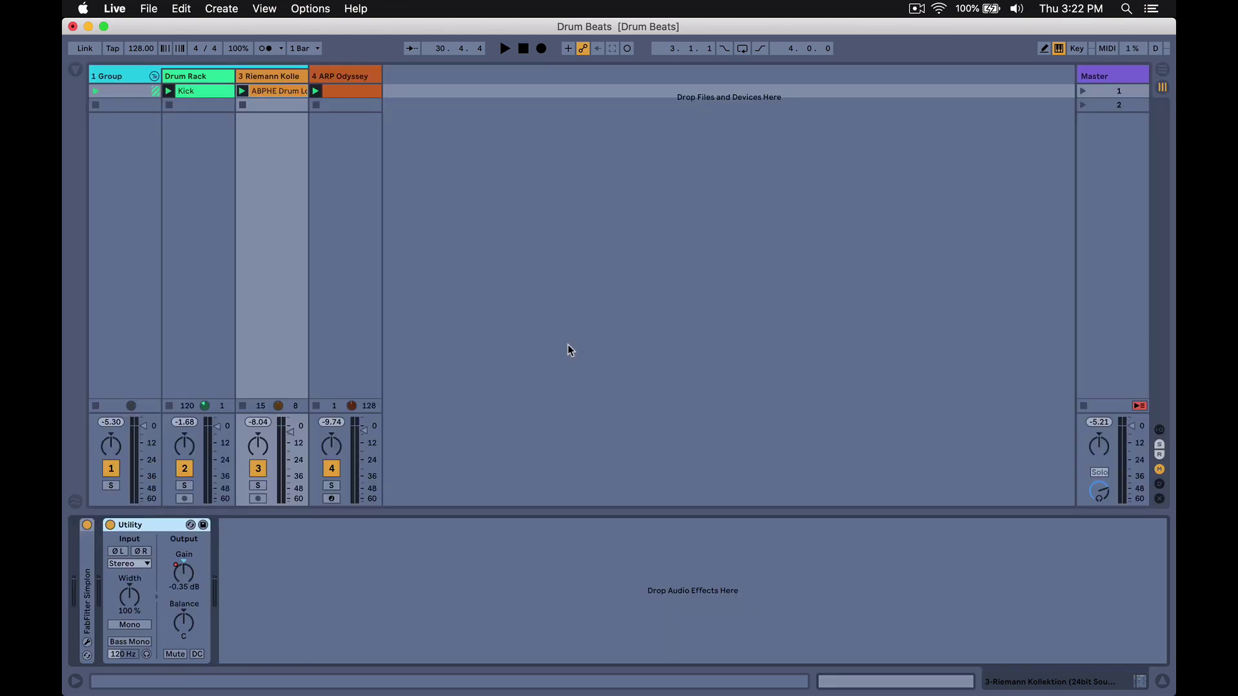
- Select the Drum Rack track and enable the first Utility in its device chain
left_click(185, 84)
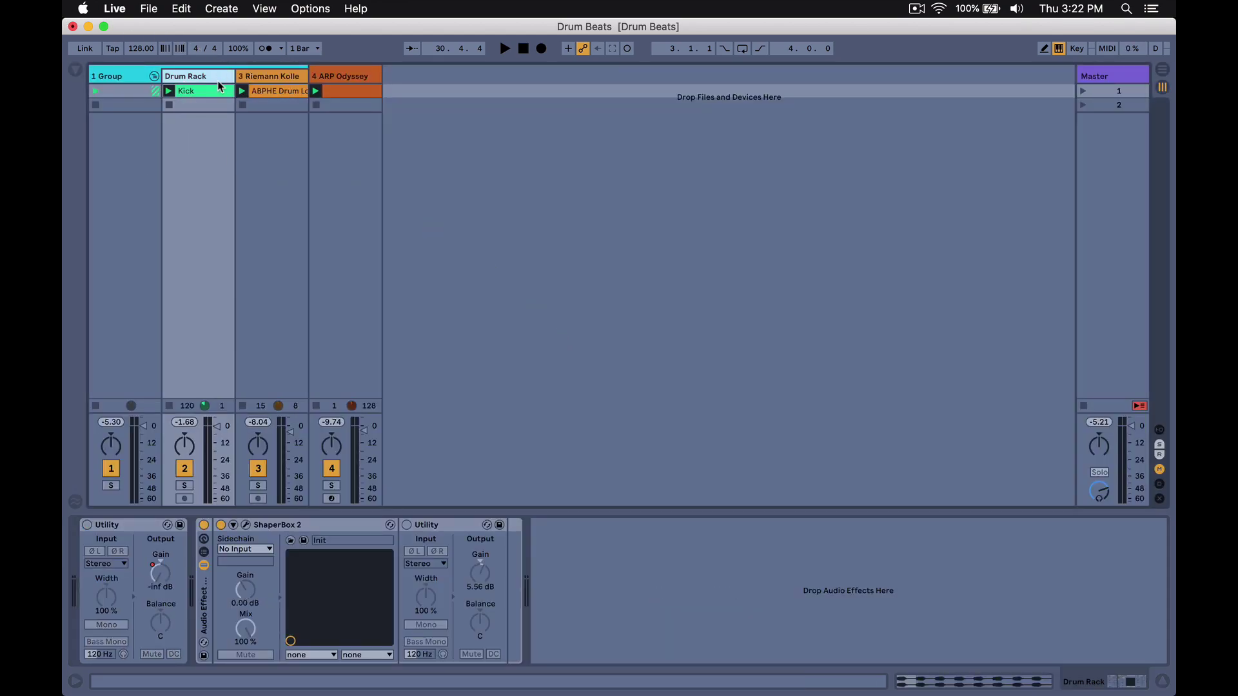
double_click(214, 88)
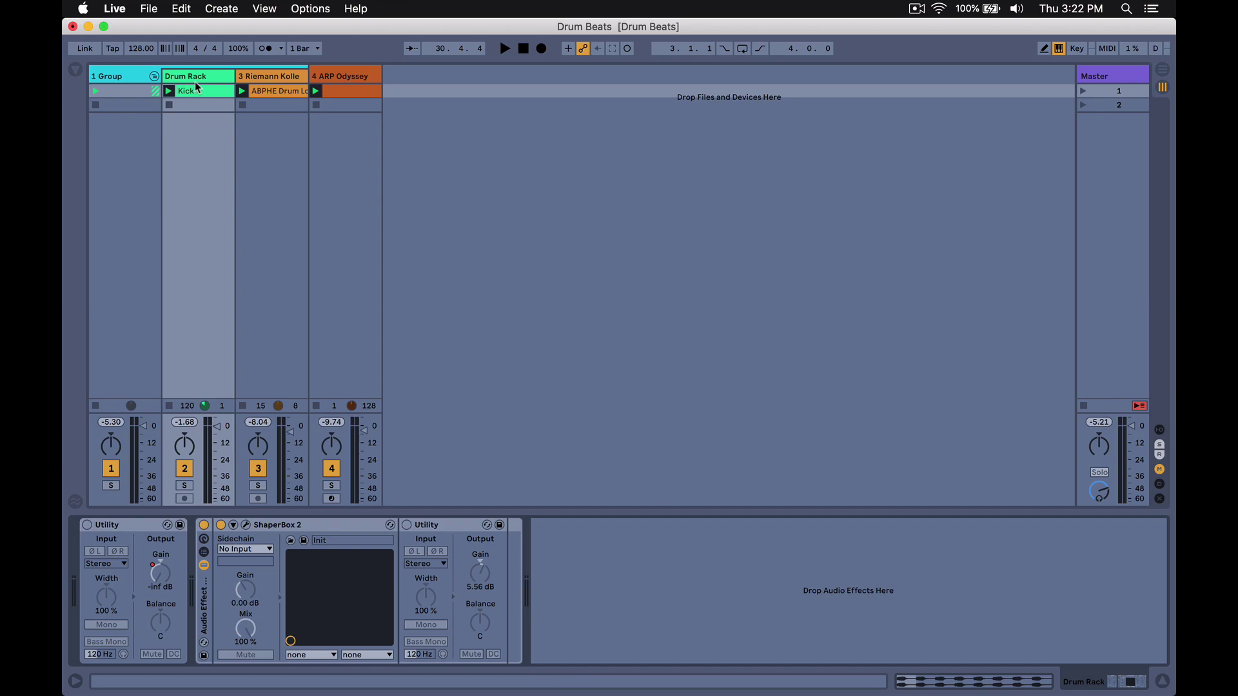
left_click(317, 511)
left_click(88, 526)
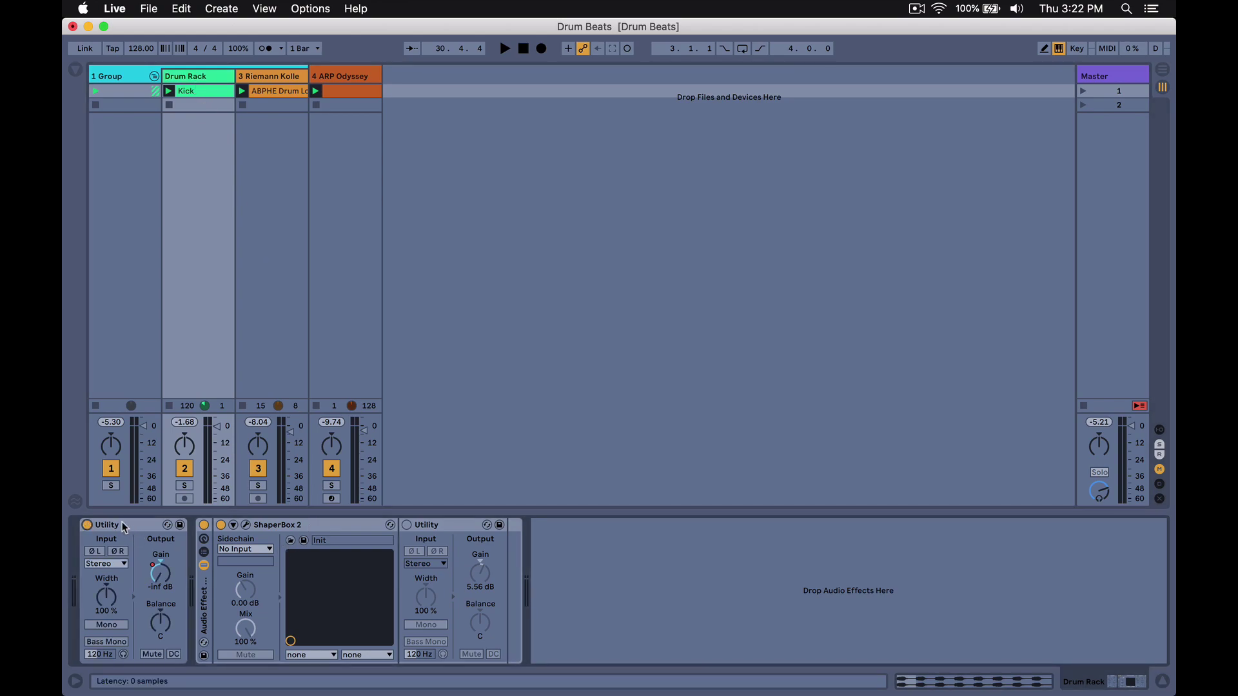
- Open the Kick clip, show its Utility Gain envelope, and return to the track's device chain
double_click(205, 96)
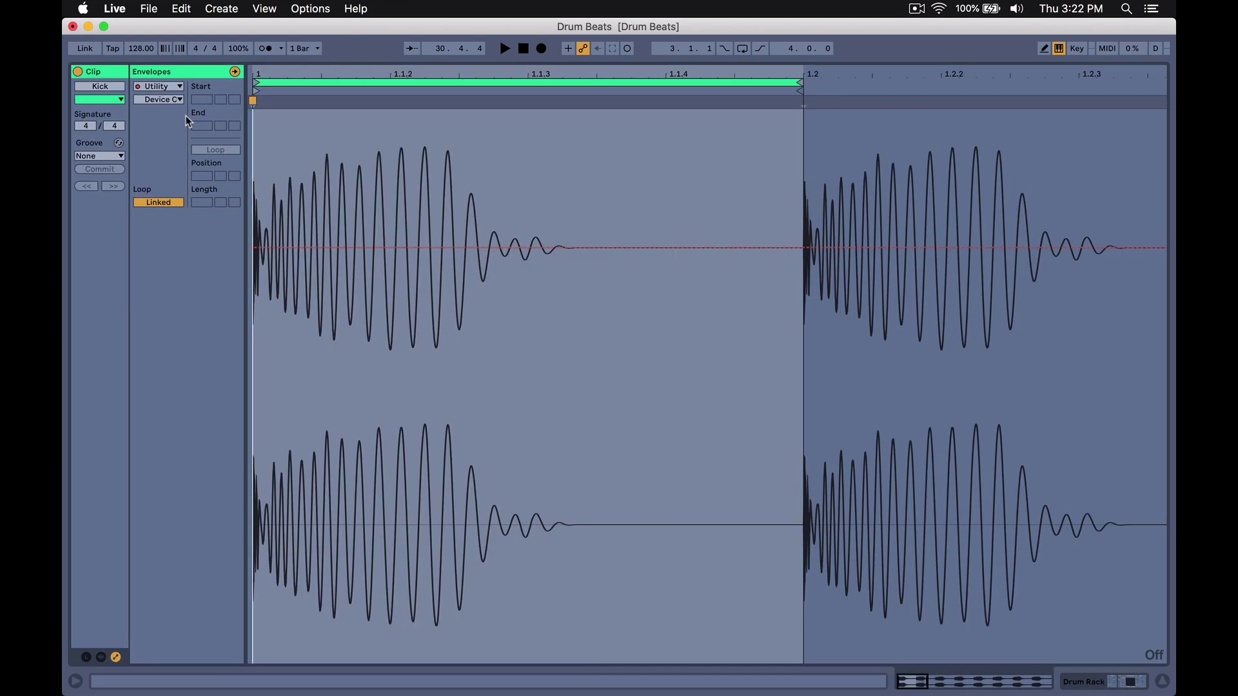
left_click(165, 100)
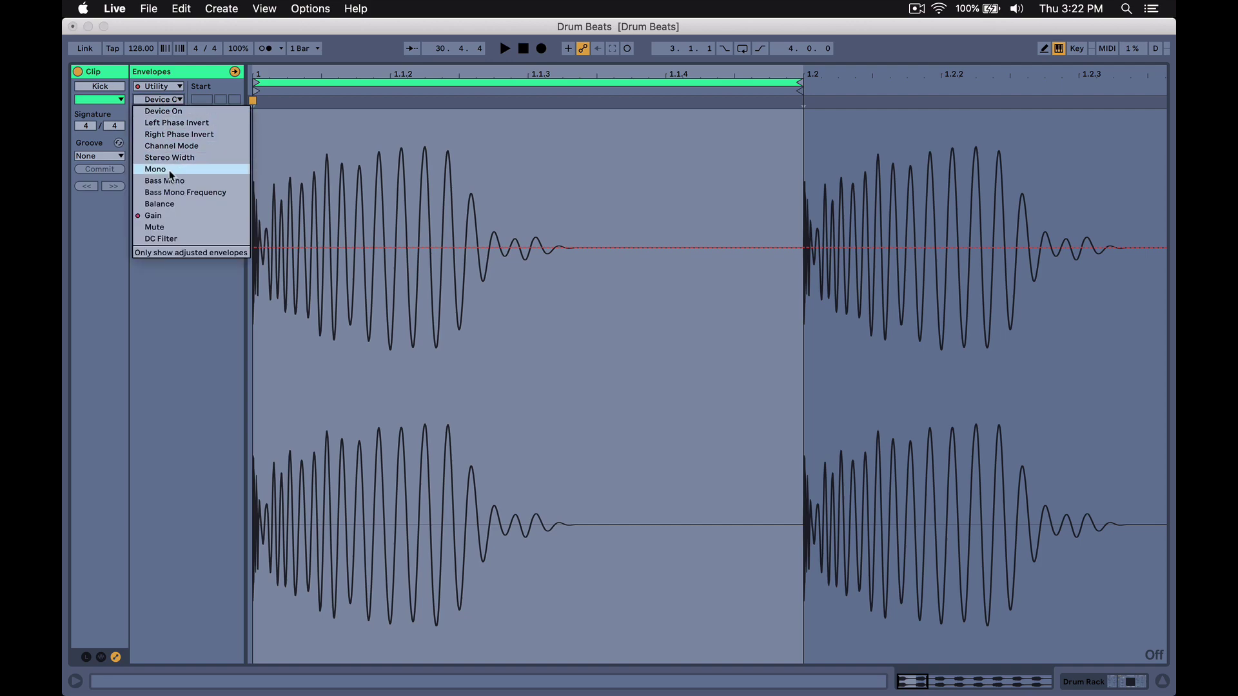
left_click(171, 214)
key("shift+Tab")
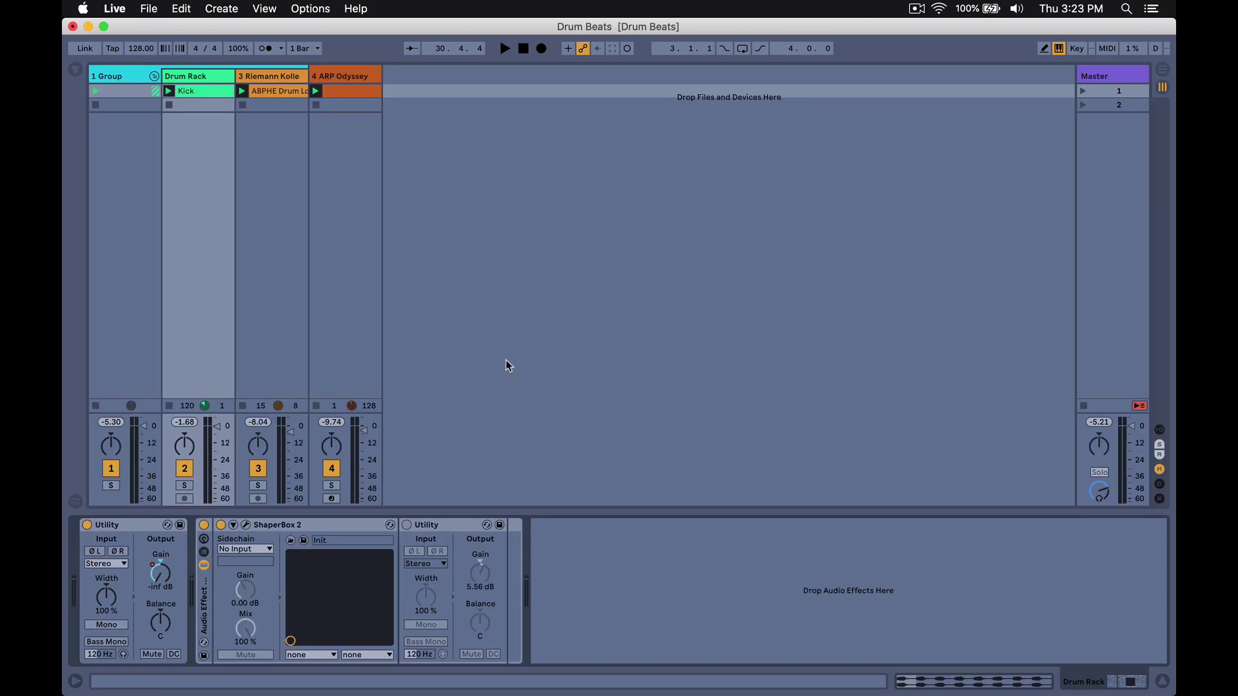